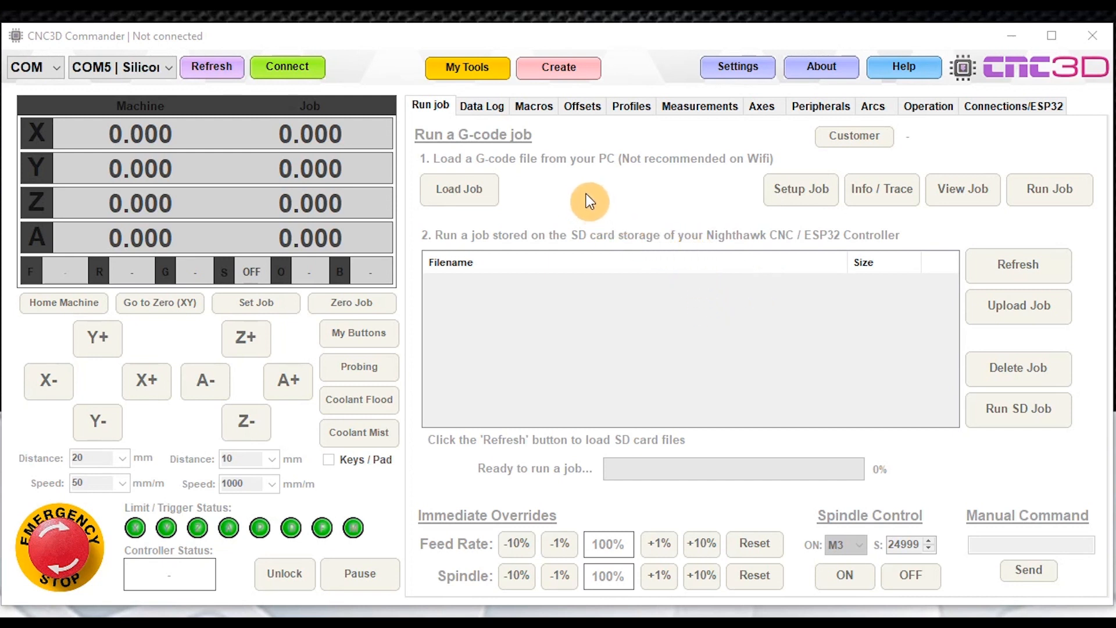
Examine the COM and IP connection types and the available serial ports, ending with the connection type set to COM.
click(46, 68)
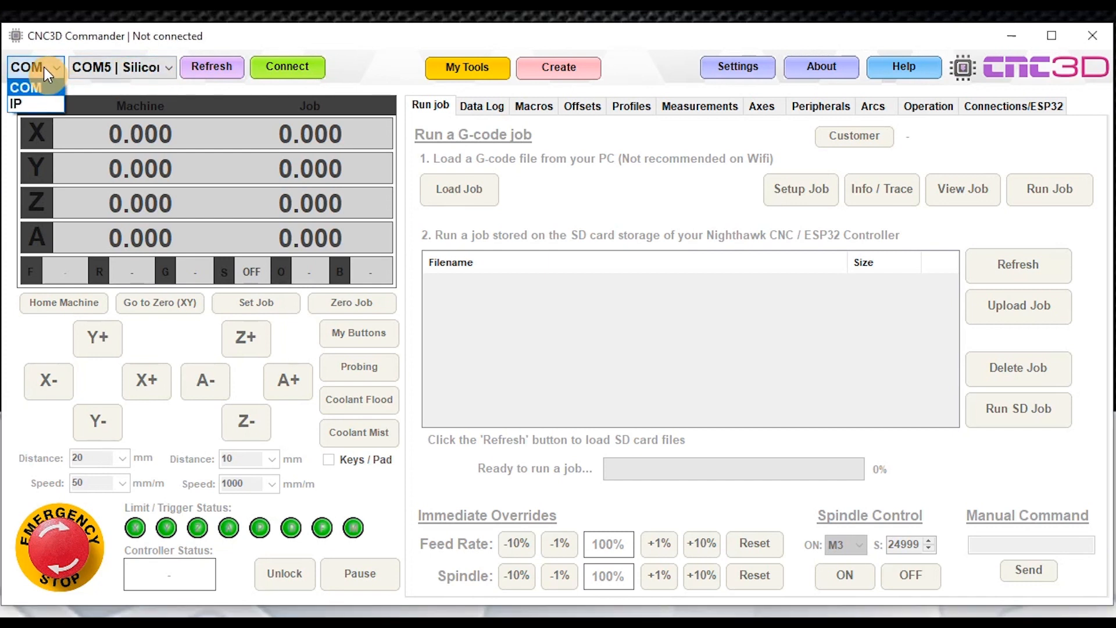
click(153, 70)
click(117, 65)
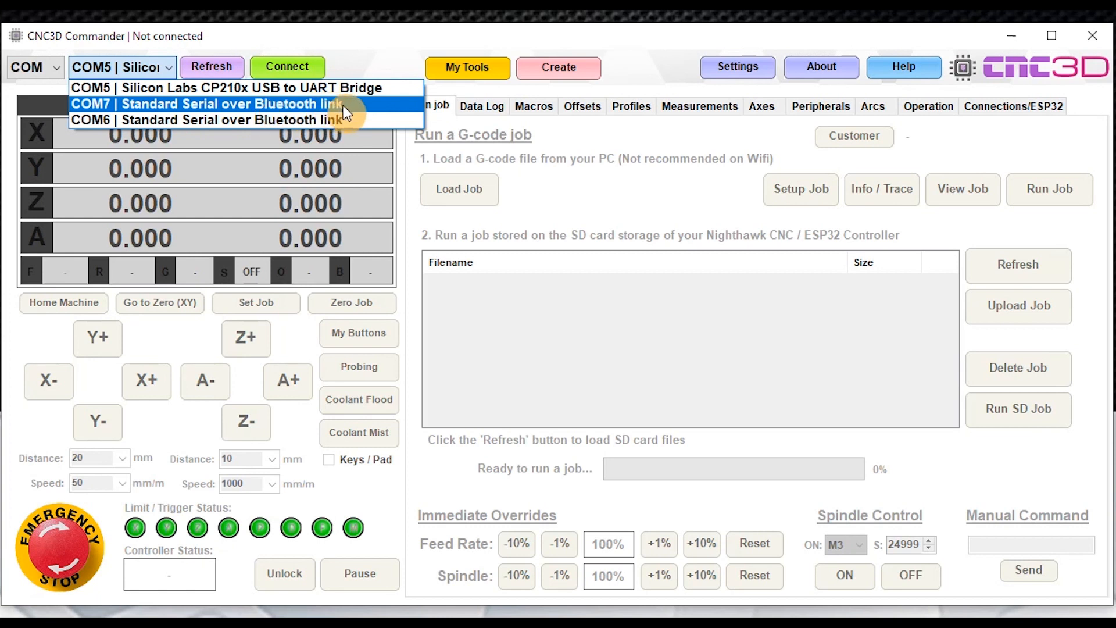
click(34, 65)
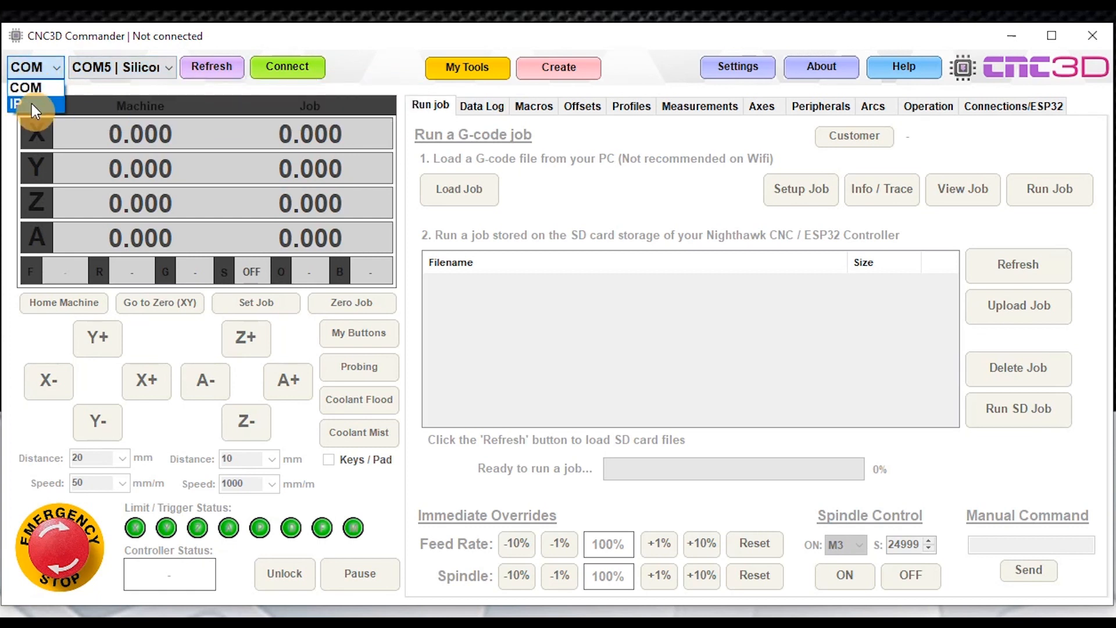
click(32, 104)
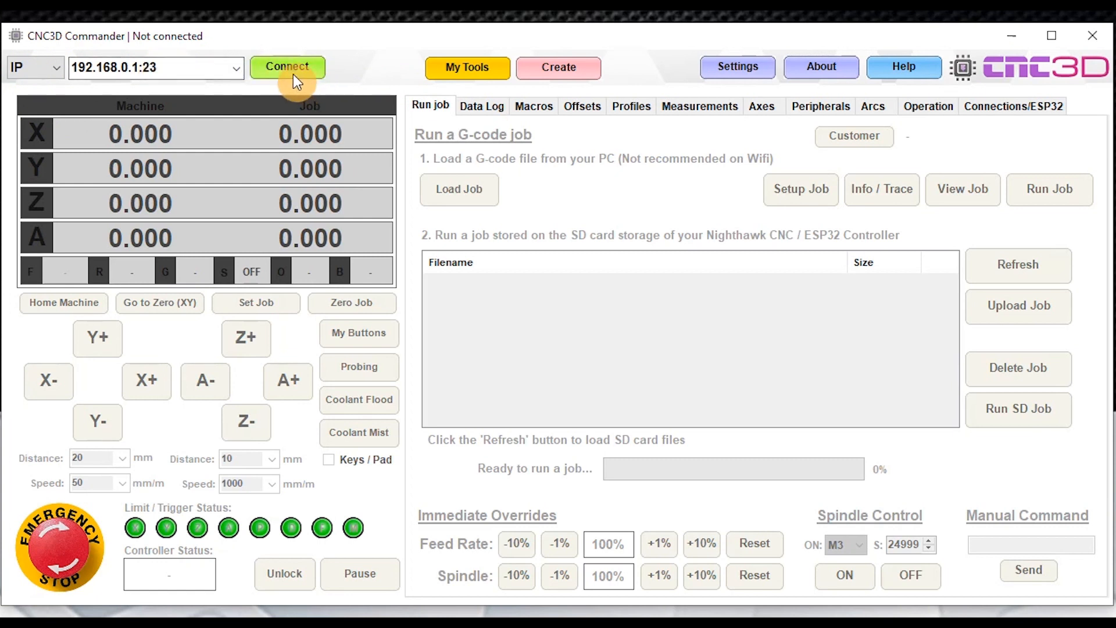
click(37, 58)
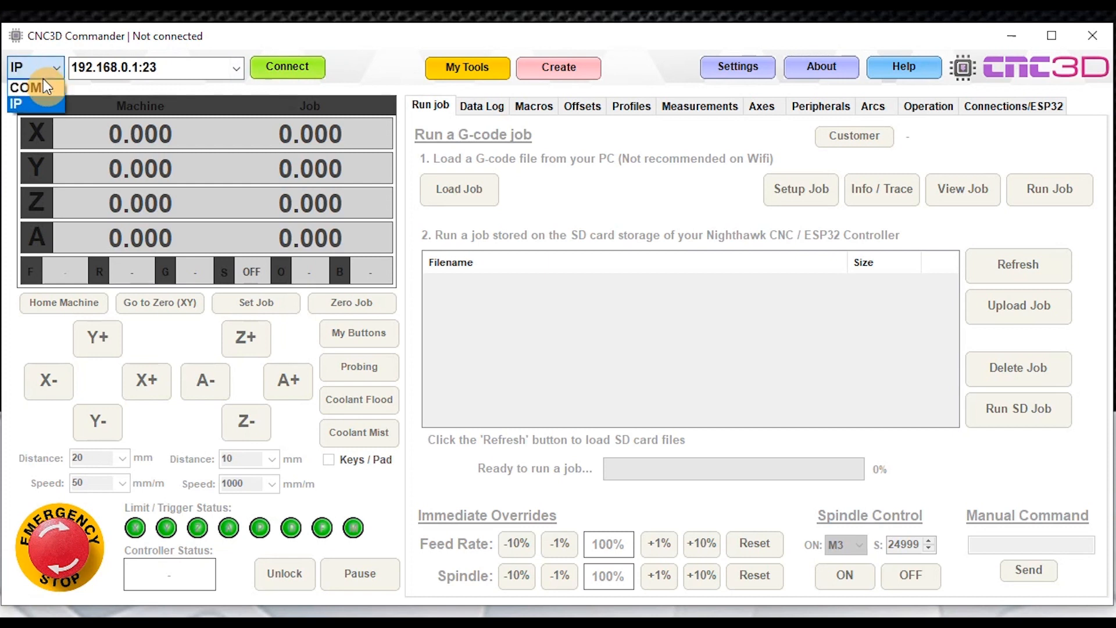
click(41, 82)
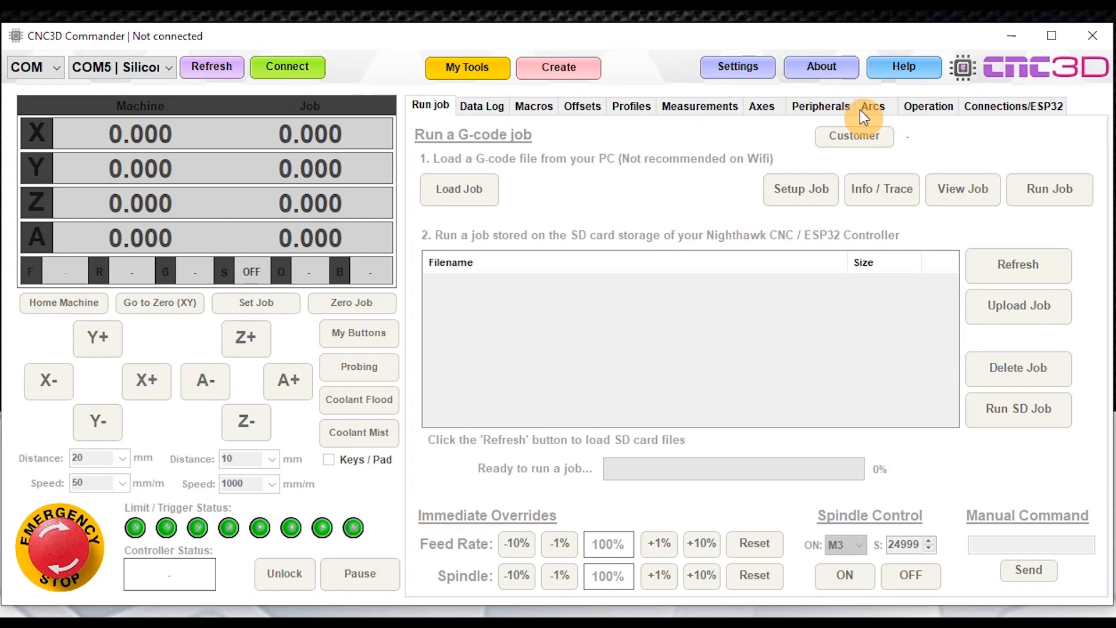
Check the program's version and build in the About information and close it.
click(821, 71)
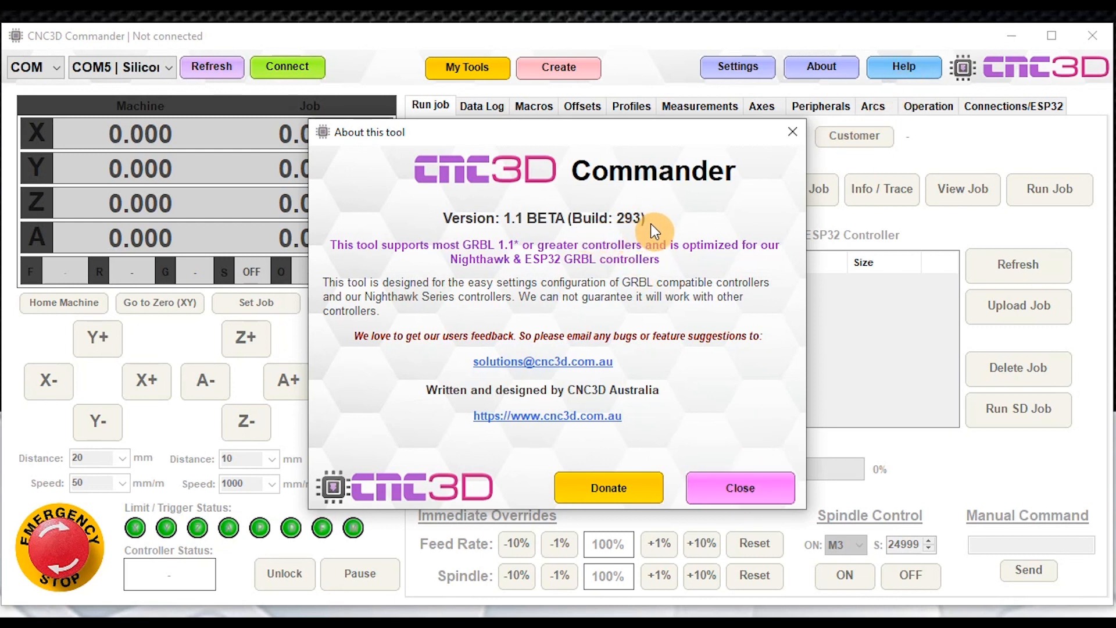
click(752, 489)
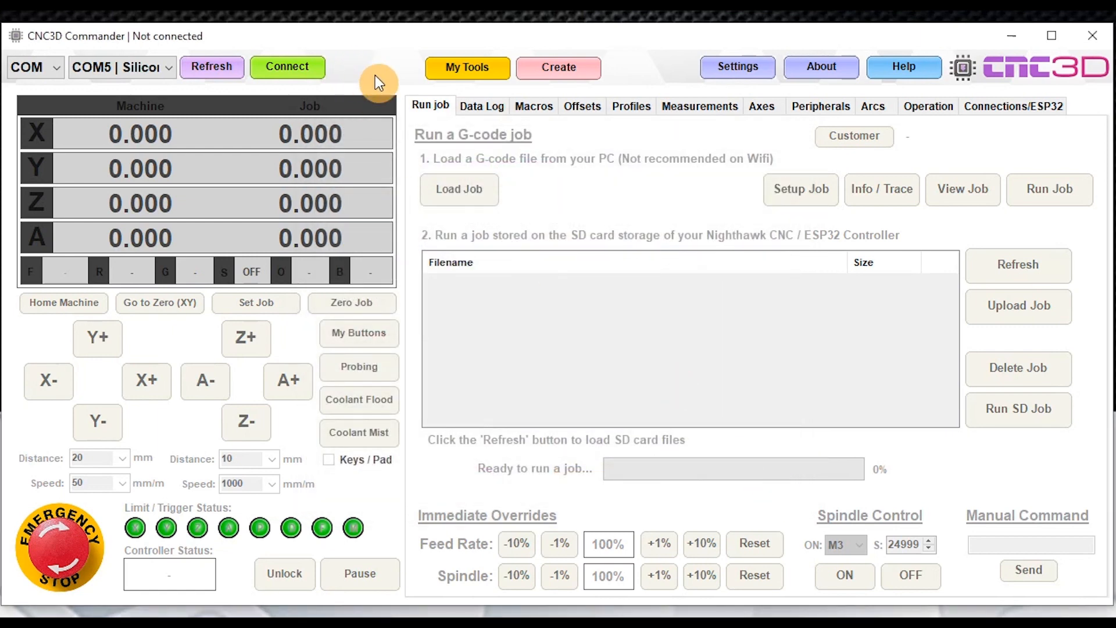
Examine the CNC3D TurboCut toolbox in My Tools, including the 4mm and 6mm timber cutters of its 2F Straight cut toolset.
click(469, 71)
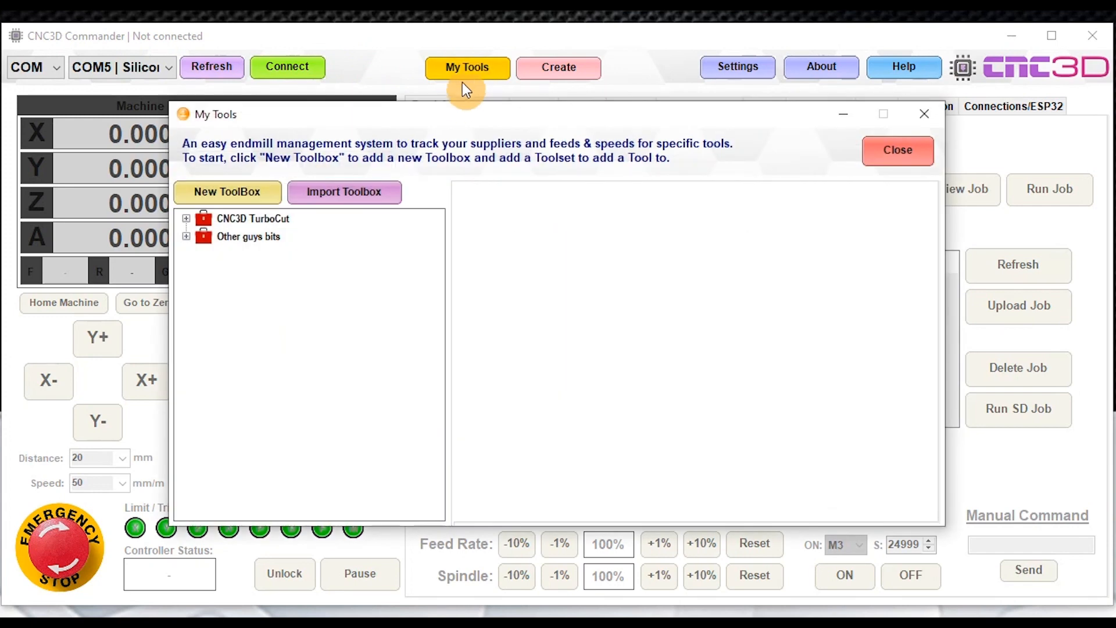
click(233, 216)
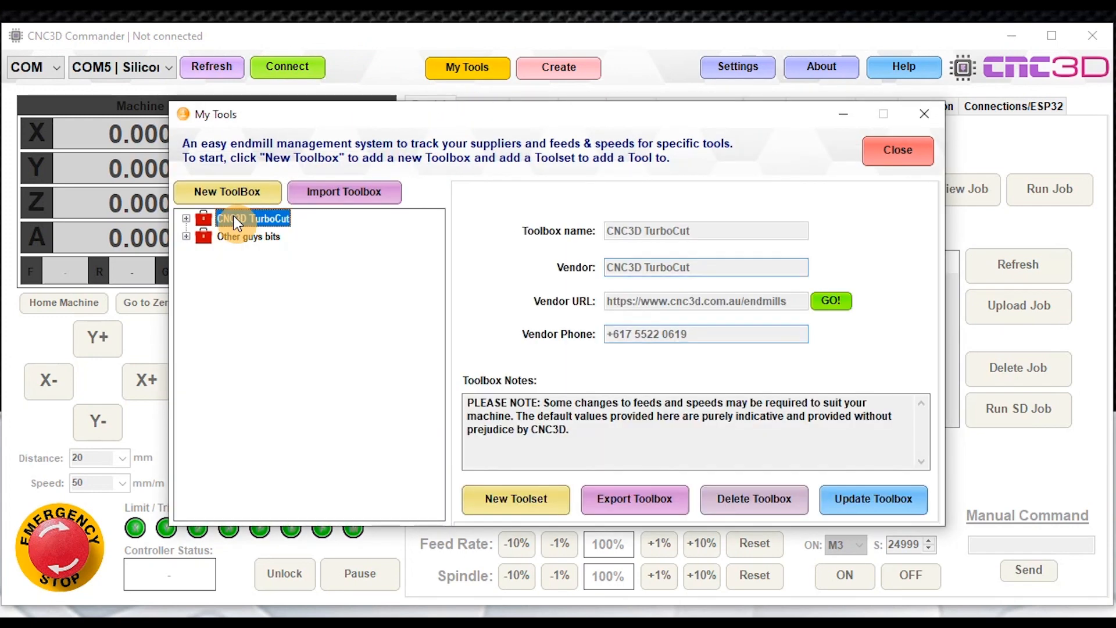
click(186, 218)
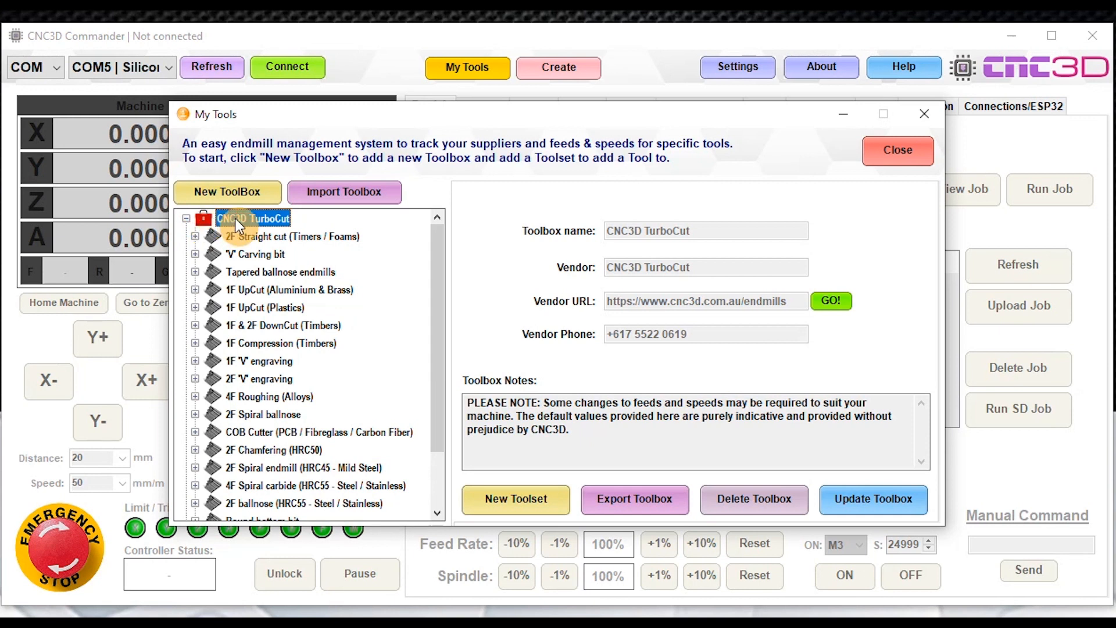
click(255, 238)
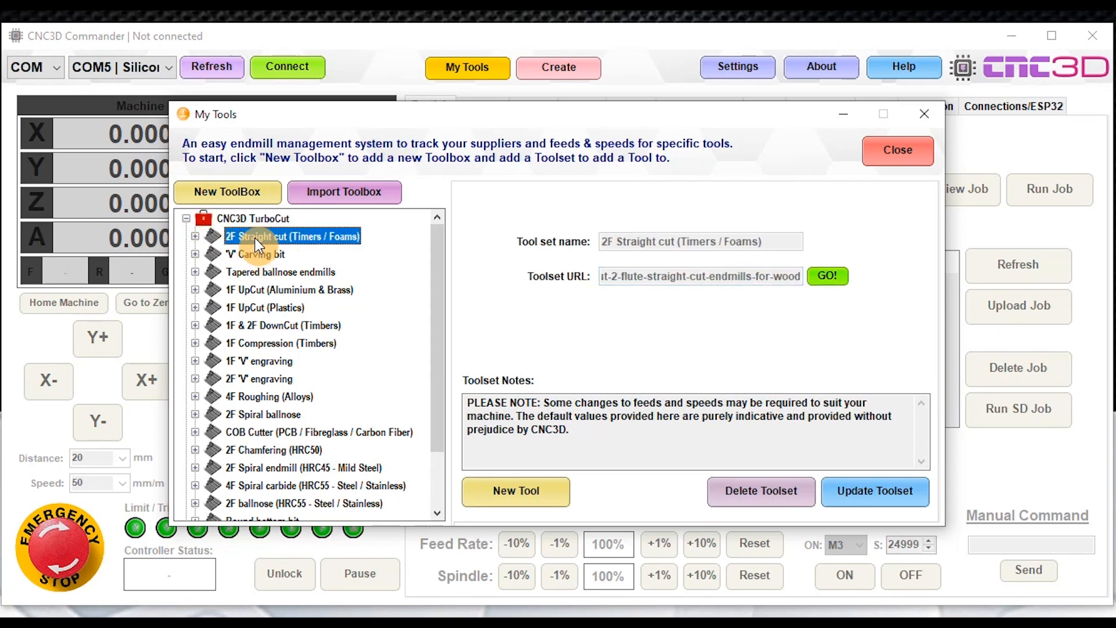
click(192, 238)
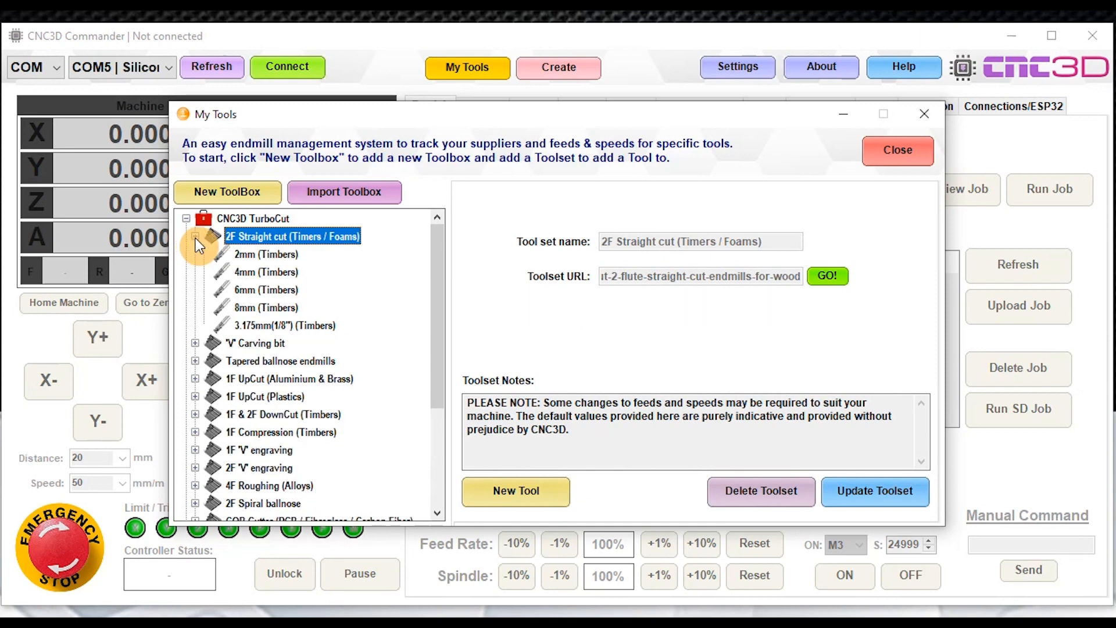
click(255, 272)
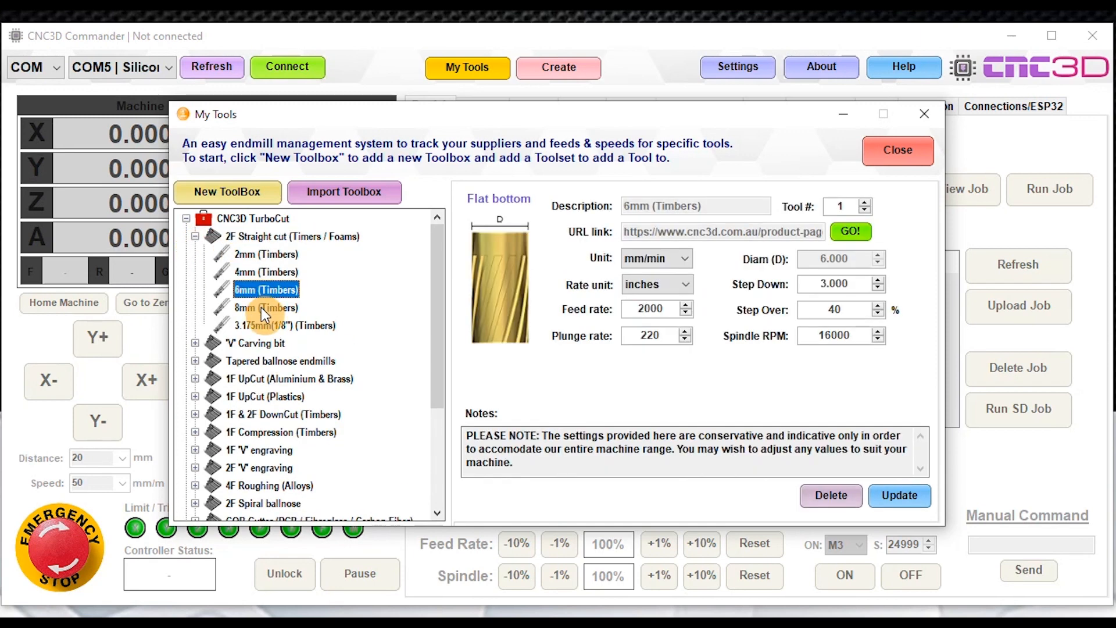
click(260, 288)
click(186, 219)
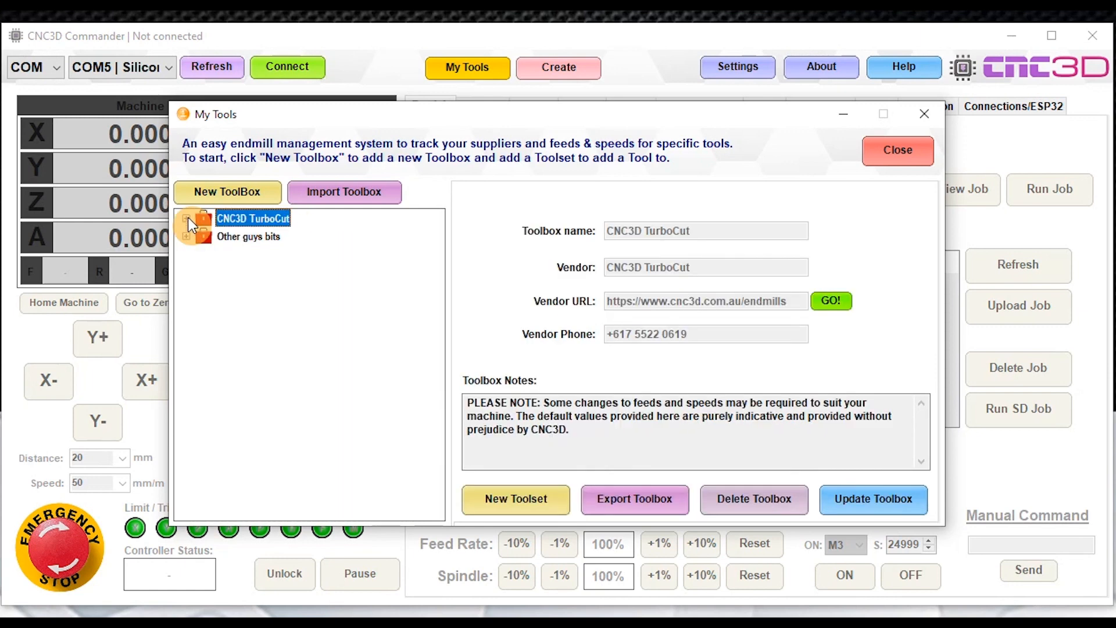
Examine the Other guys bits toolbox with its 2F Straight toolset and 4mm tool, and close the tool library.
click(236, 237)
click(187, 236)
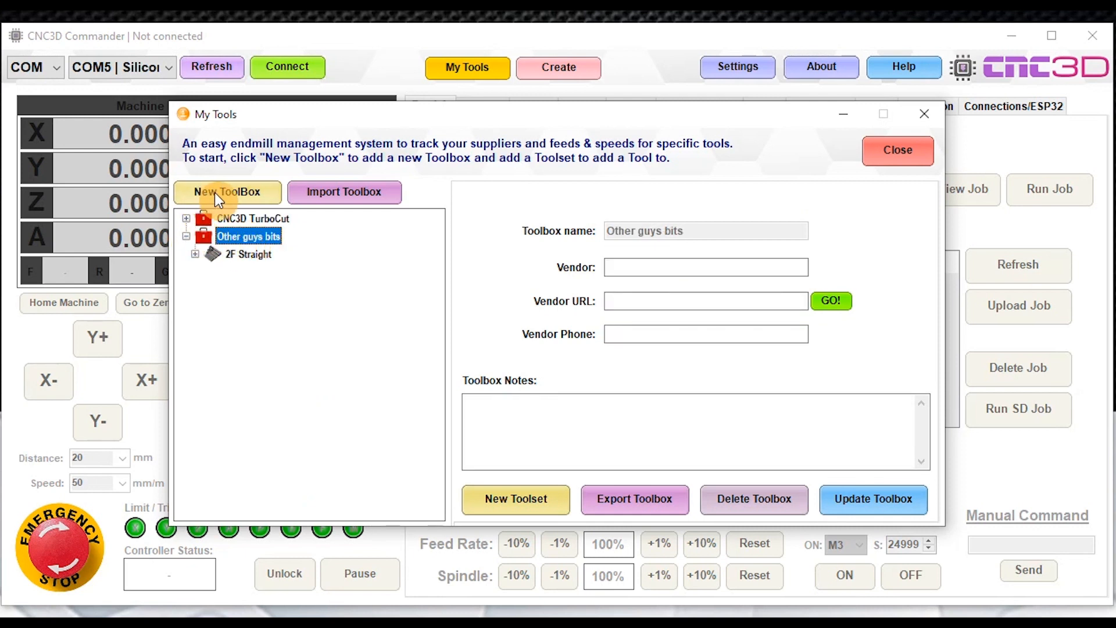
click(195, 255)
click(243, 271)
click(234, 256)
click(186, 236)
click(239, 236)
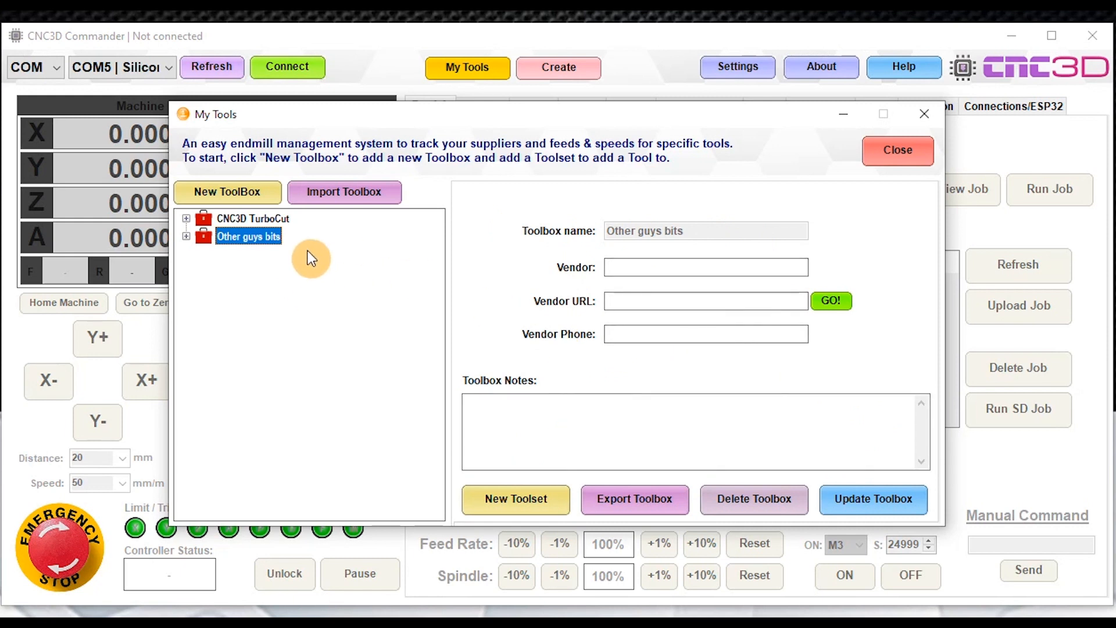
click(186, 236)
click(247, 272)
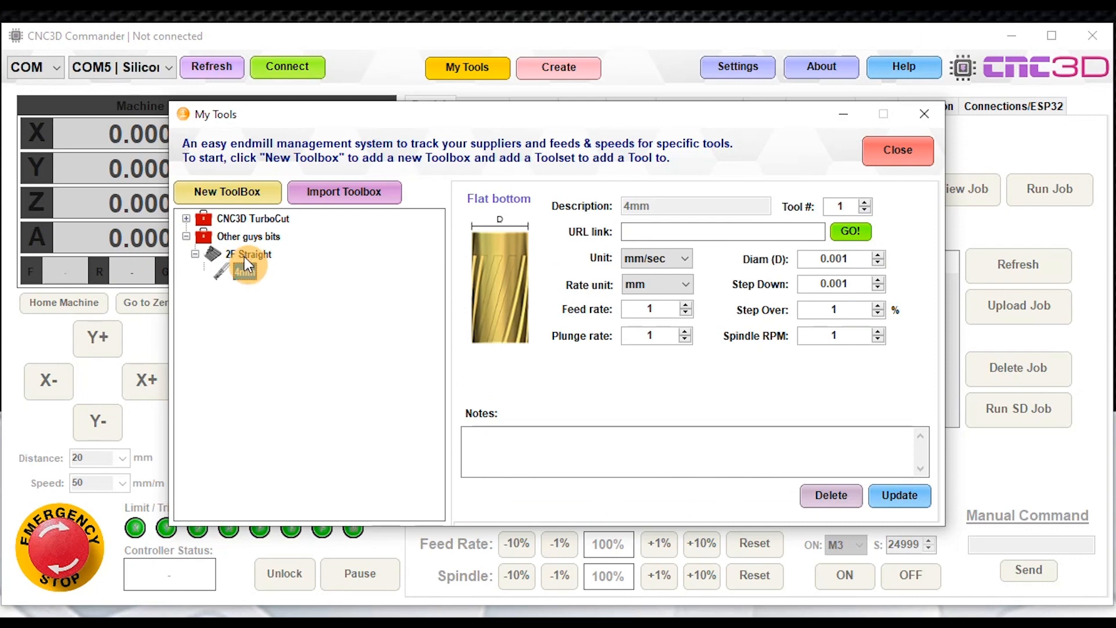
click(244, 256)
click(243, 271)
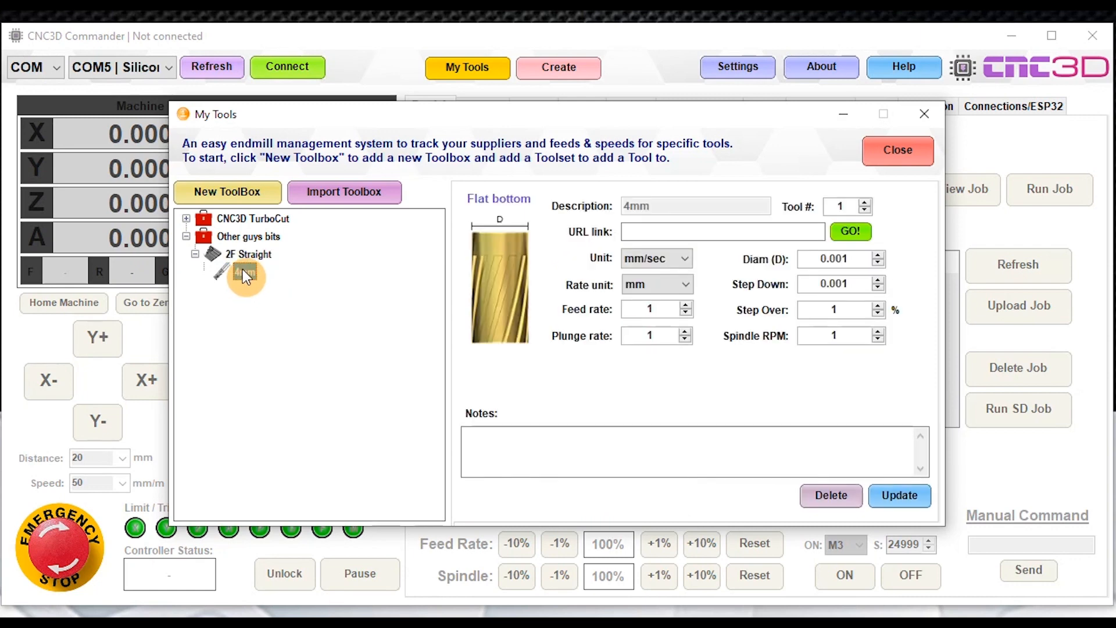
click(900, 149)
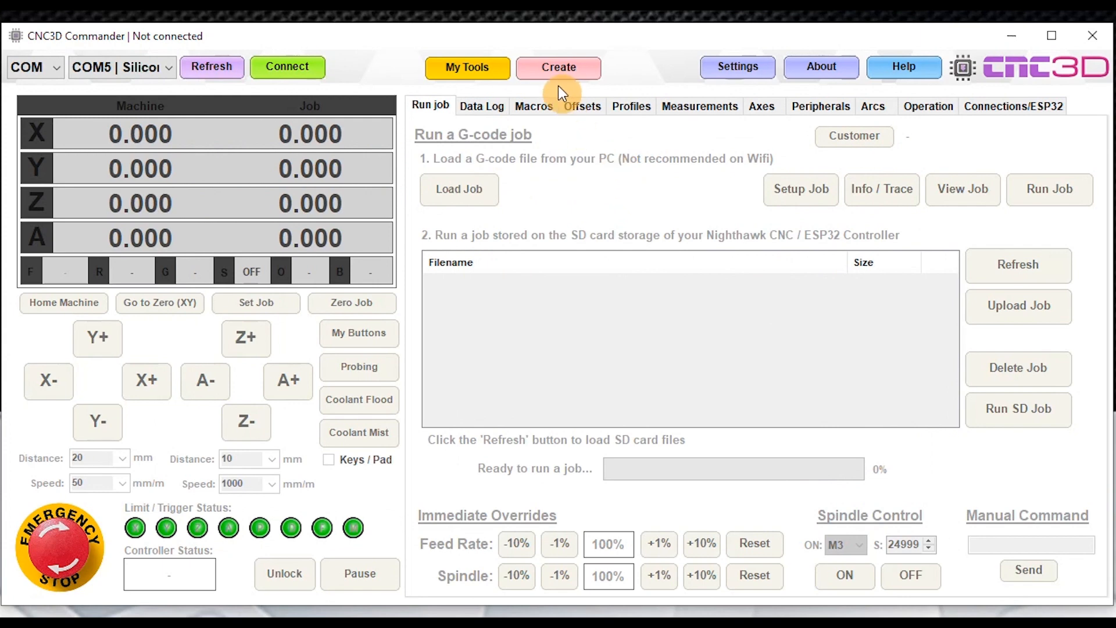
Review the Spoilboard surfacing generator and its Max Size help among the creation tools, and close the generator.
click(568, 71)
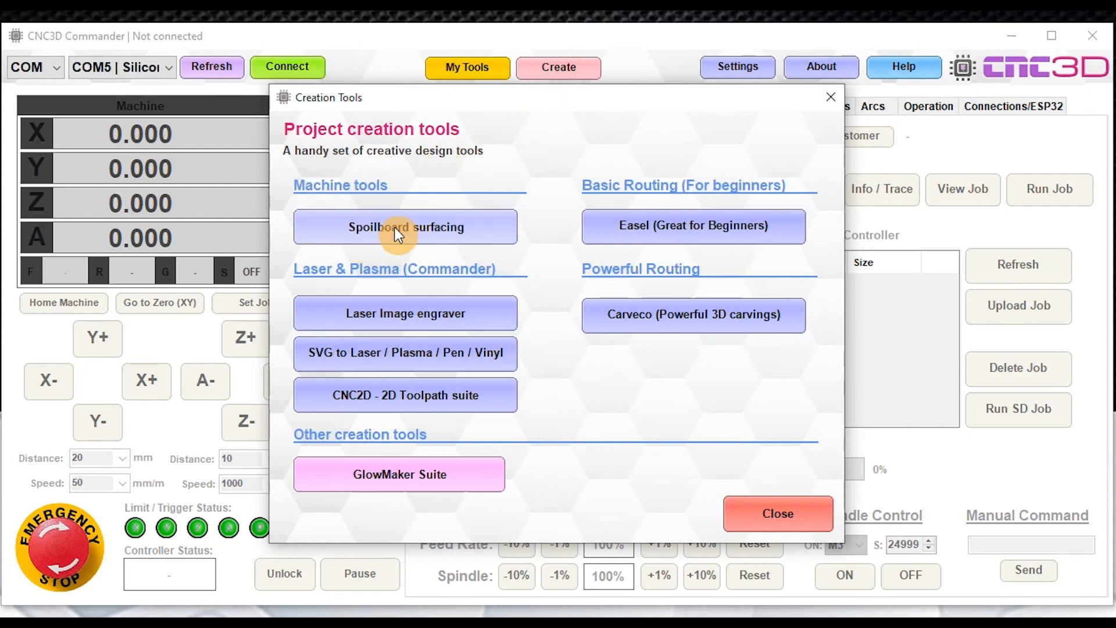
click(410, 232)
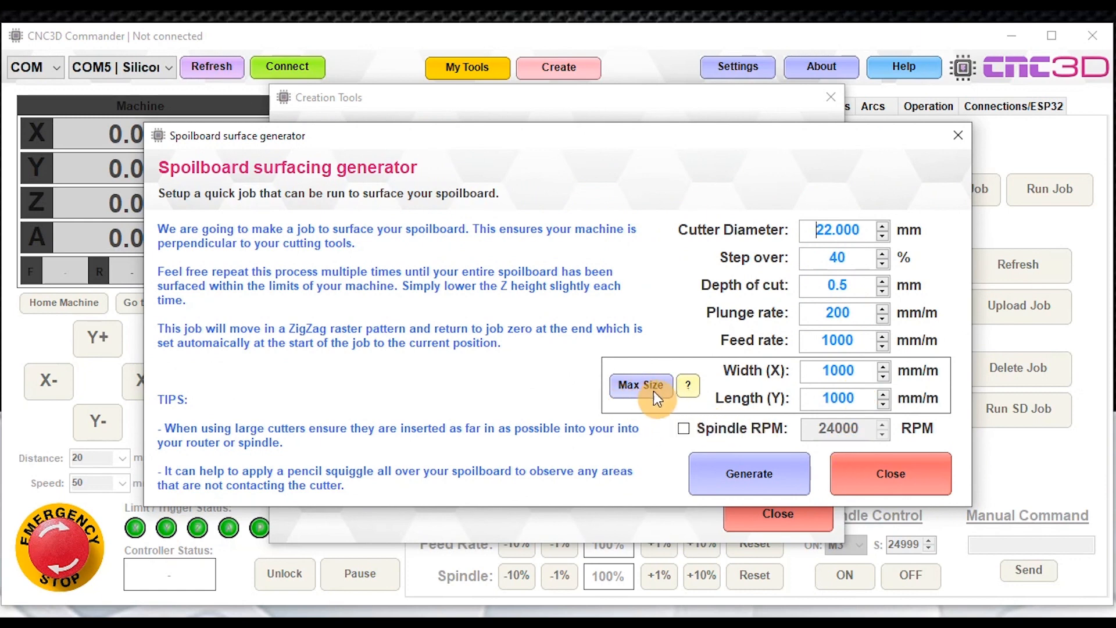
click(691, 386)
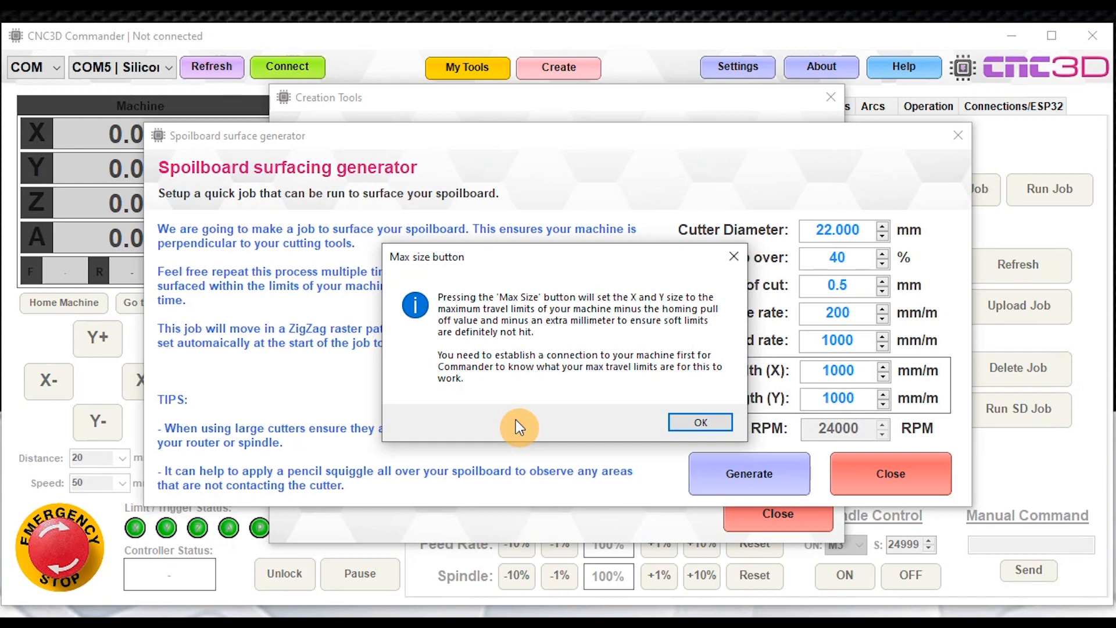
click(691, 421)
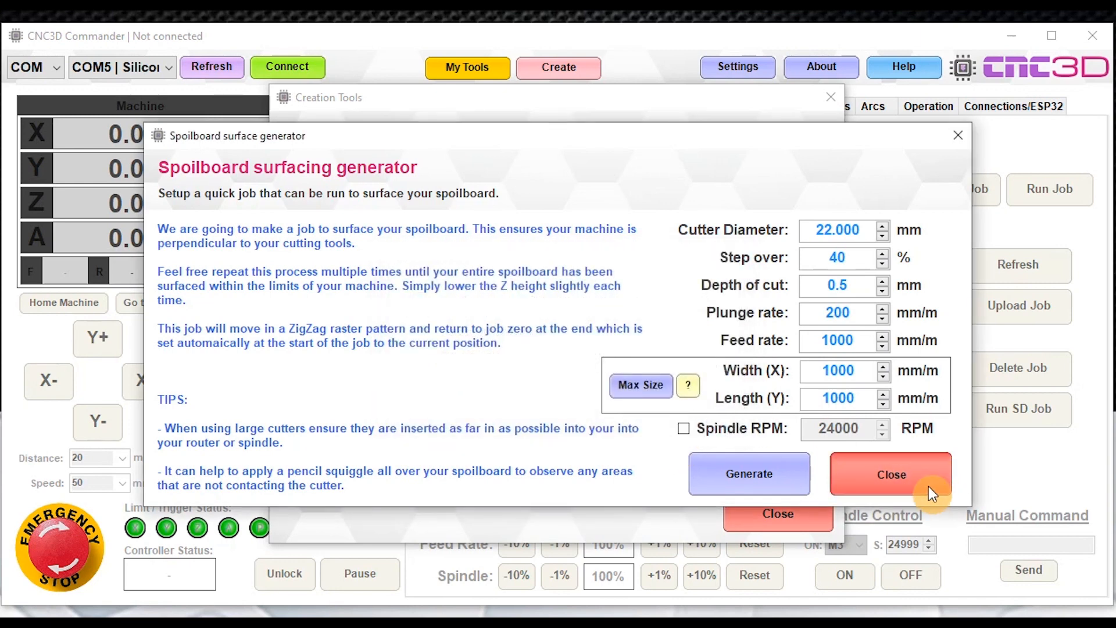
click(929, 486)
Load the first of today's images from the Downloads folder into the Laser Image engraver and close the engraver.
click(395, 312)
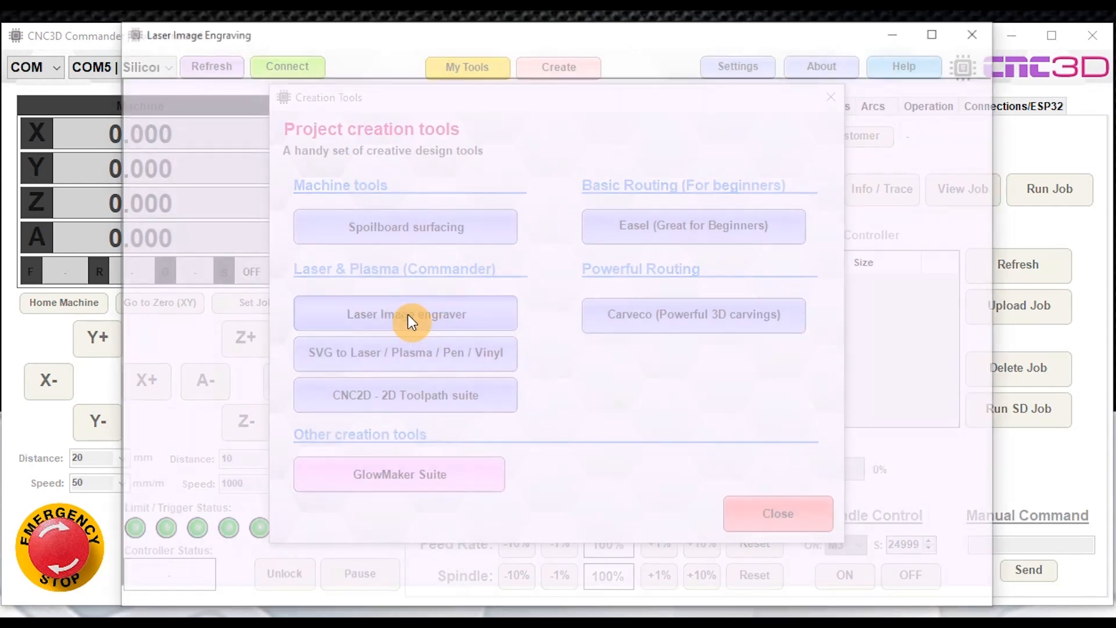
click(145, 59)
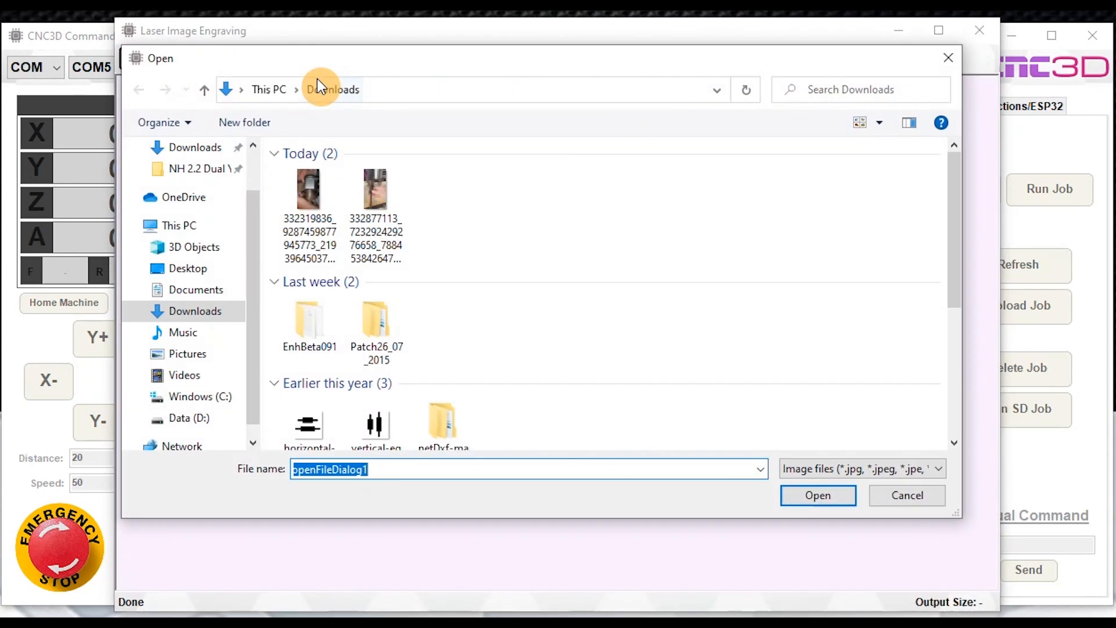
click(309, 190)
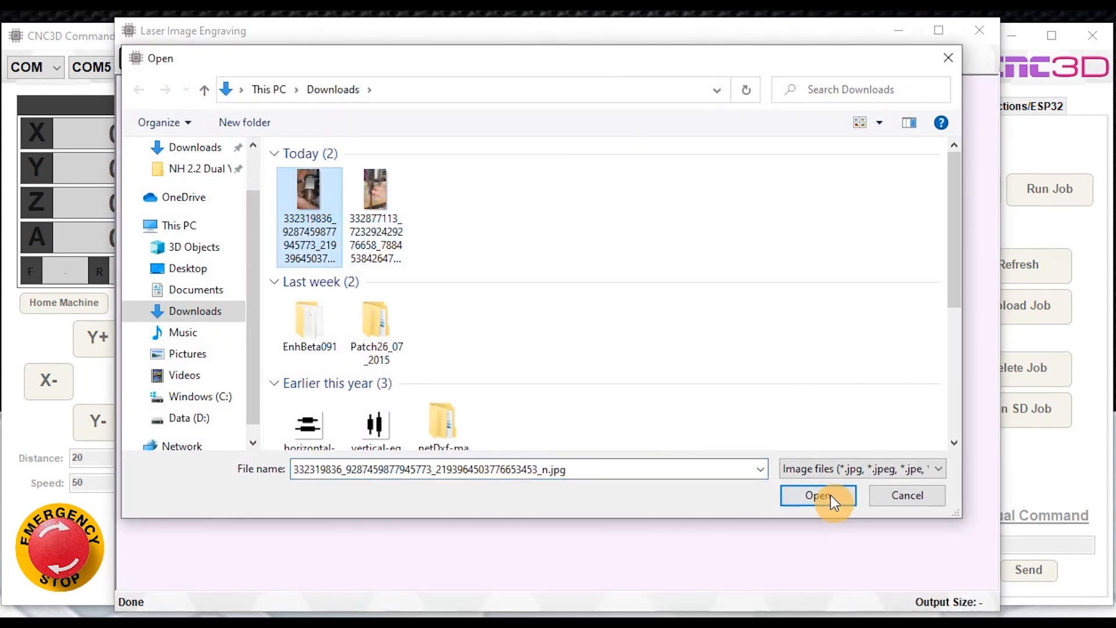
click(821, 495)
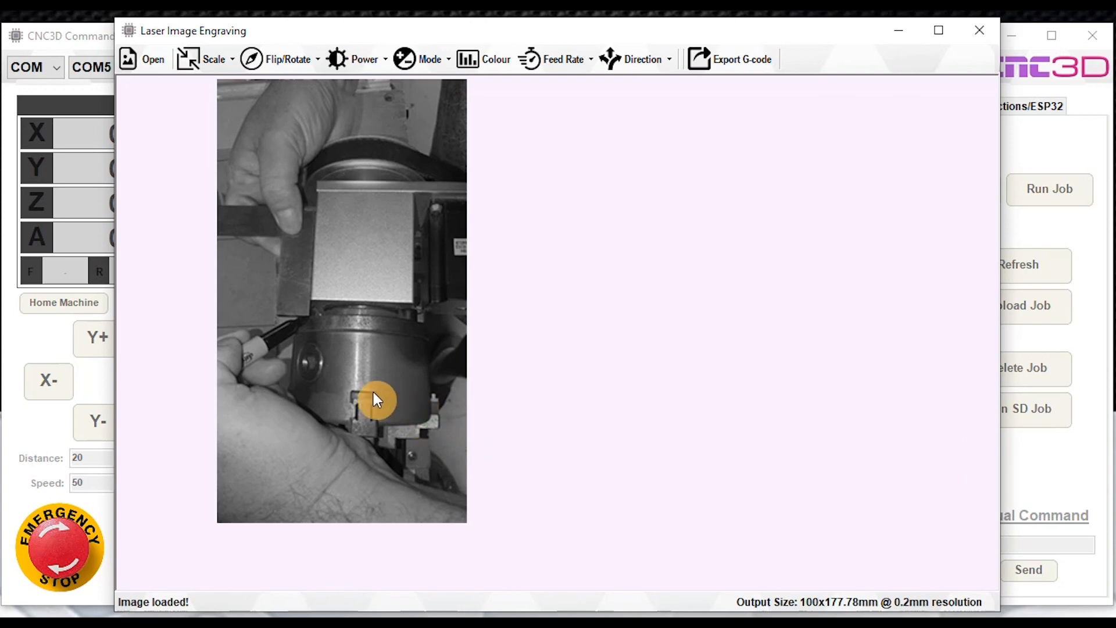
click(979, 31)
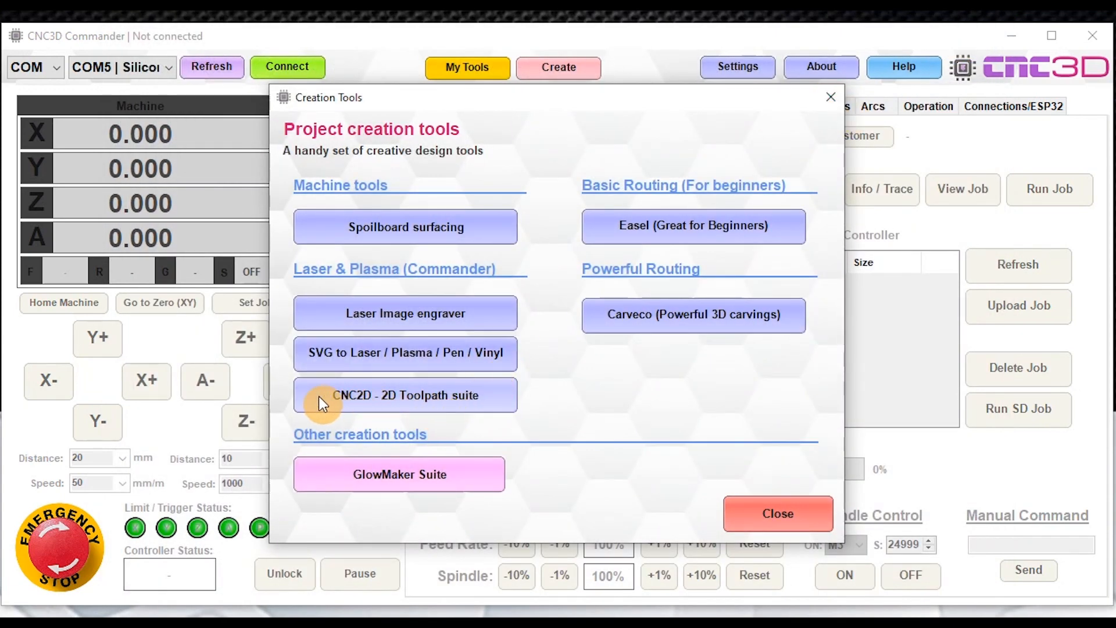
Start a new project in the CNC2D toolpath suite, read its handy shortcuts help, and close the suite.
click(414, 400)
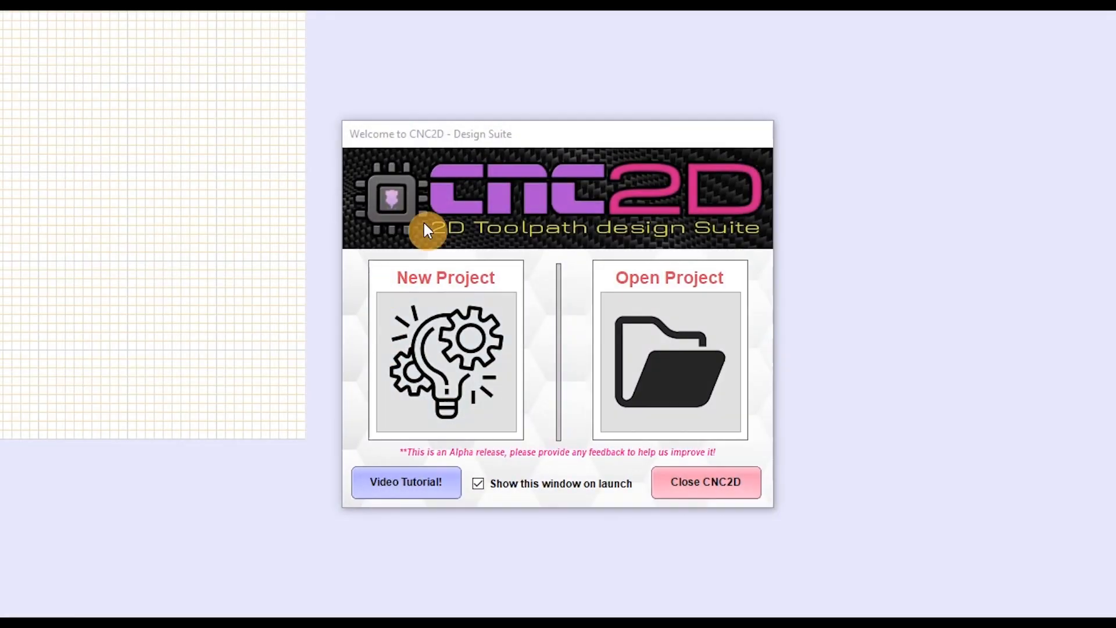
click(439, 397)
click(459, 532)
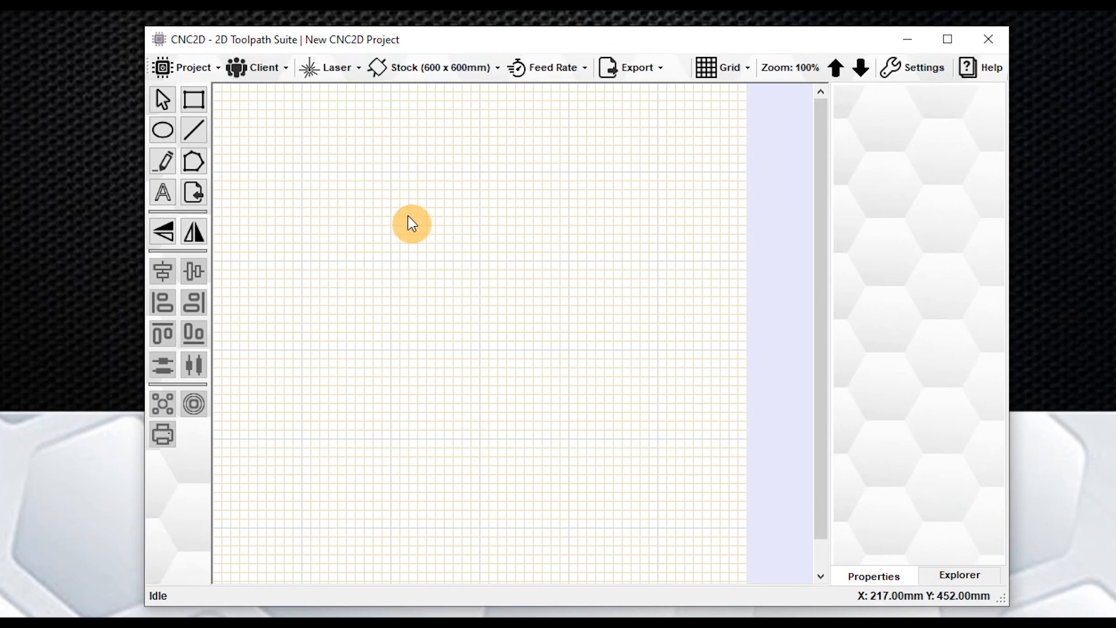
click(982, 68)
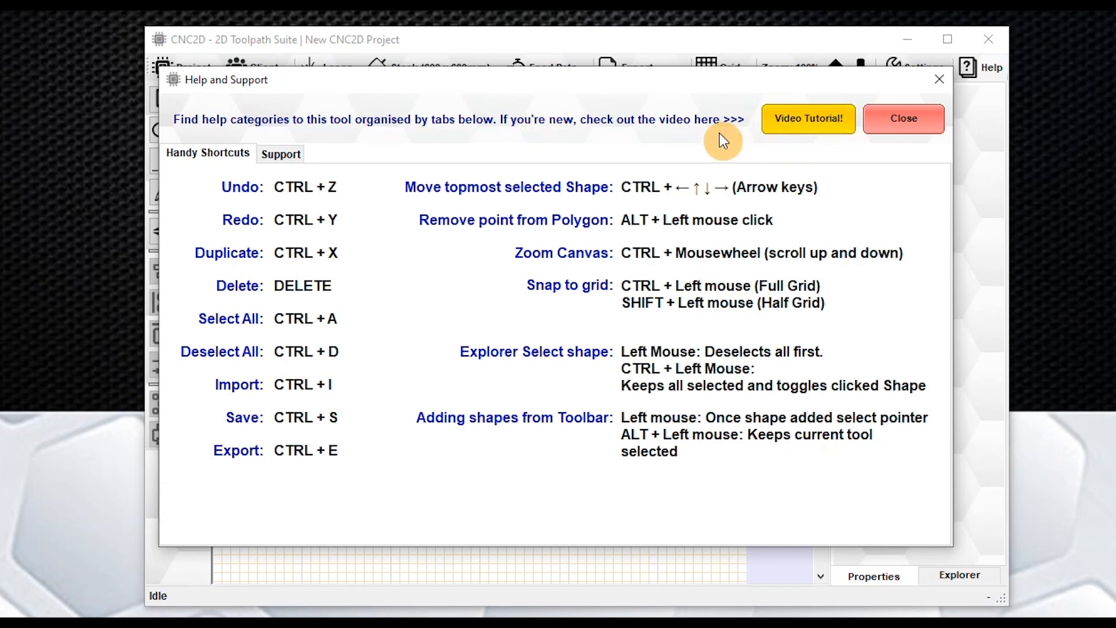
click(920, 131)
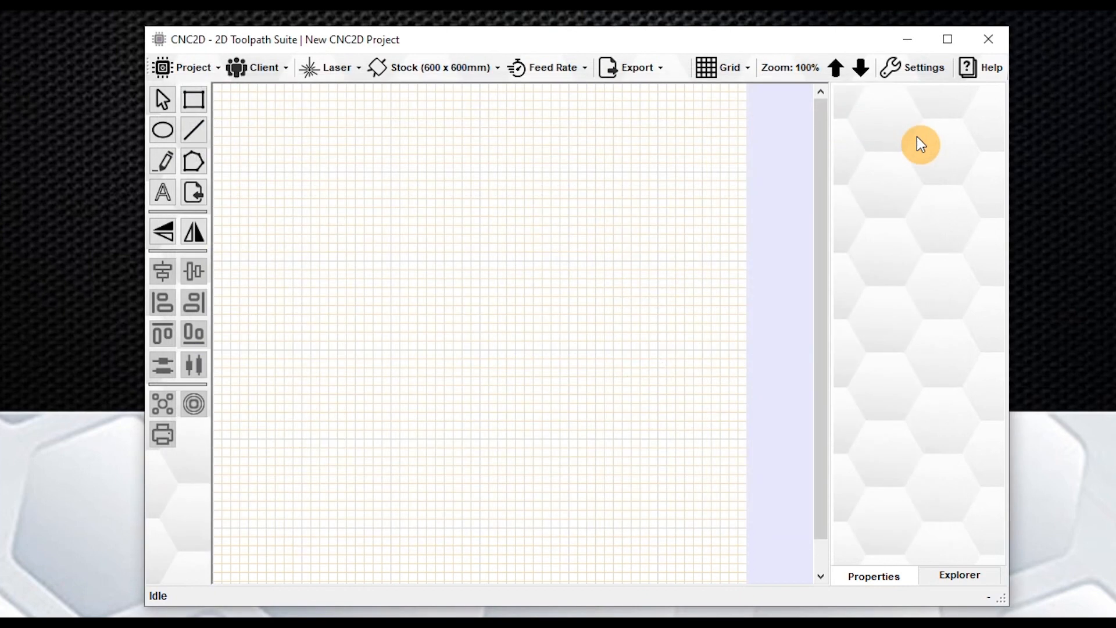
click(977, 46)
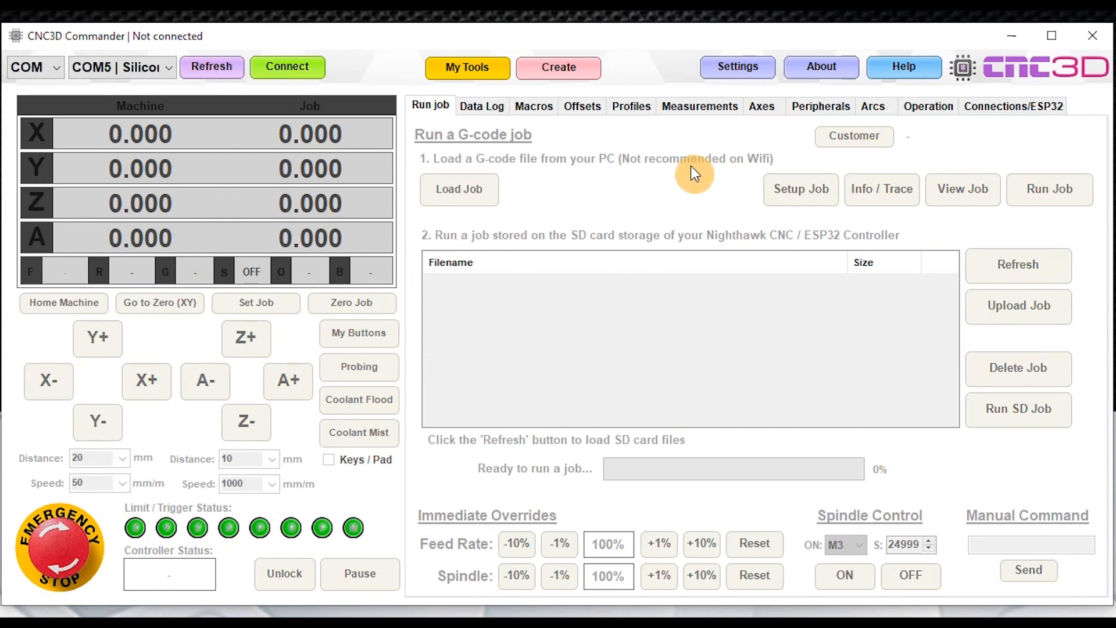
Review the General, Job Trace, My Buttons, Keyboard/Pendant and Gamepad settings, and cancel without changing anything.
click(734, 68)
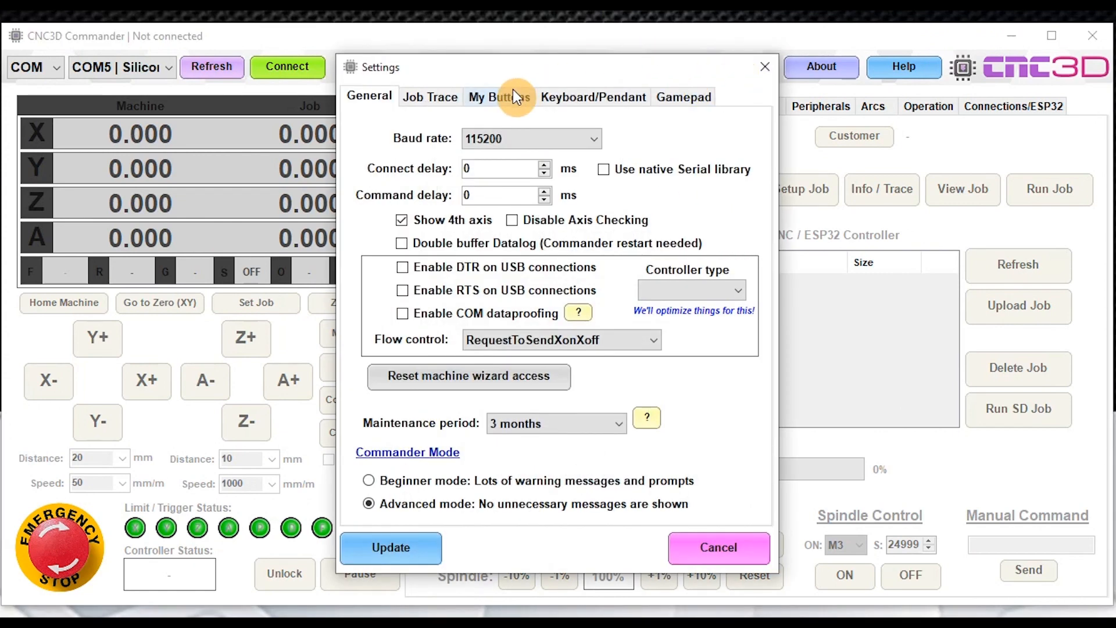
click(430, 98)
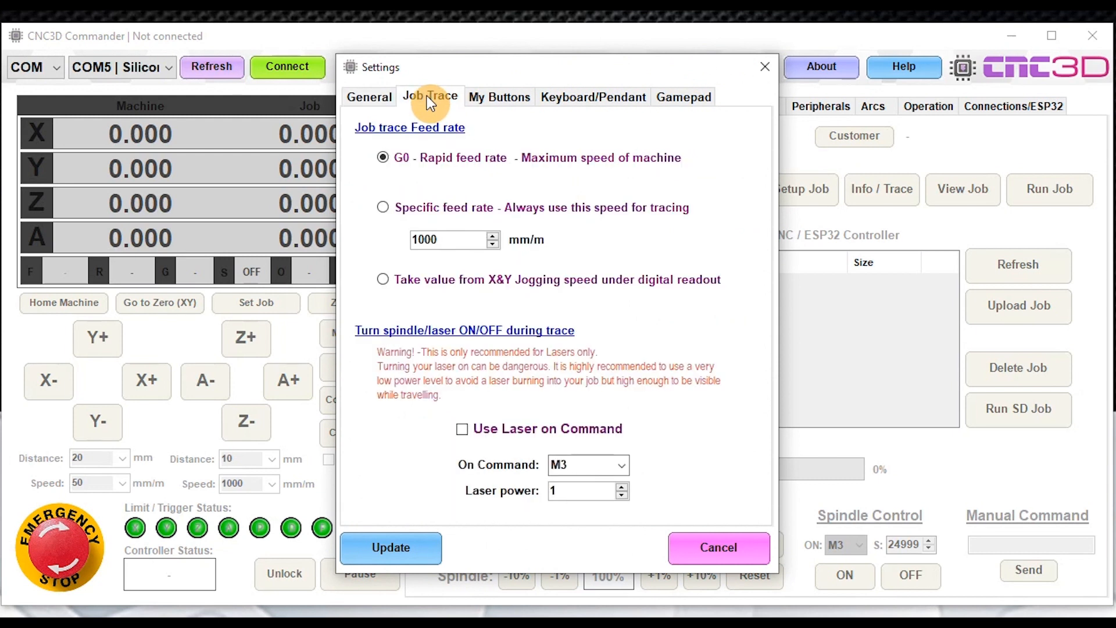
click(497, 99)
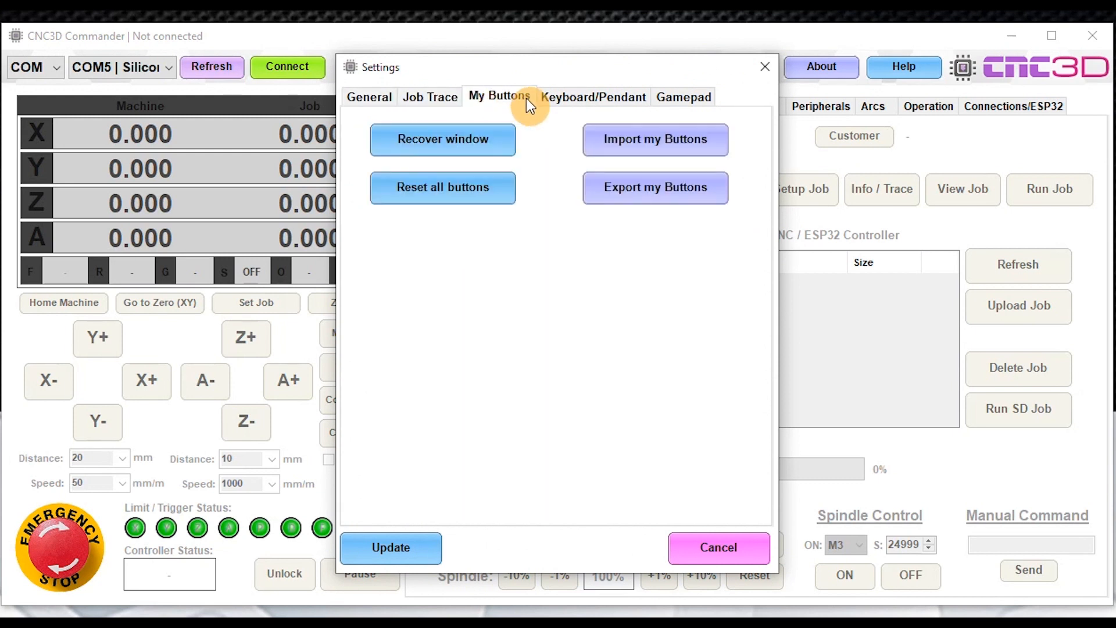
click(567, 97)
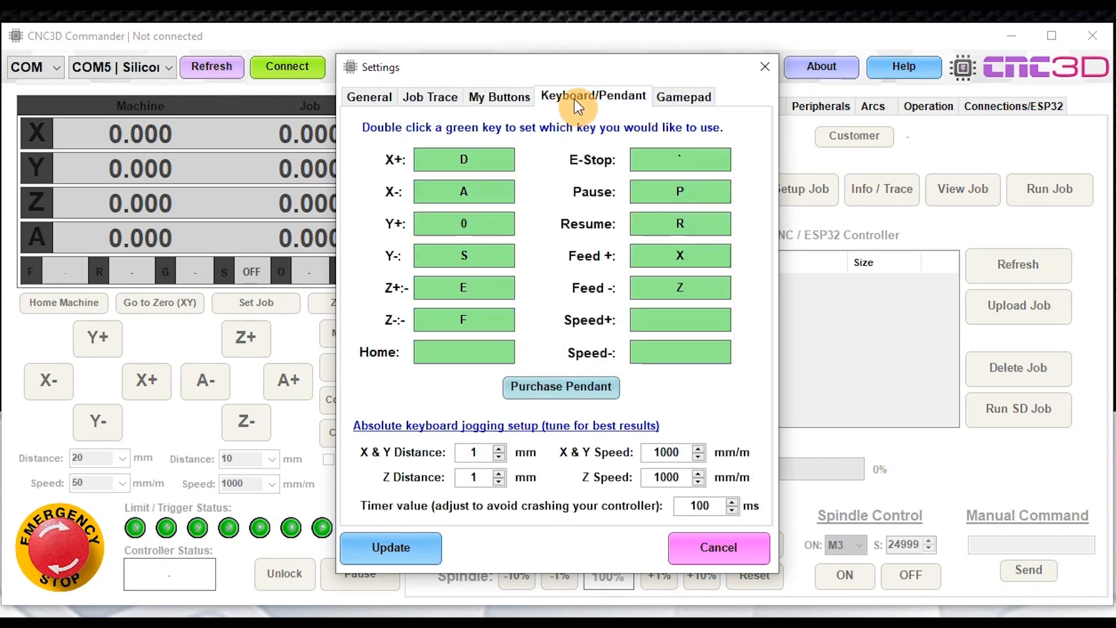
click(682, 95)
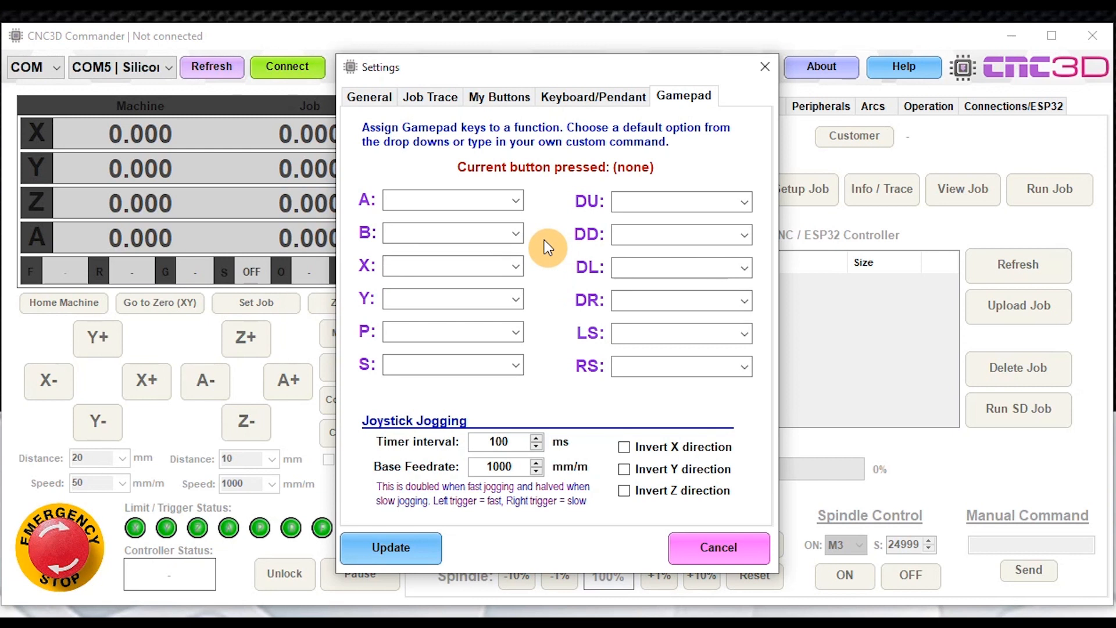
click(727, 552)
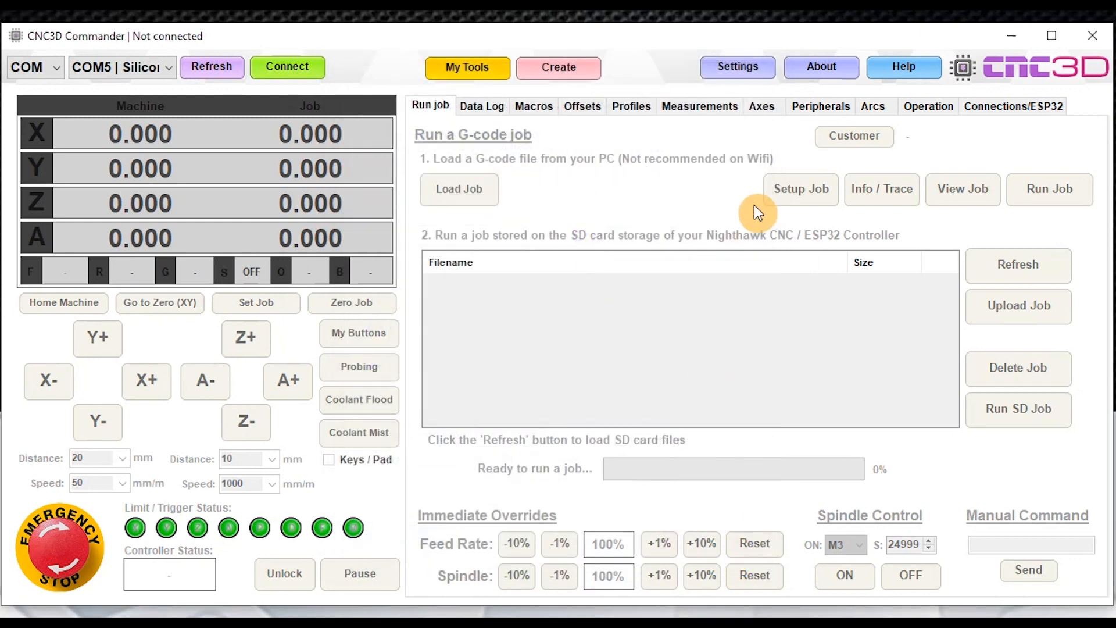
Check the program's version and contact information, and close the About window.
click(822, 68)
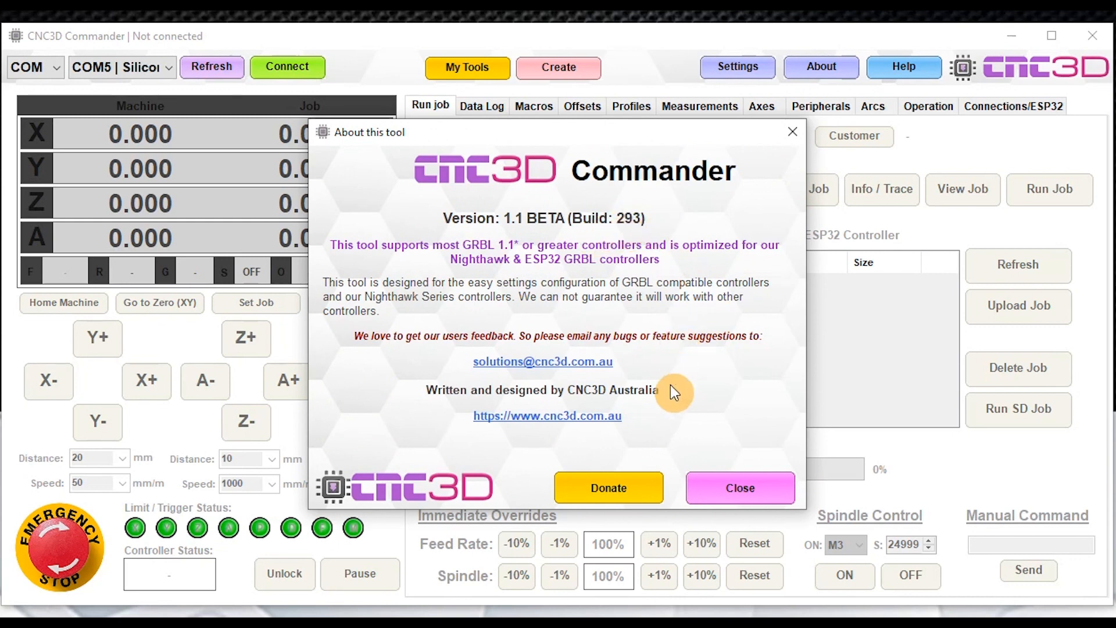
click(753, 491)
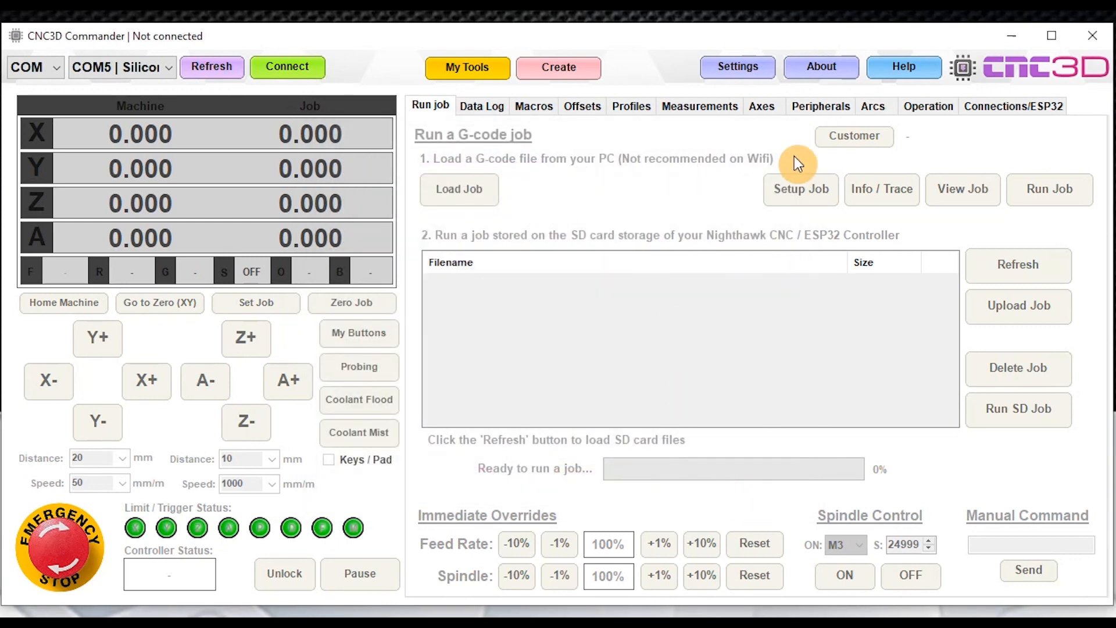
Open the raw data window from the help's troubleshooting tools, examine its options and Send field, and close it.
click(899, 72)
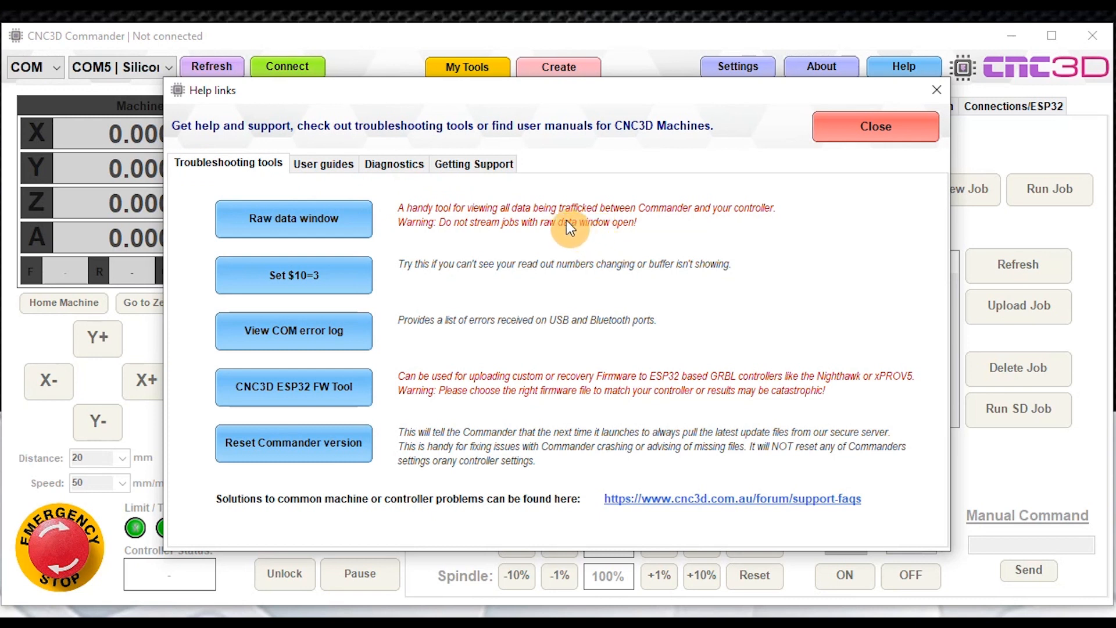
click(277, 221)
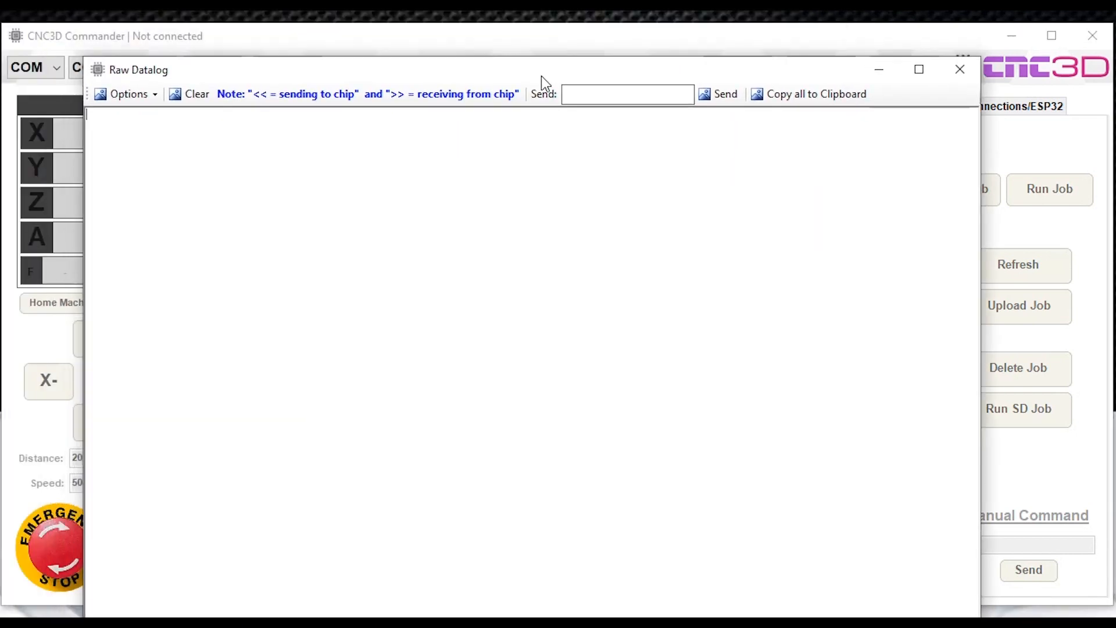
drag(542, 78, 560, 75)
drag(418, 616, 418, 558)
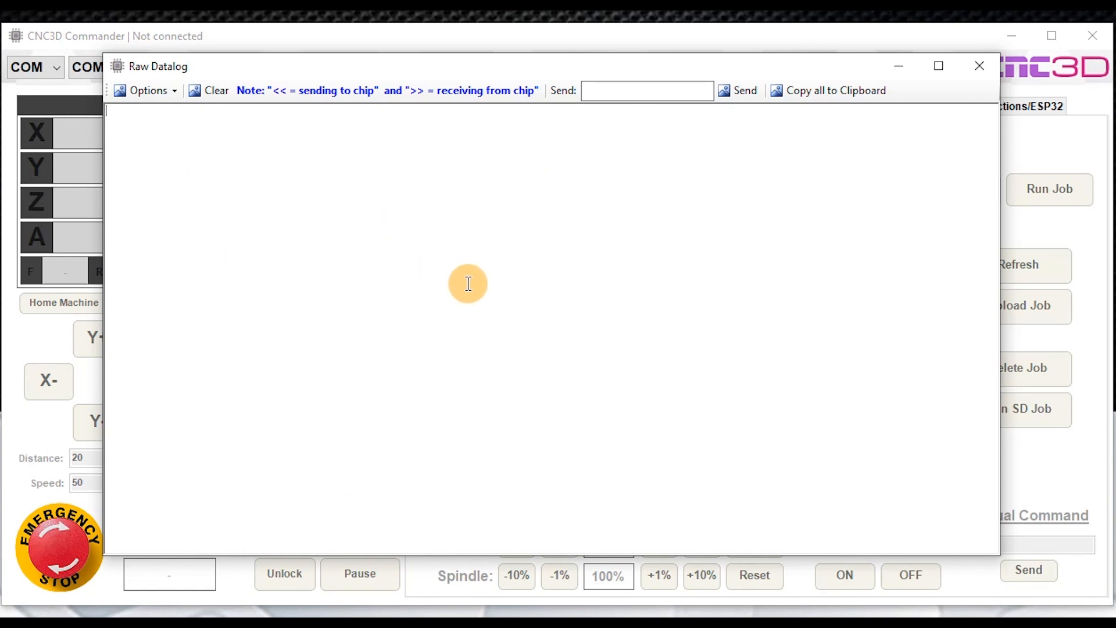
click(149, 93)
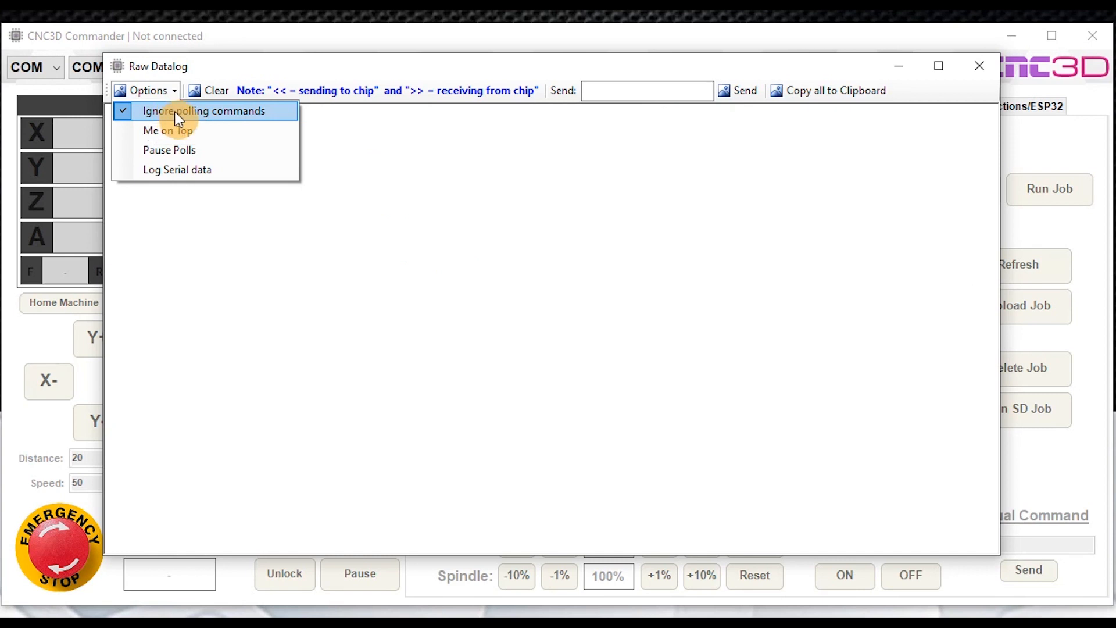
click(174, 111)
click(146, 91)
click(269, 107)
click(631, 99)
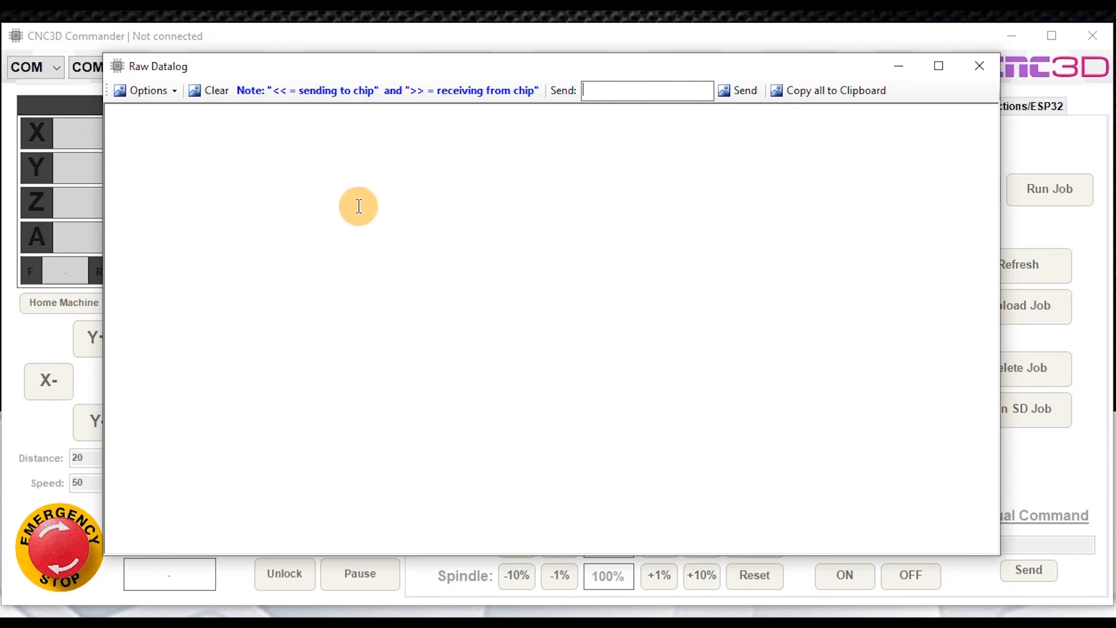
click(979, 69)
click(909, 69)
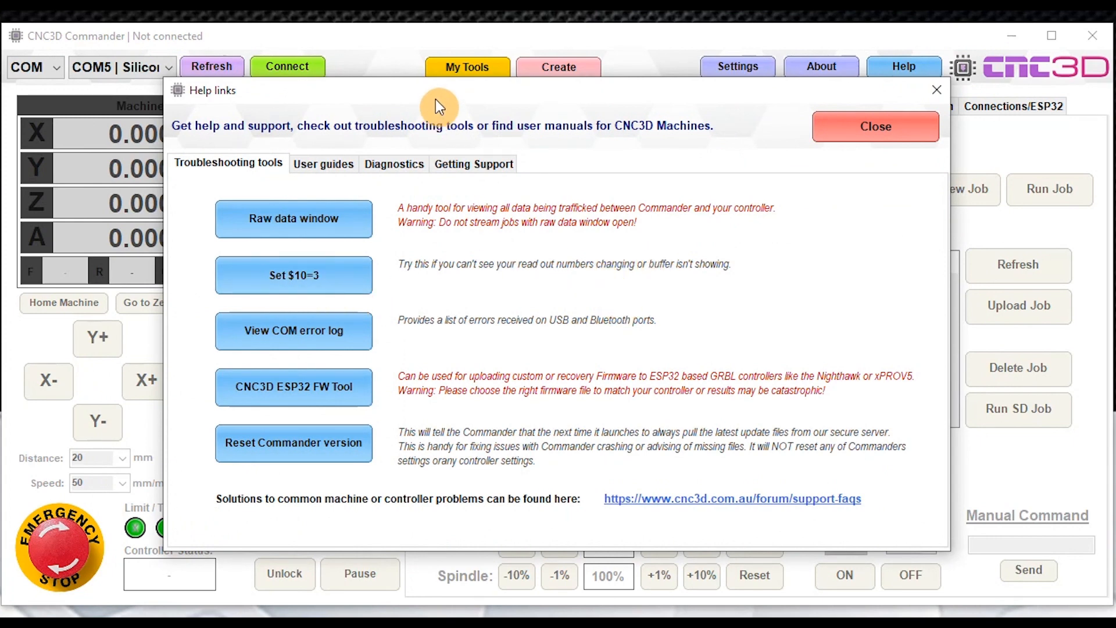
Shift the help window aside to check the position read-outs, and read the COM error log and close it.
drag(435, 99, 758, 111)
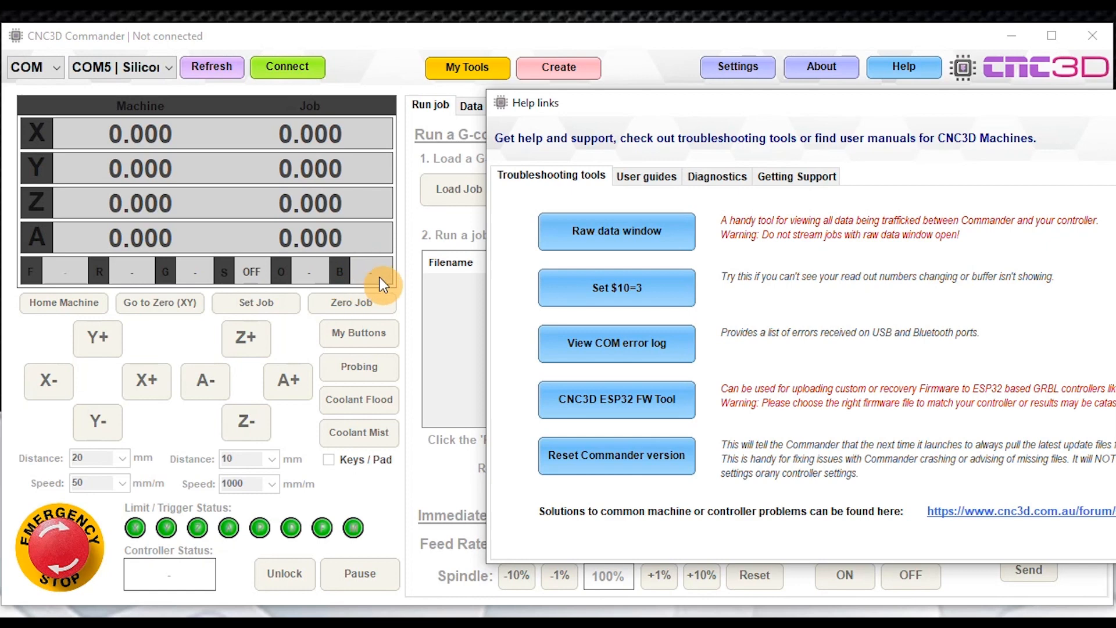
drag(702, 107, 428, 90)
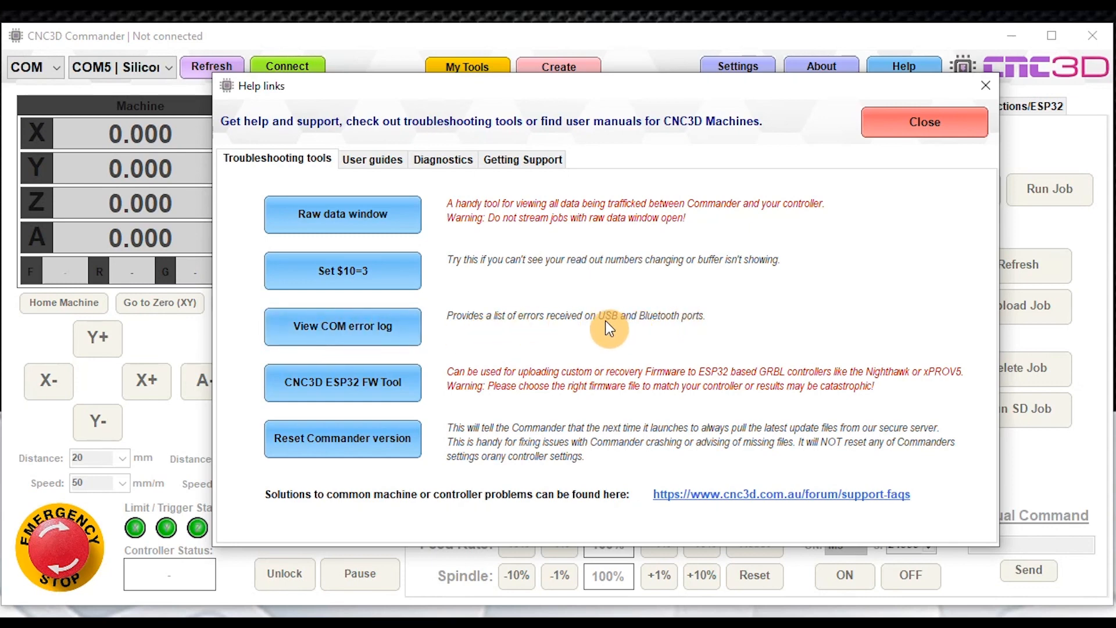
click(372, 334)
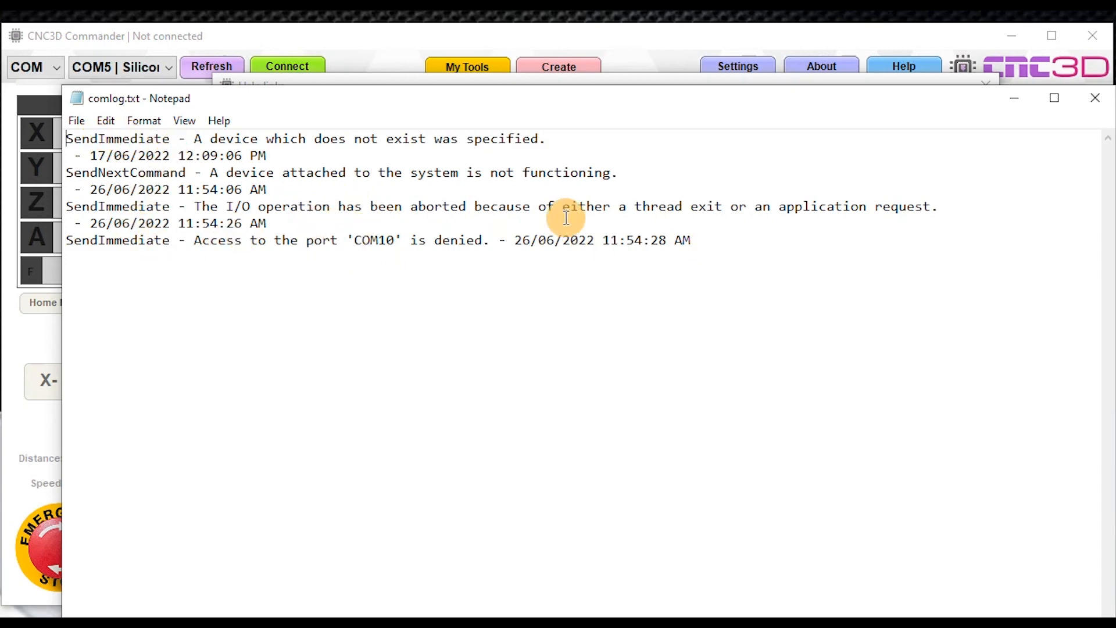
click(1095, 99)
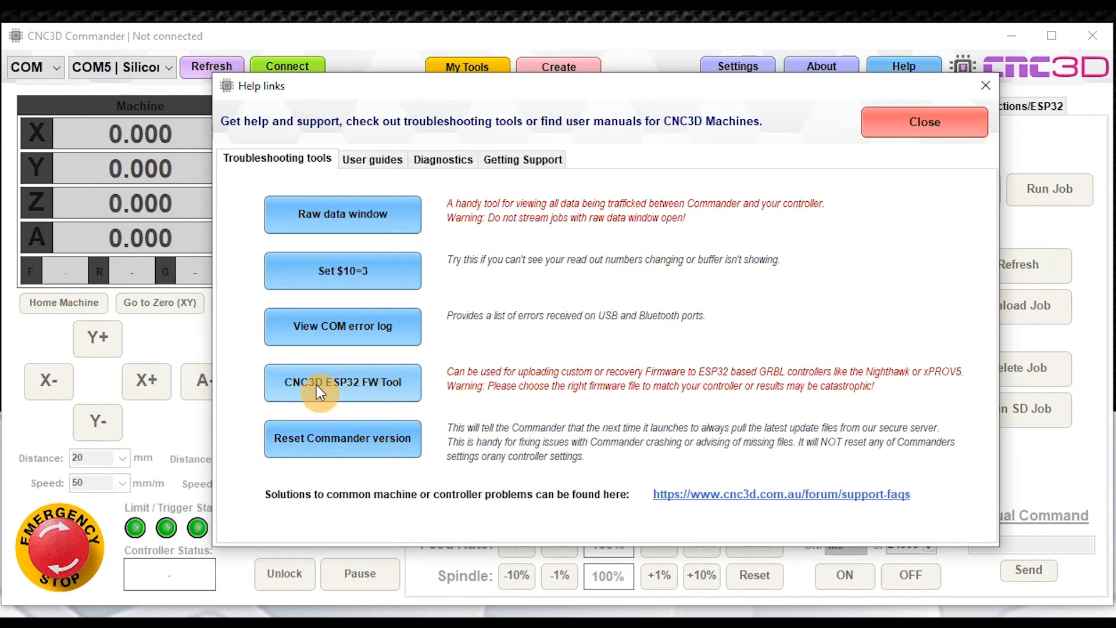
Open the CNC3D ESP32 FW Tool past its firmware warning, inspect the COM port and BIN file fields, and close it.
click(349, 390)
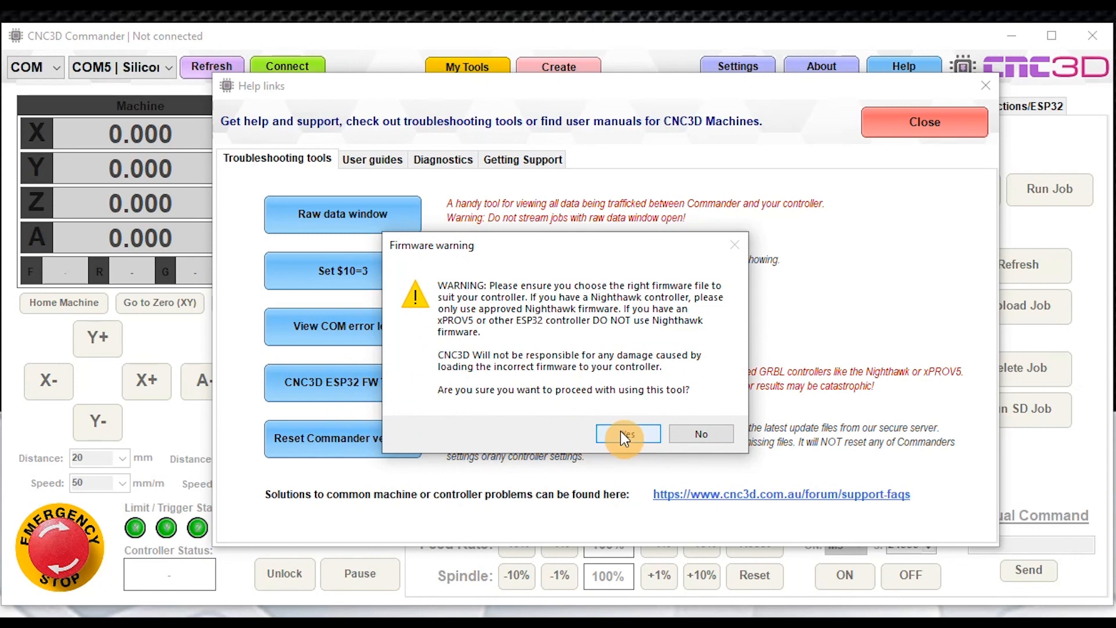
click(619, 433)
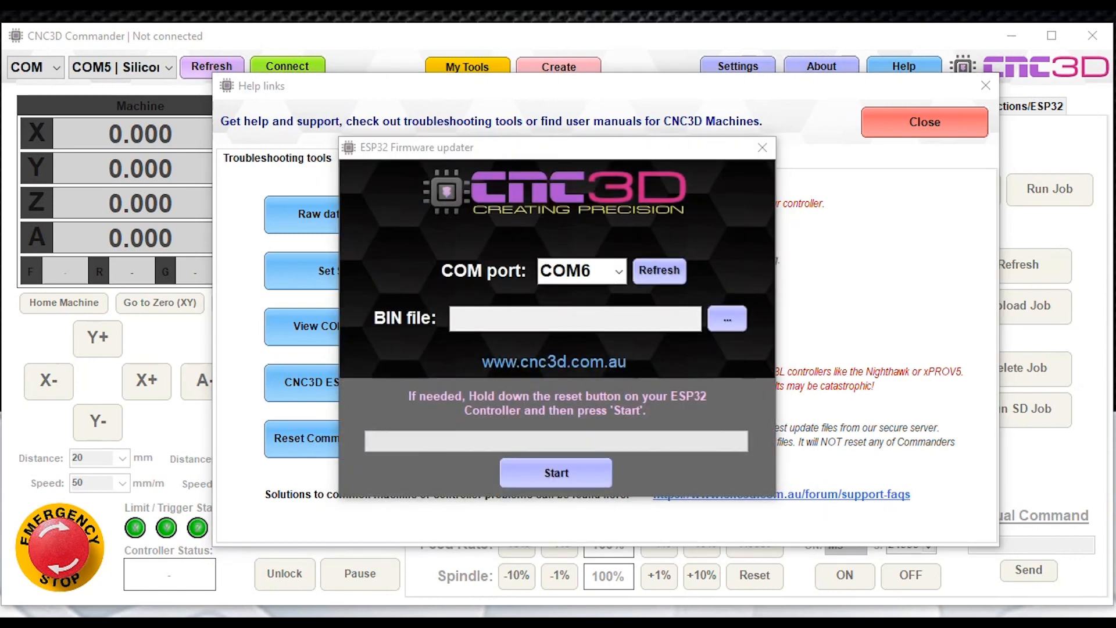
click(553, 317)
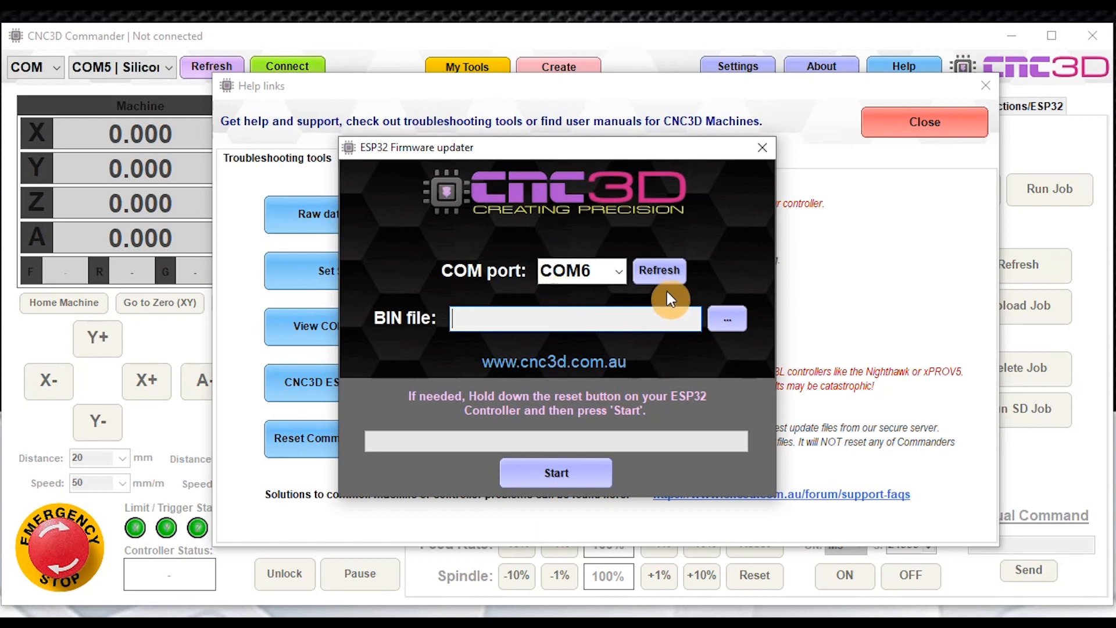
click(622, 270)
click(622, 270)
click(761, 149)
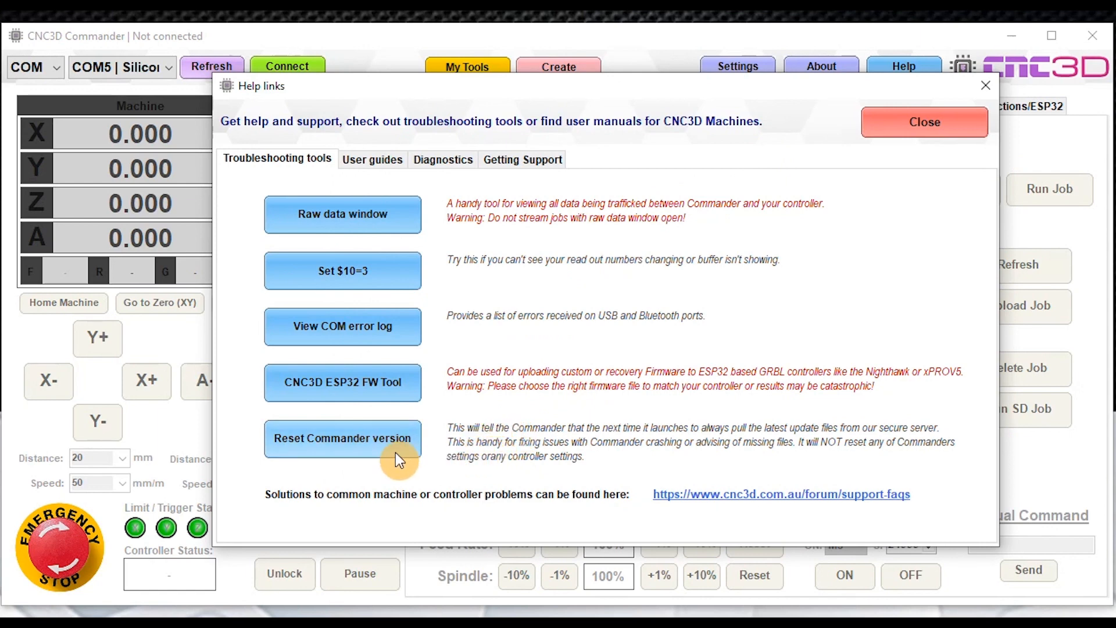
Look at the Commander version resetter without resetting, and review the user guides, Diagnostics and Getting Support pages before closing help.
click(332, 440)
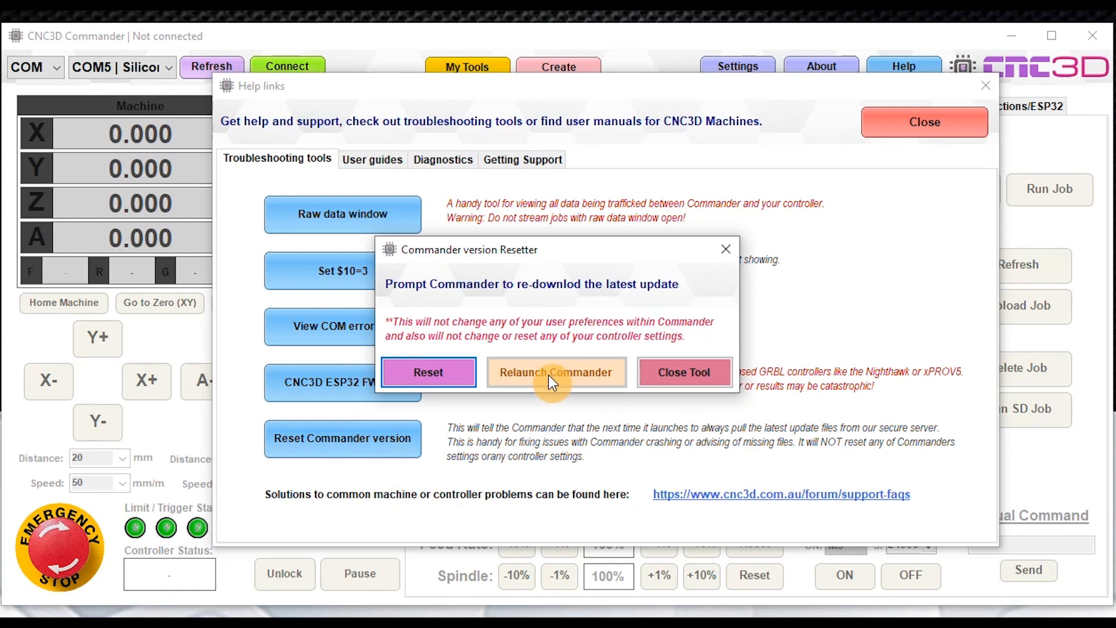
click(699, 372)
click(376, 164)
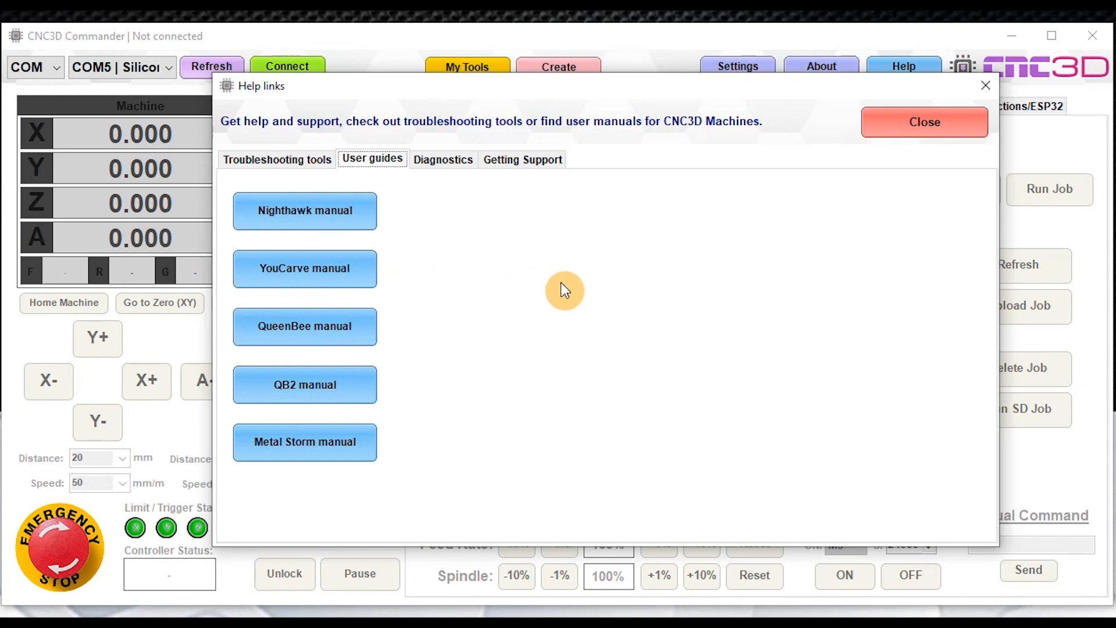
click(445, 165)
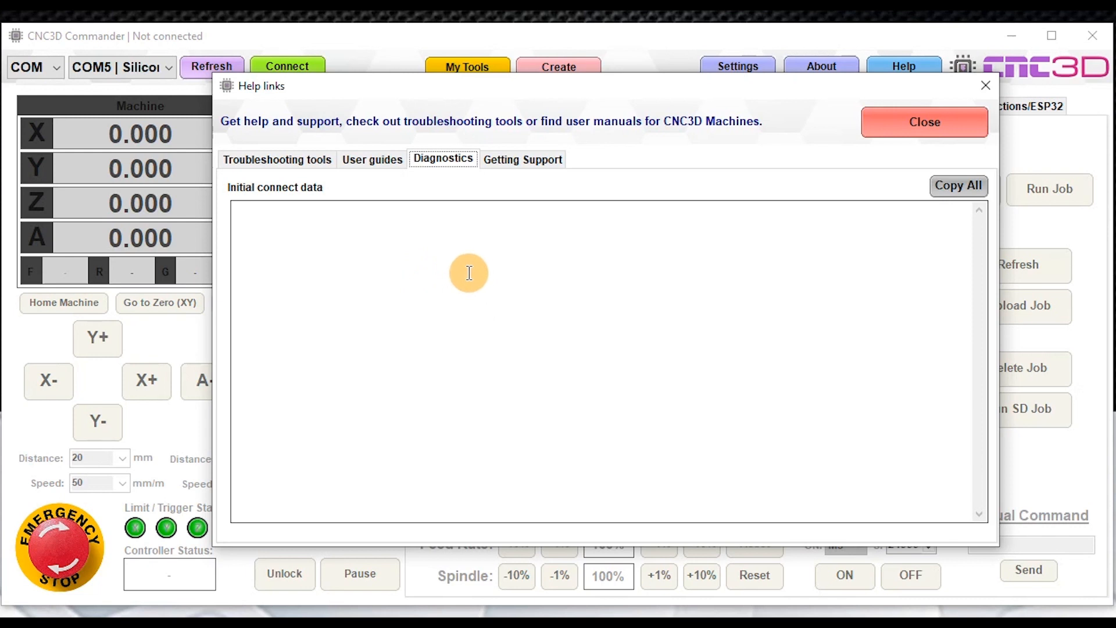
click(519, 164)
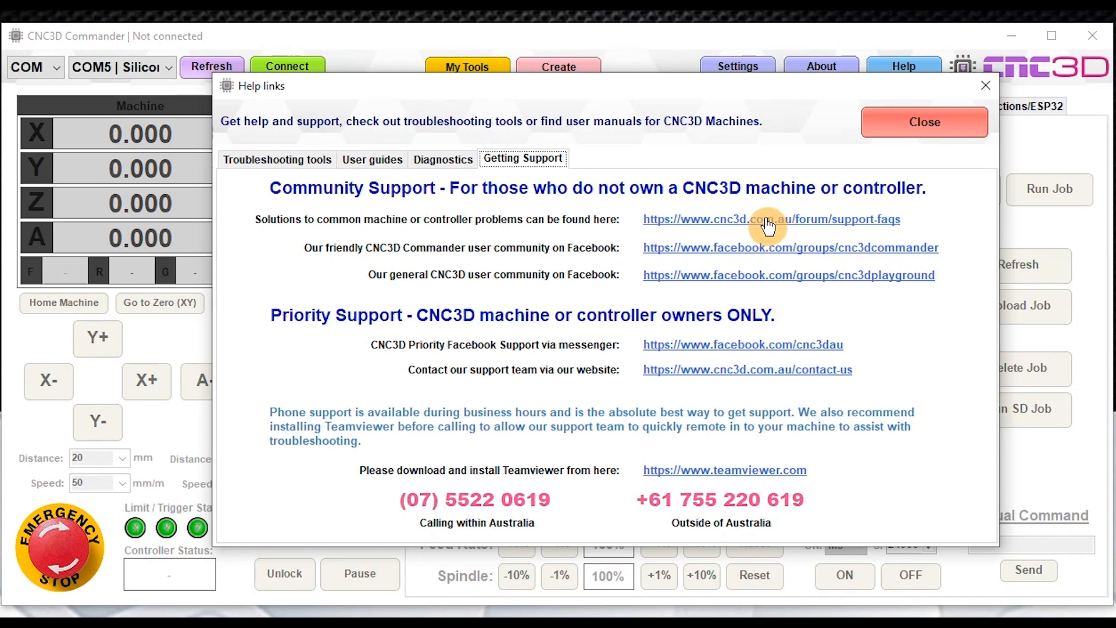
click(924, 122)
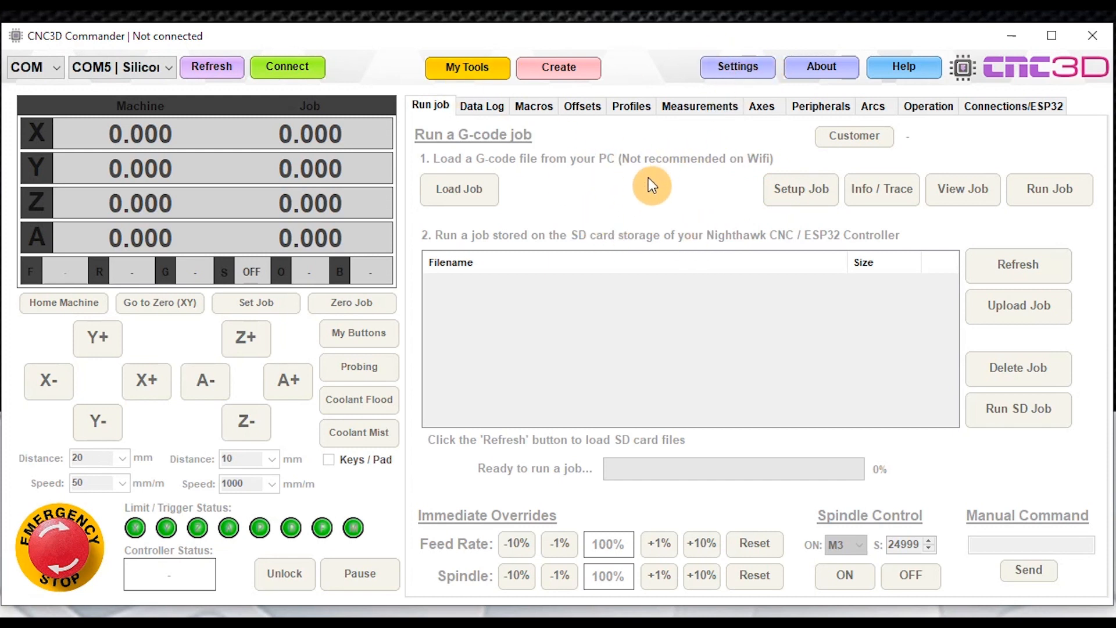
Connect to the controller on COM5, and read the explanation of the current job offset read-out.
click(287, 67)
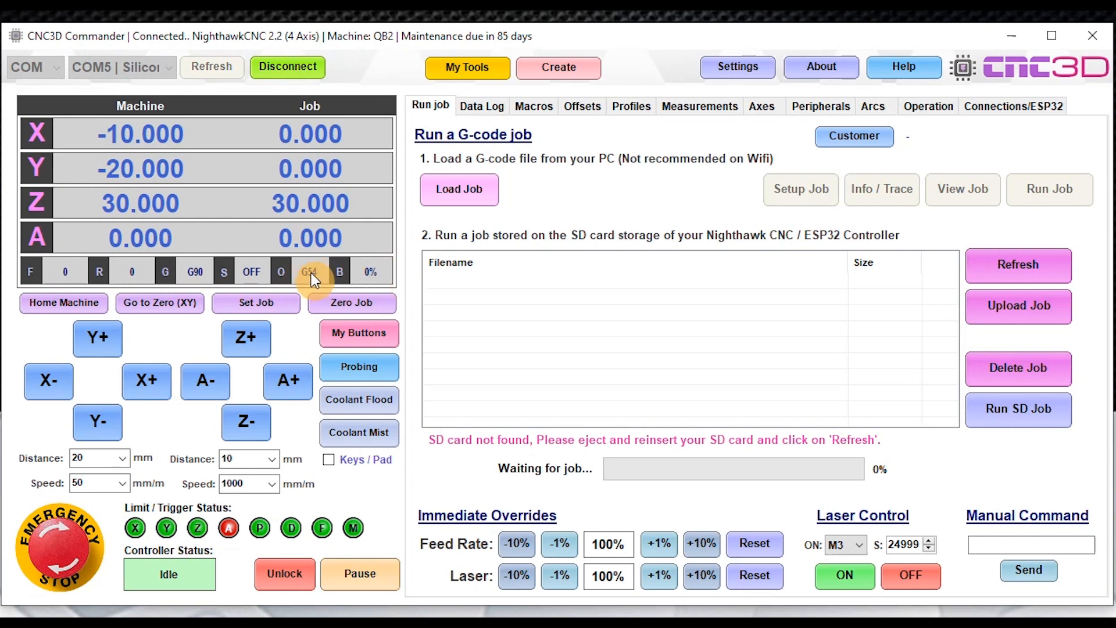
click(280, 271)
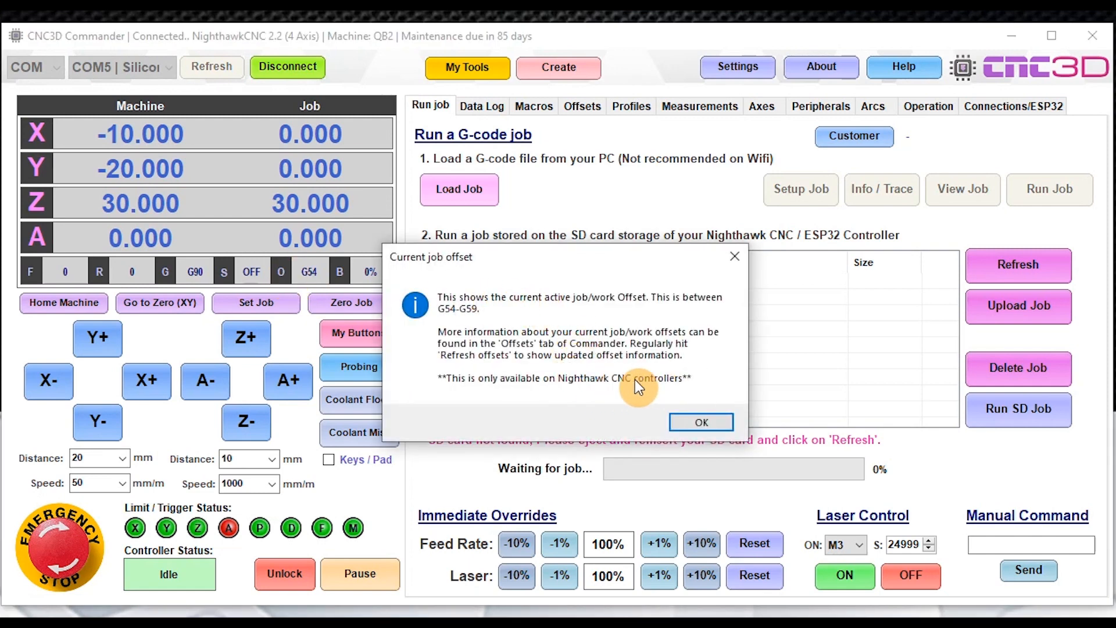
click(695, 423)
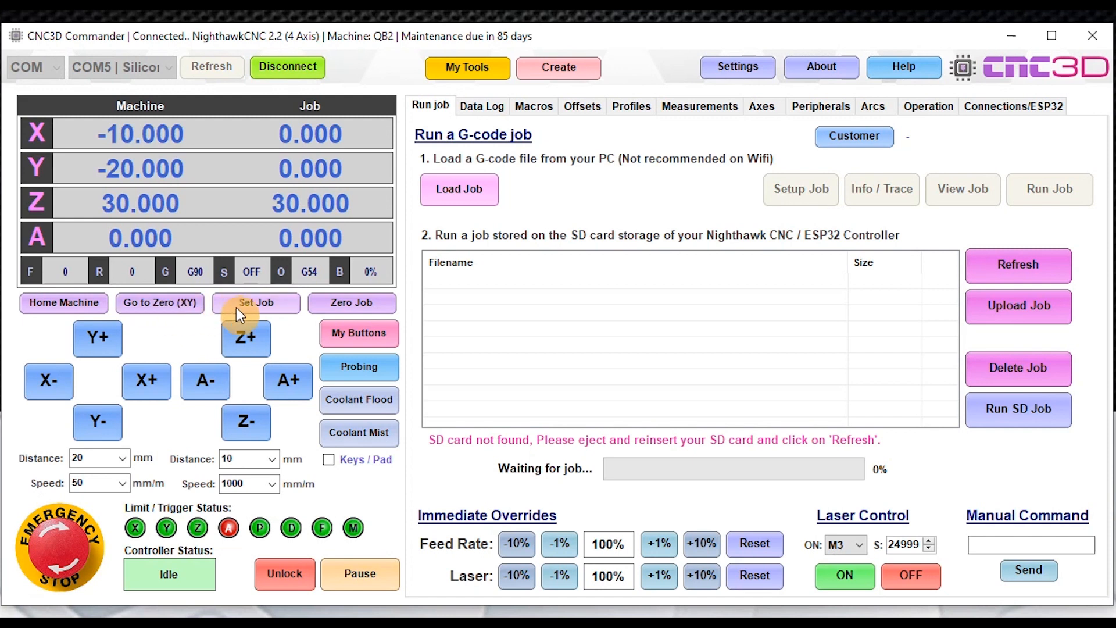
Manually set the job coordinates to X 10 and Y 20 without moving the machine.
click(267, 305)
drag(543, 267, 411, 263)
text(10)
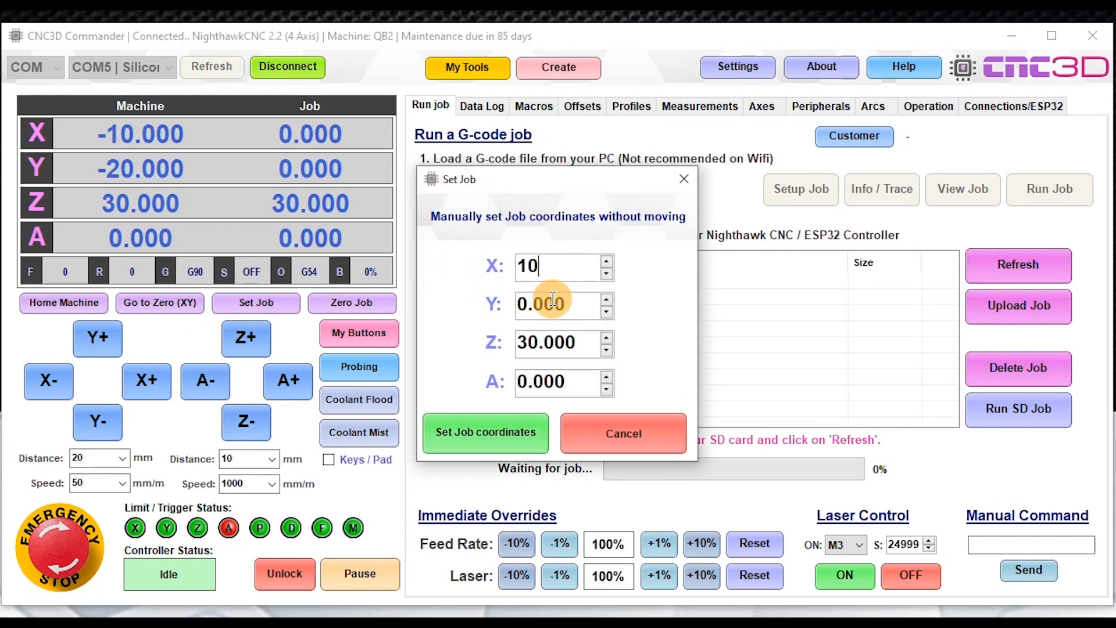
drag(546, 303, 421, 292)
text(20)
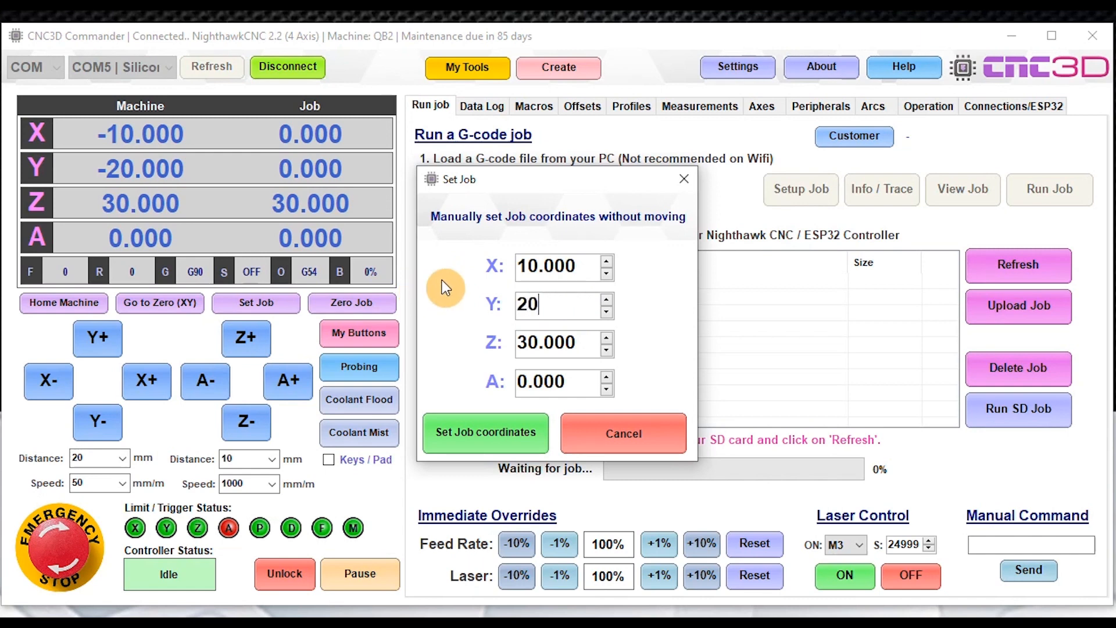
click(547, 343)
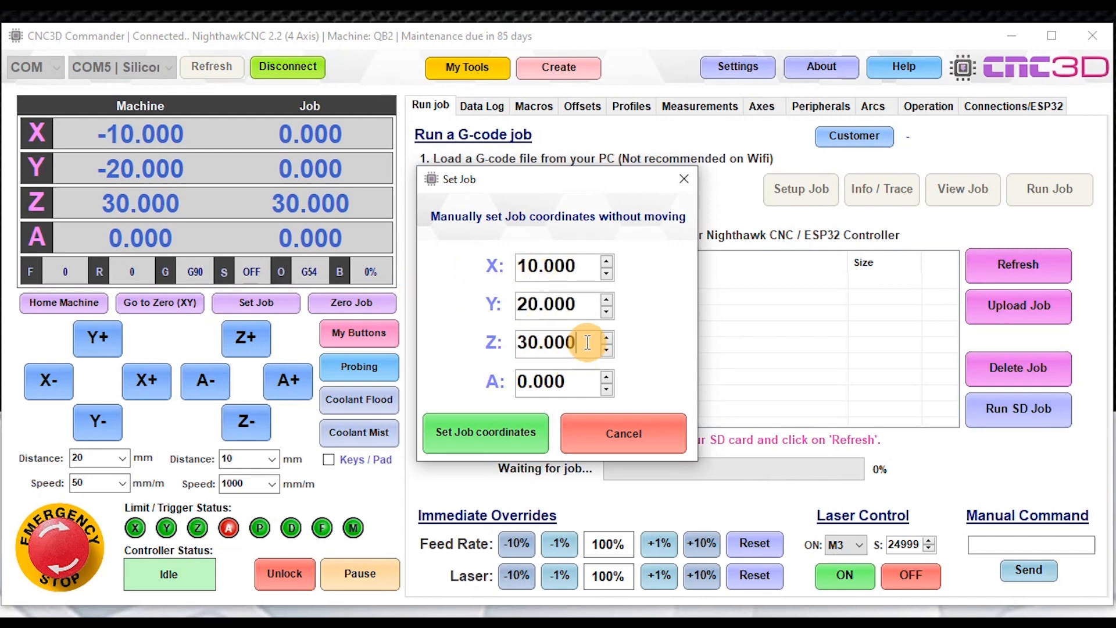
click(500, 421)
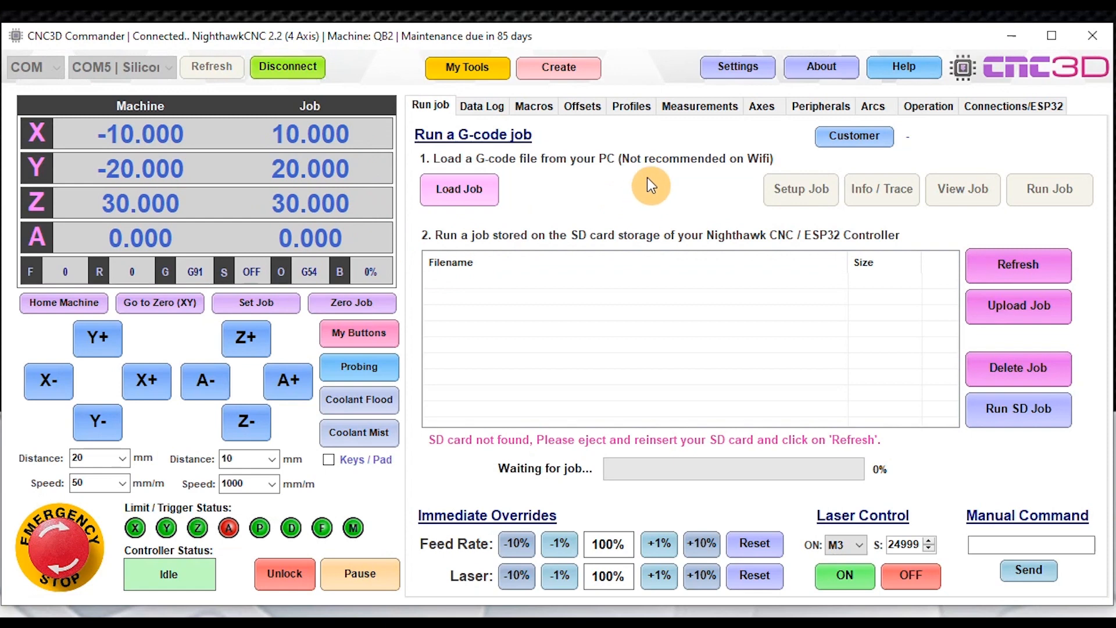
Load the G-code file "YouCarve Limit pack - 3.175mm 1F UC - 3mm acrylic.nc" from Downloads, accepting the USB warning.
click(471, 190)
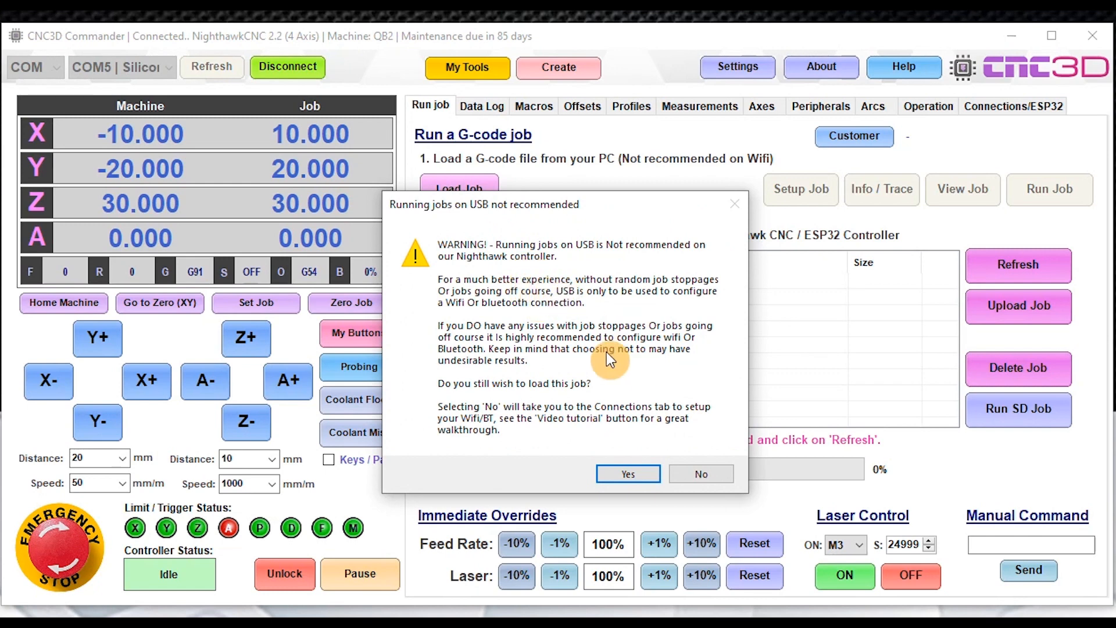
click(619, 476)
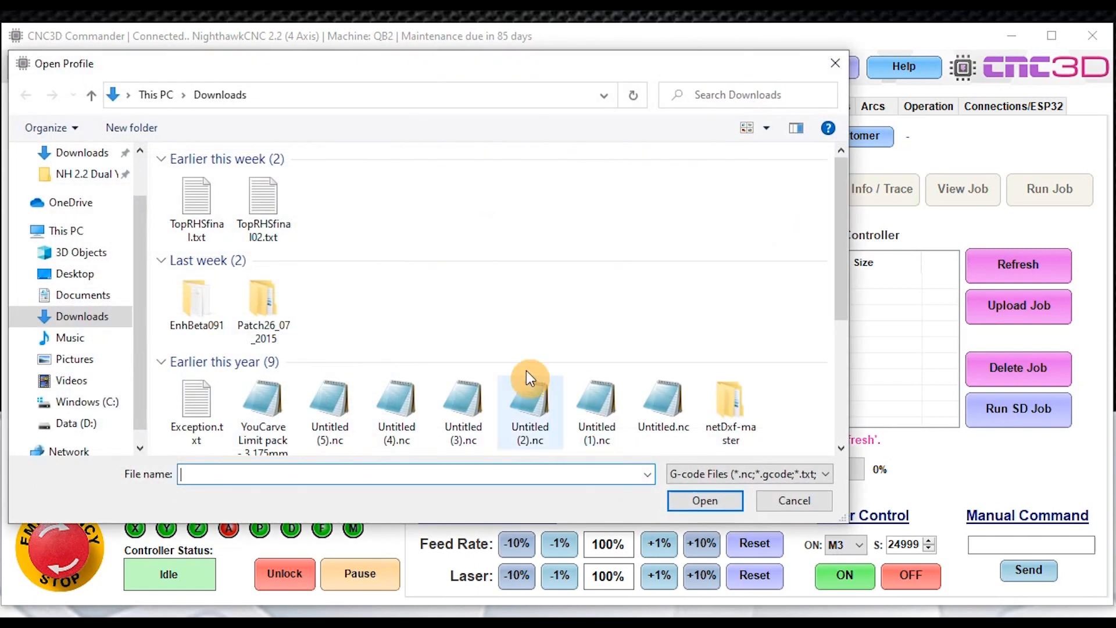
click(279, 420)
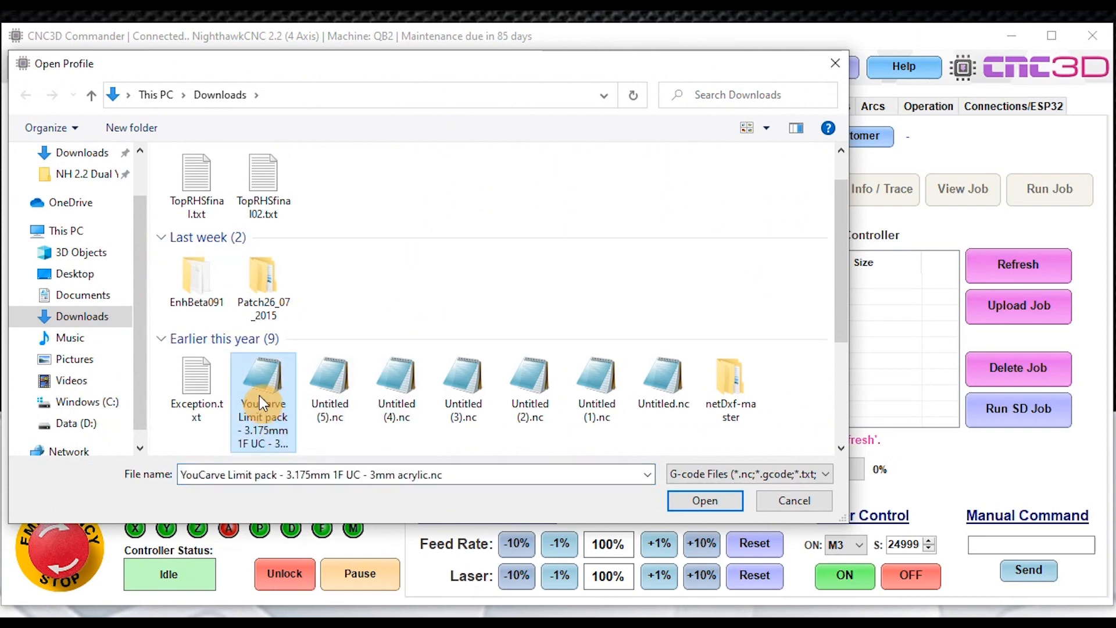
click(698, 506)
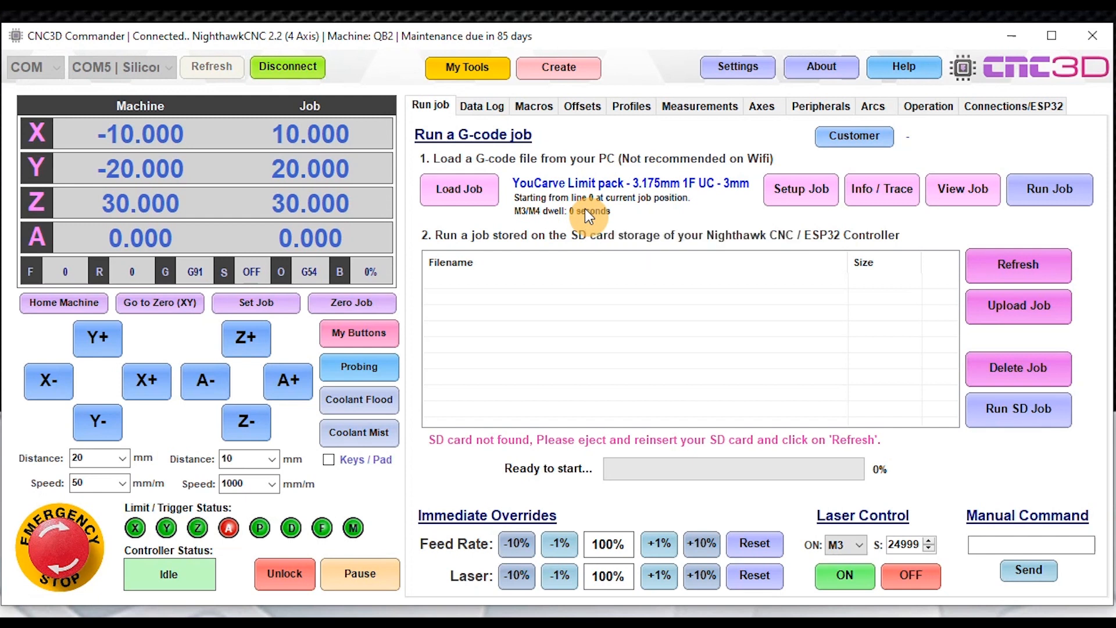
Set up the loaded job with a 10-second M3/M4 dwell, reviewing the starting options but keeping the current job position.
click(790, 196)
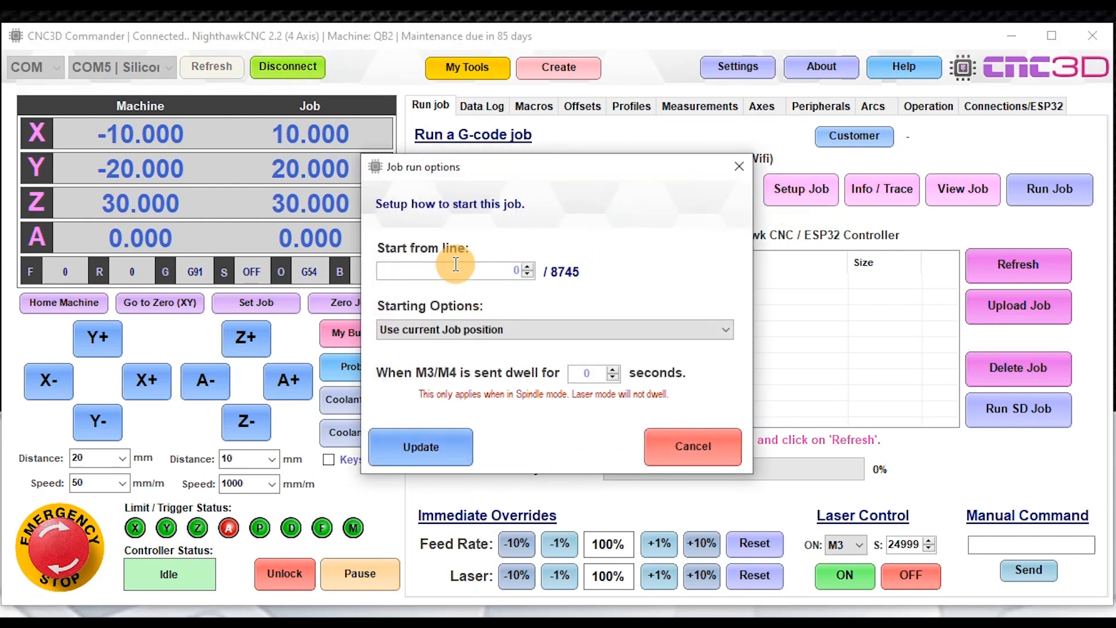
click(463, 329)
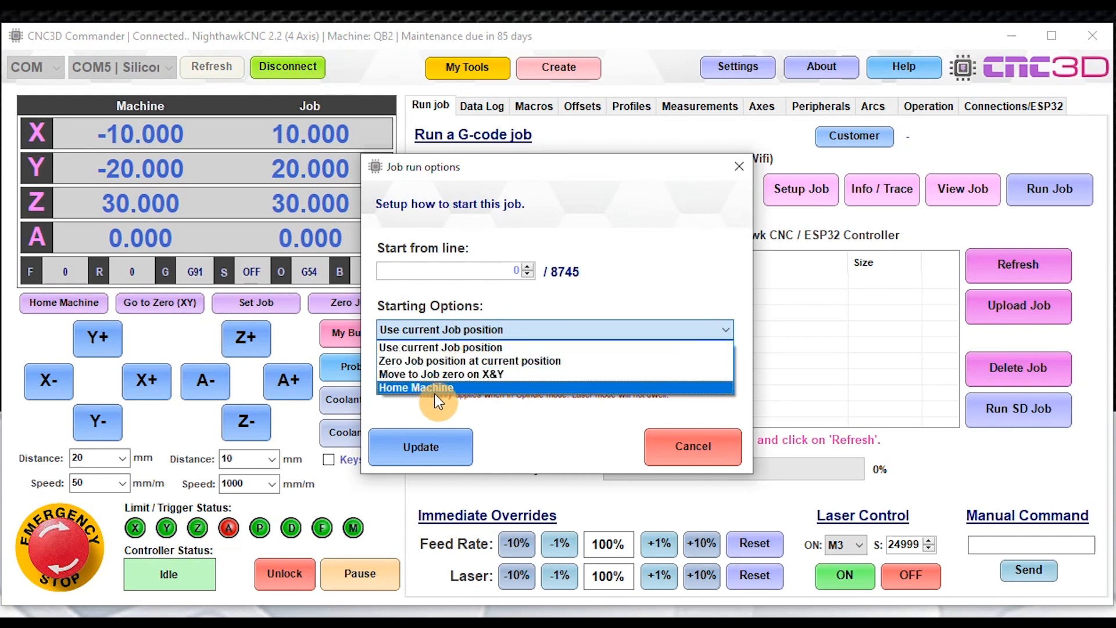
click(679, 281)
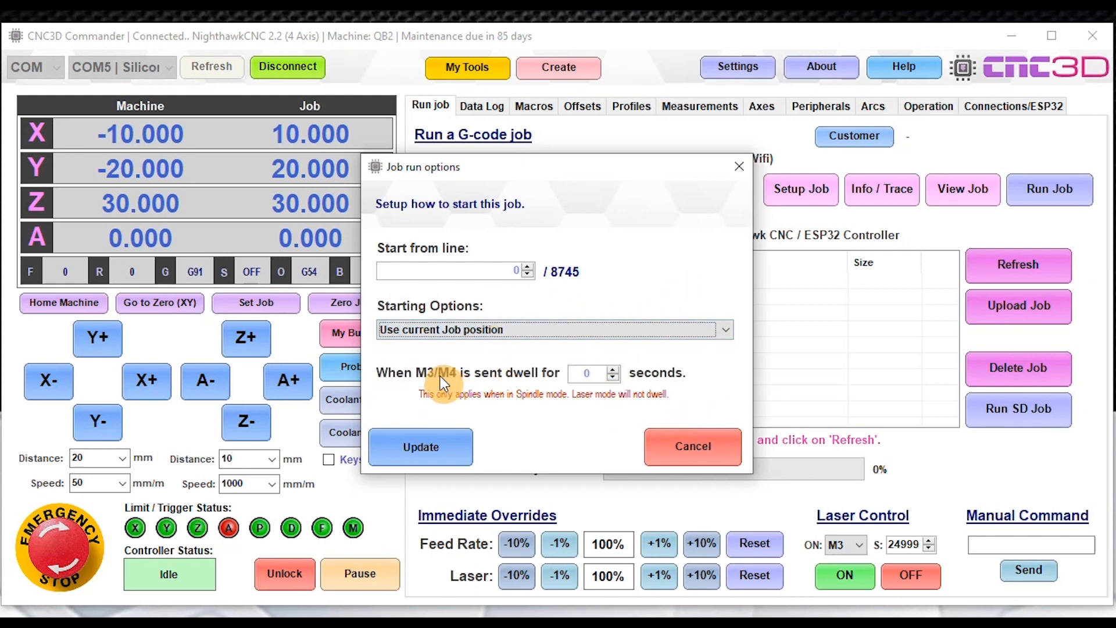
double_click(588, 372)
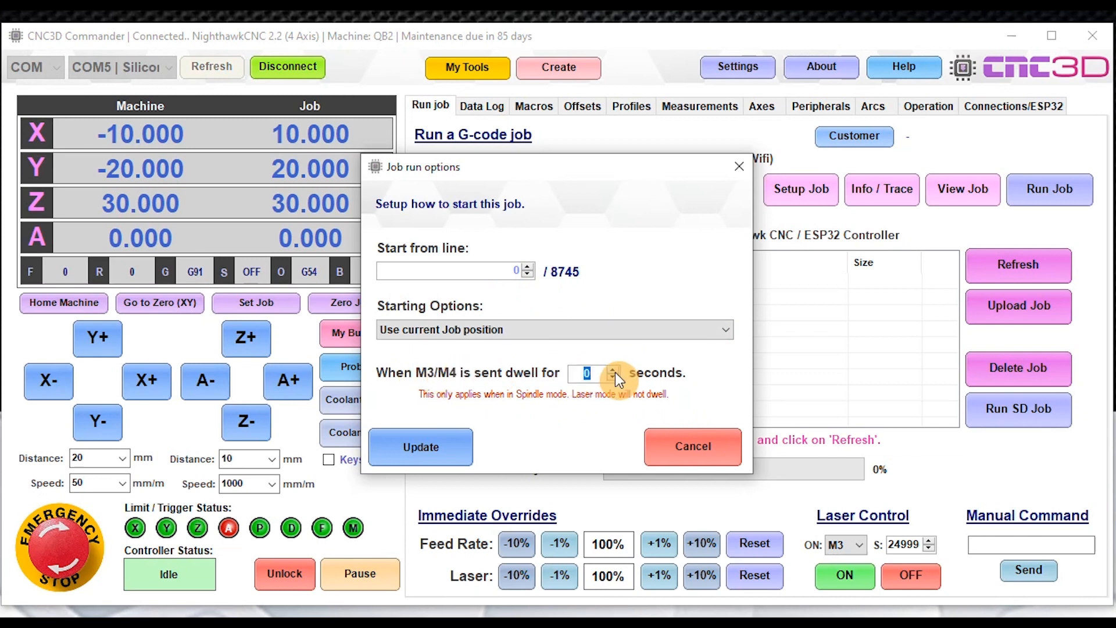
text(10)
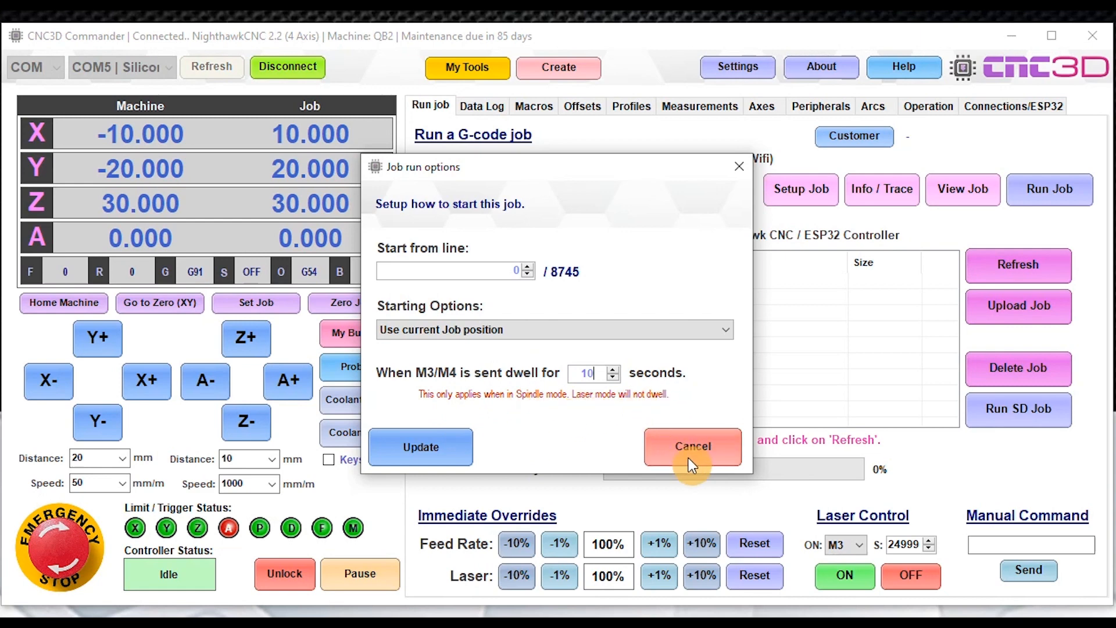
click(468, 452)
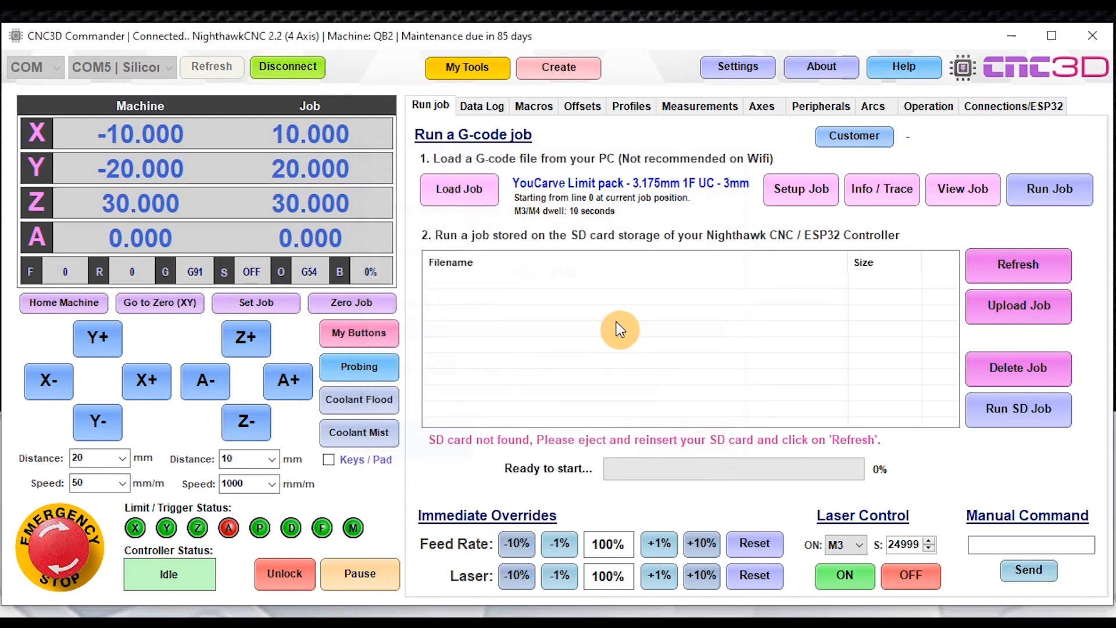
Review the loaded job's dimensions, duration and tool list, and switch the job to run a trace outline.
click(875, 198)
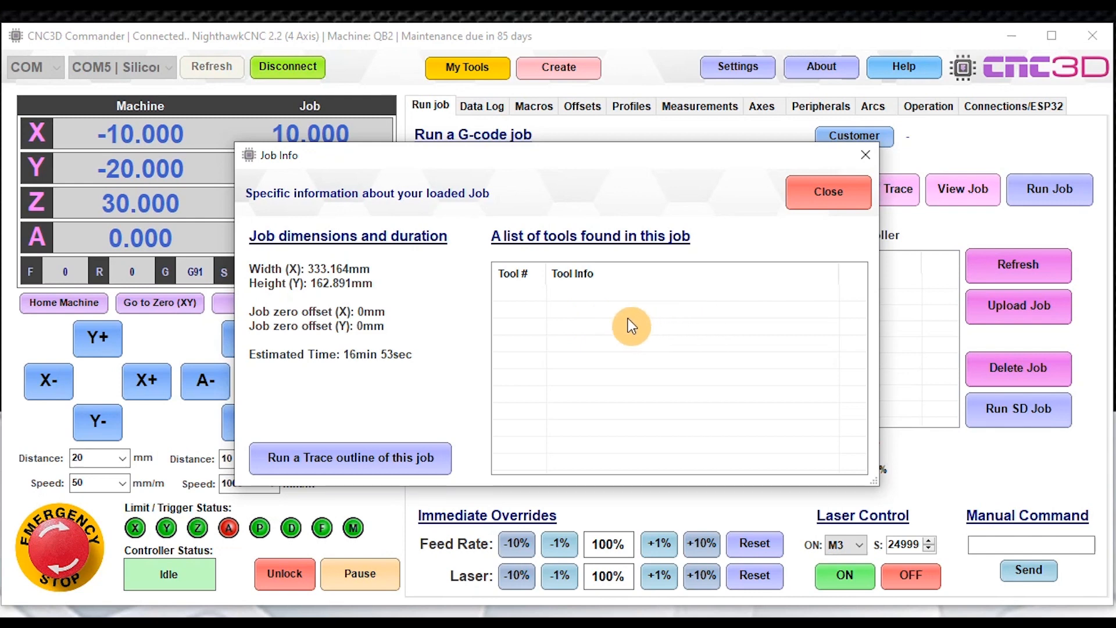
click(818, 193)
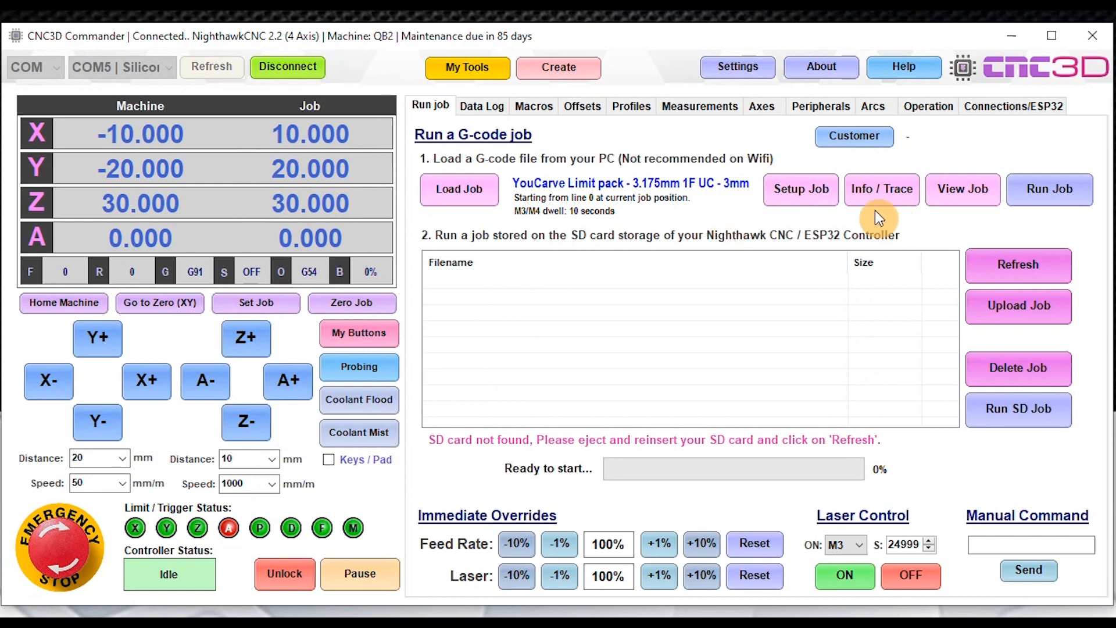
click(884, 192)
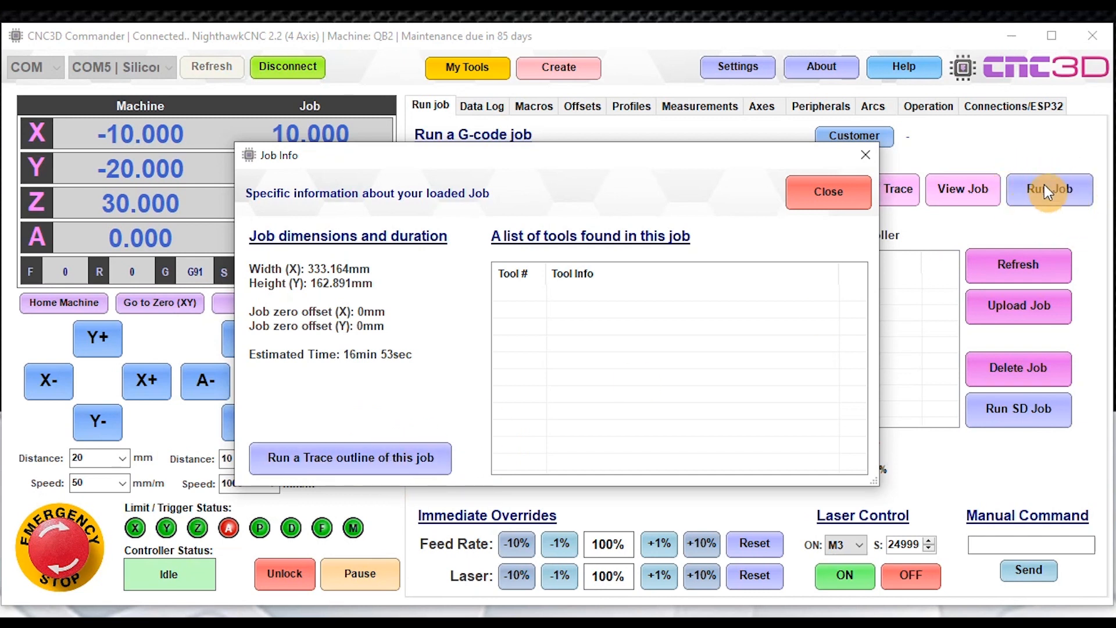
click(395, 459)
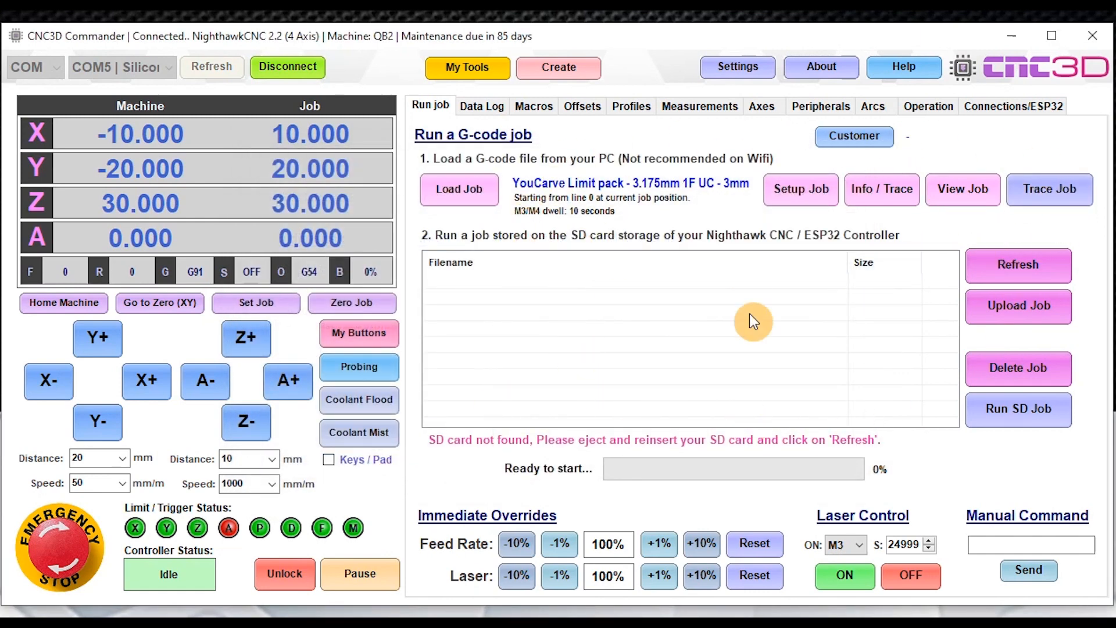
click(854, 198)
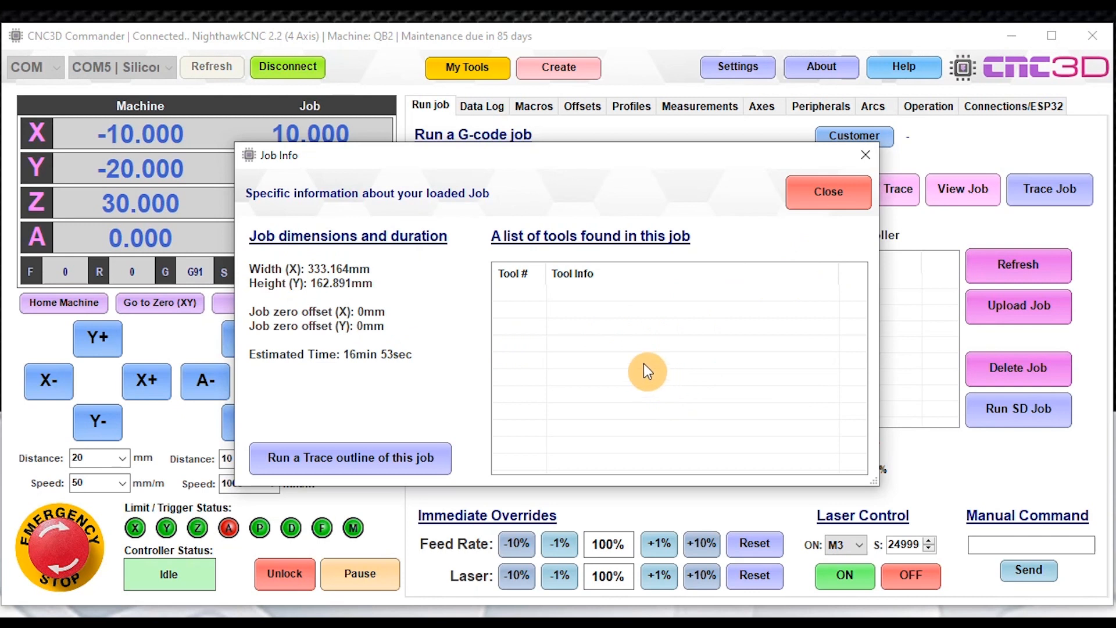
click(831, 194)
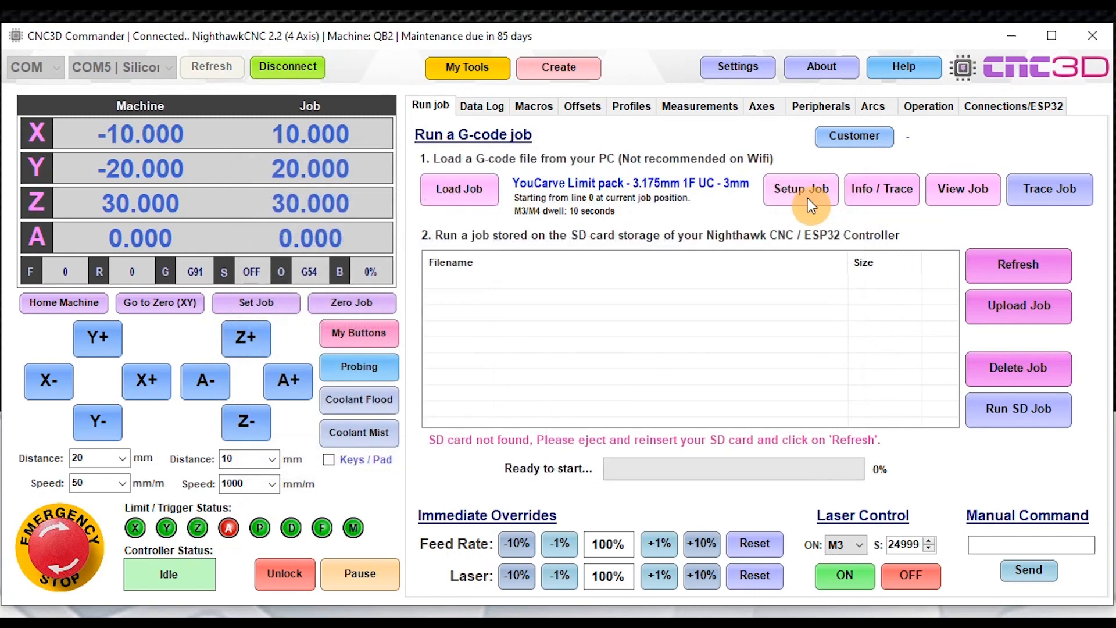
Preview the loaded job's toolpath in the Job Visualizer, inspecting it up close and stepping through its lines, and close the preview.
click(958, 195)
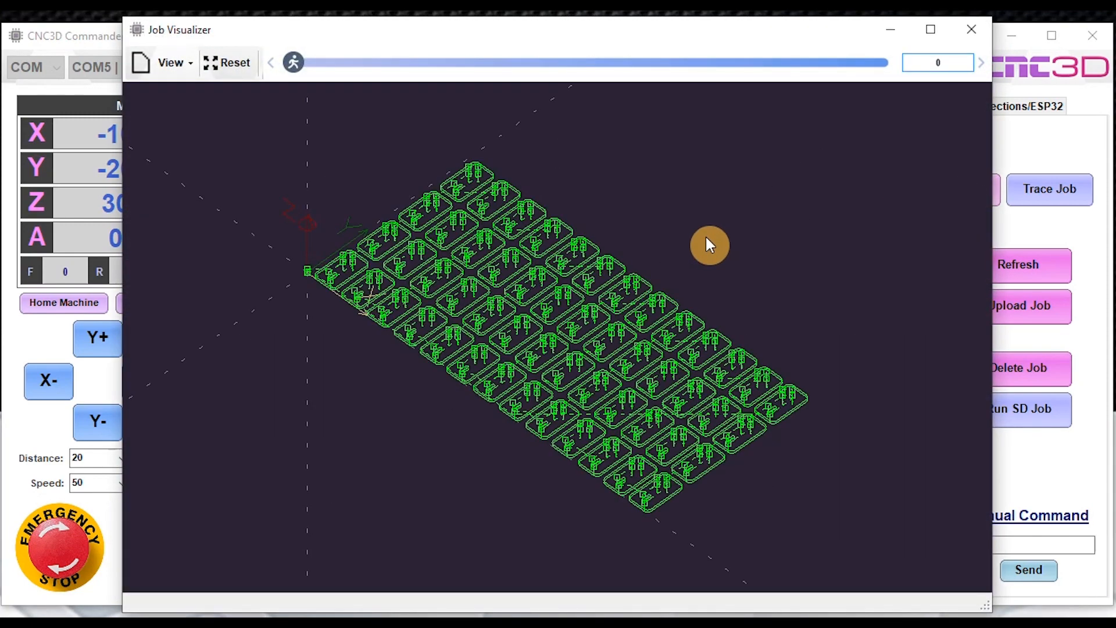
scroll(555, 314, up, 4)
scroll(552, 311, down, 4)
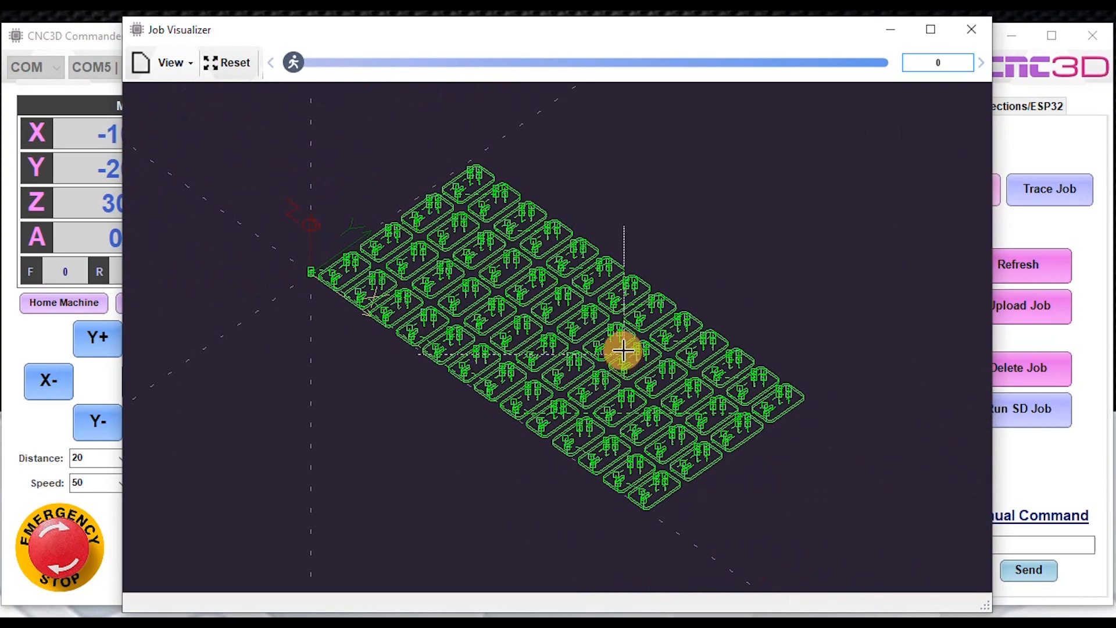
scroll(616, 349, up, 3)
scroll(523, 297, down, 3)
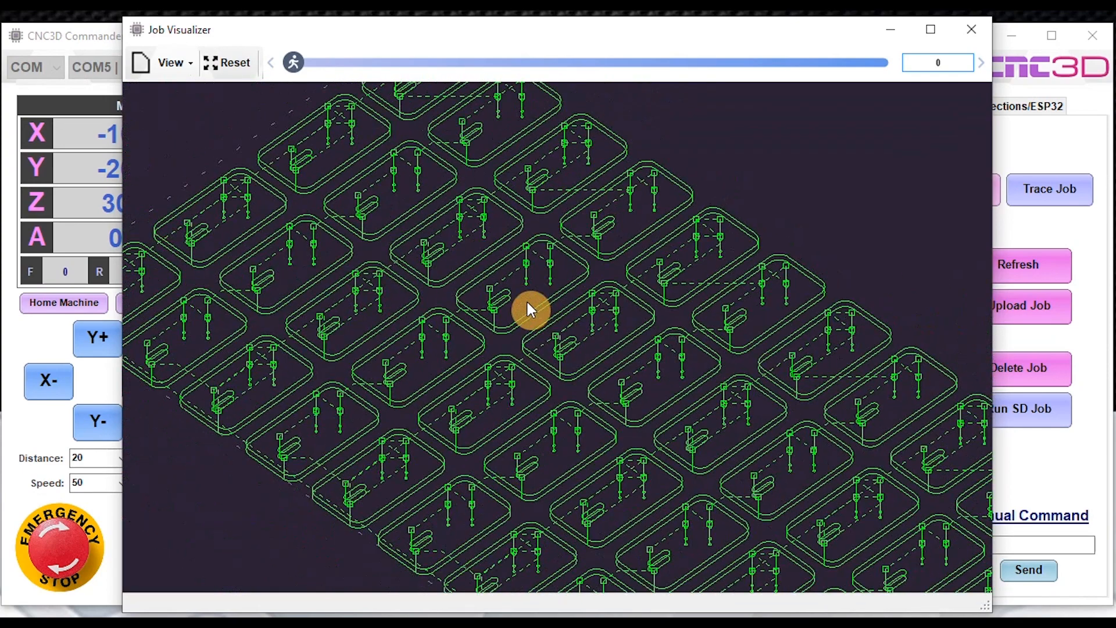
drag(291, 68, 680, 75)
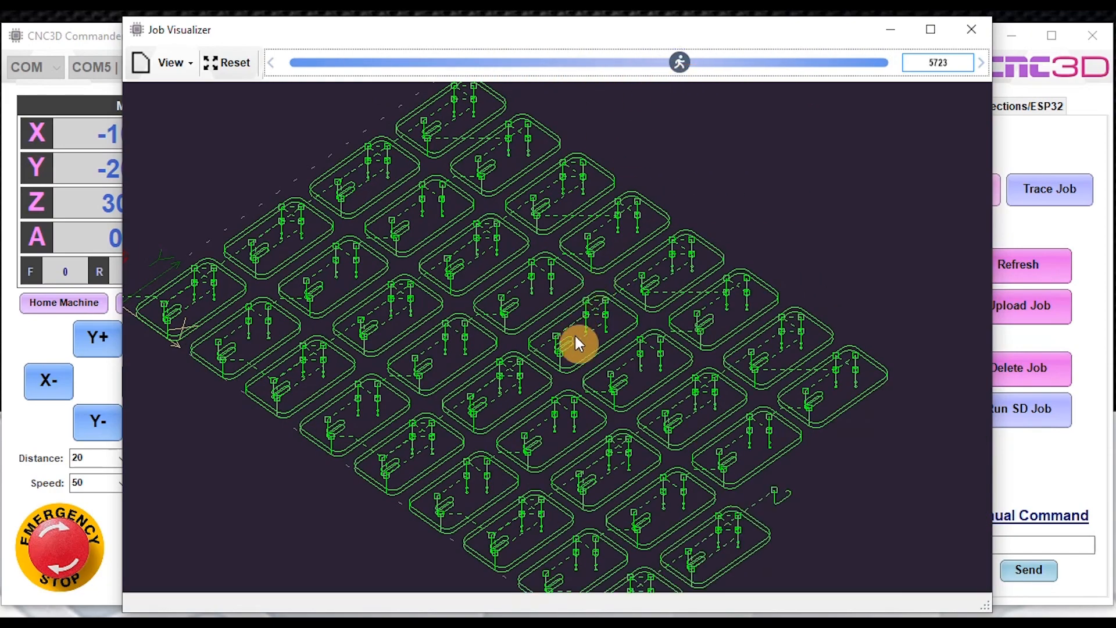
drag(561, 408, 564, 368)
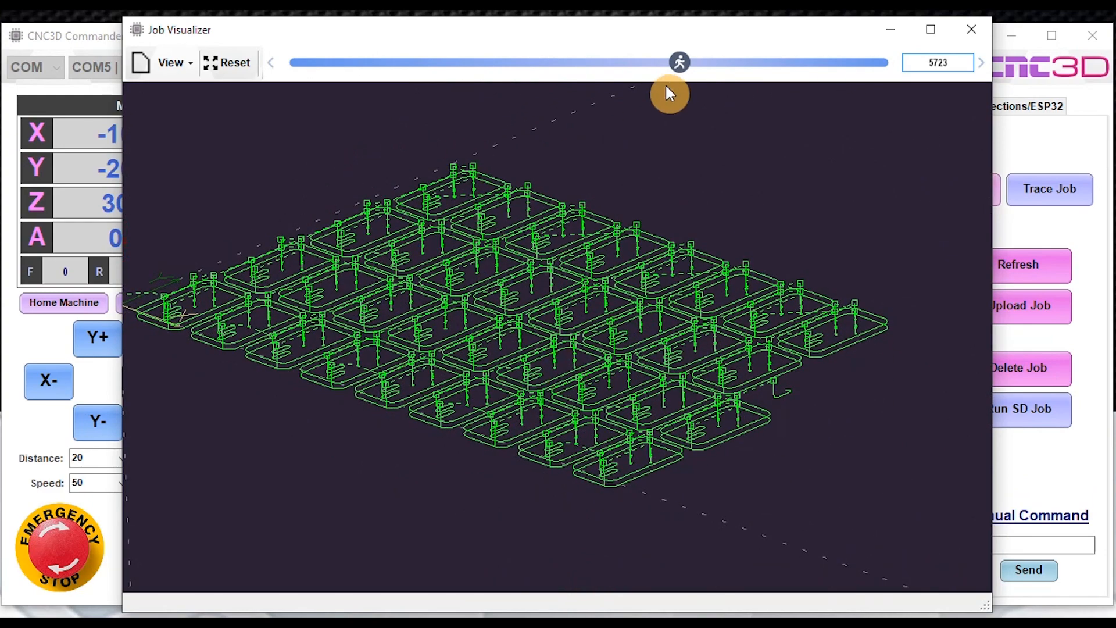
mouse_move(687, 60)
mouse_down()
mouse_move(412, 61)
mouse_move(807, 58)
mouse_move(758, 79)
mouse_move(419, 82)
mouse_move(749, 85)
mouse_move(847, 67)
mouse_up()
click(972, 30)
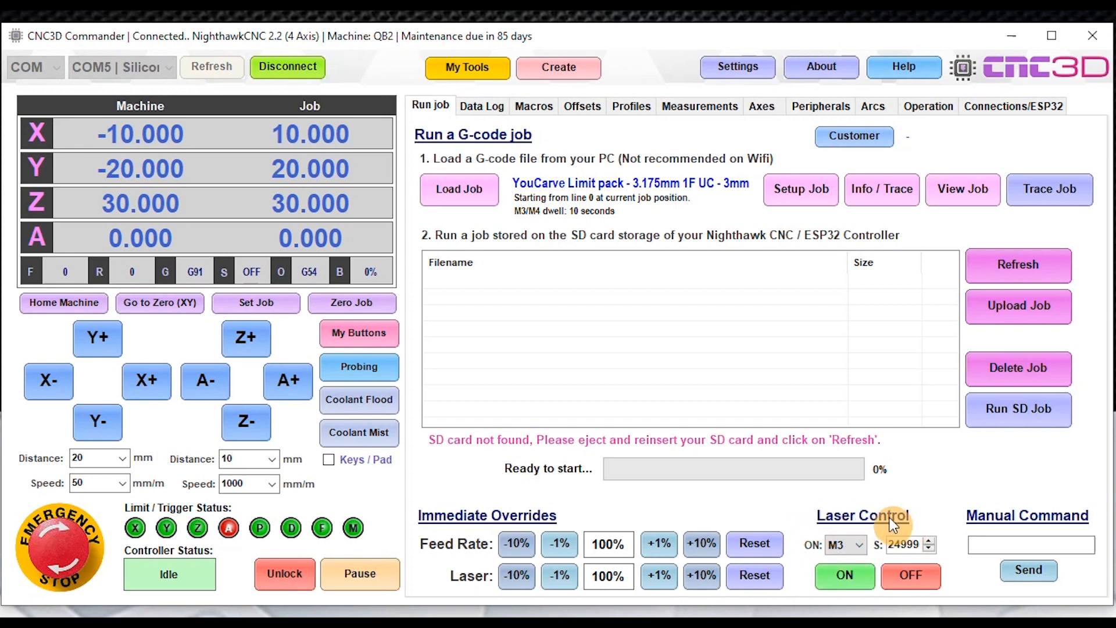
Look at the M3 and M4 options for laser control without changing the choice, and at the manual command entry.
click(842, 546)
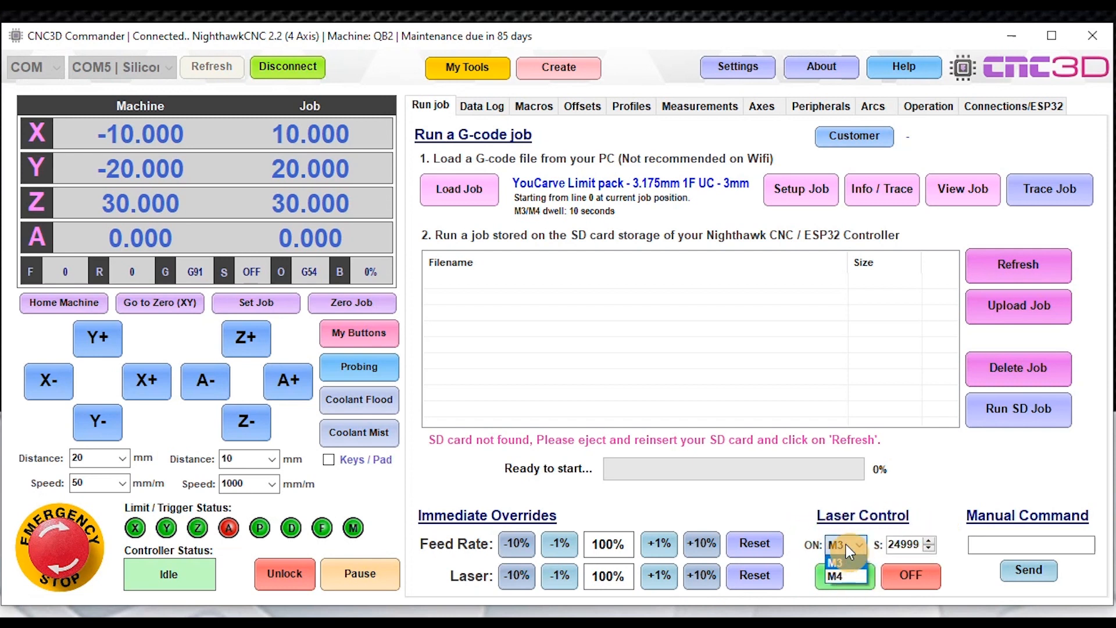
click(846, 544)
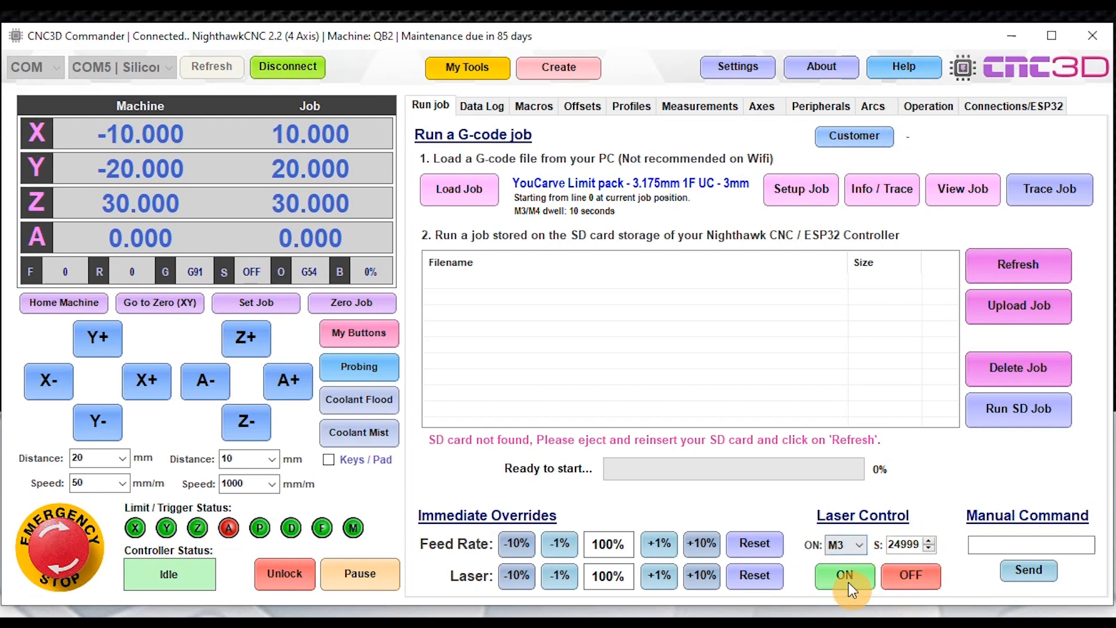
click(995, 545)
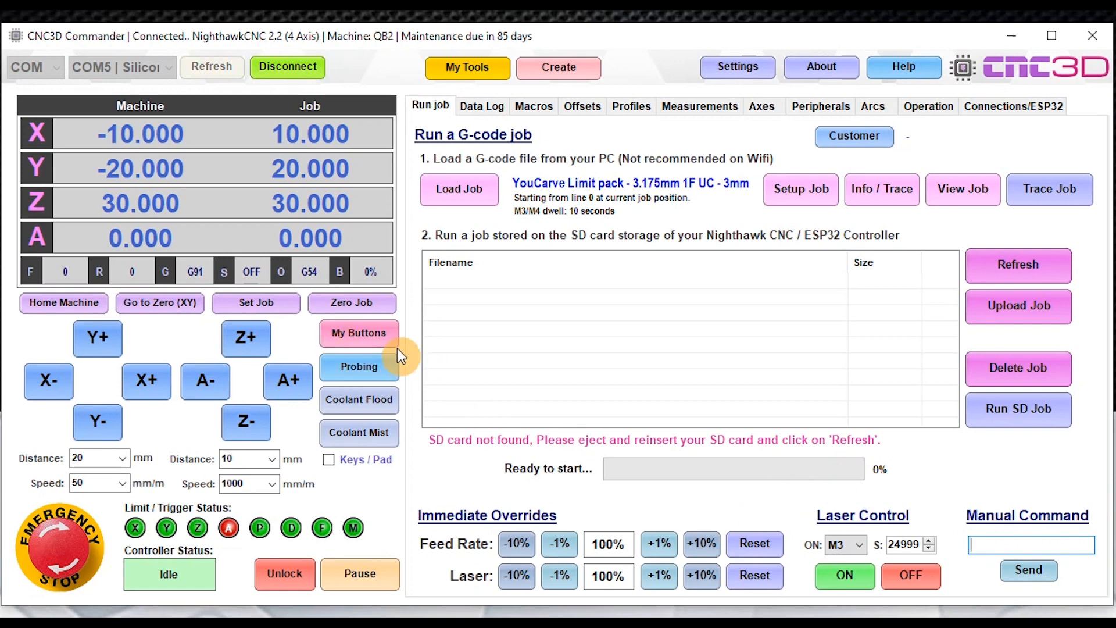
Assign the first empty custom button under Go to Home the text "Go to G30" and the command G30.
click(356, 334)
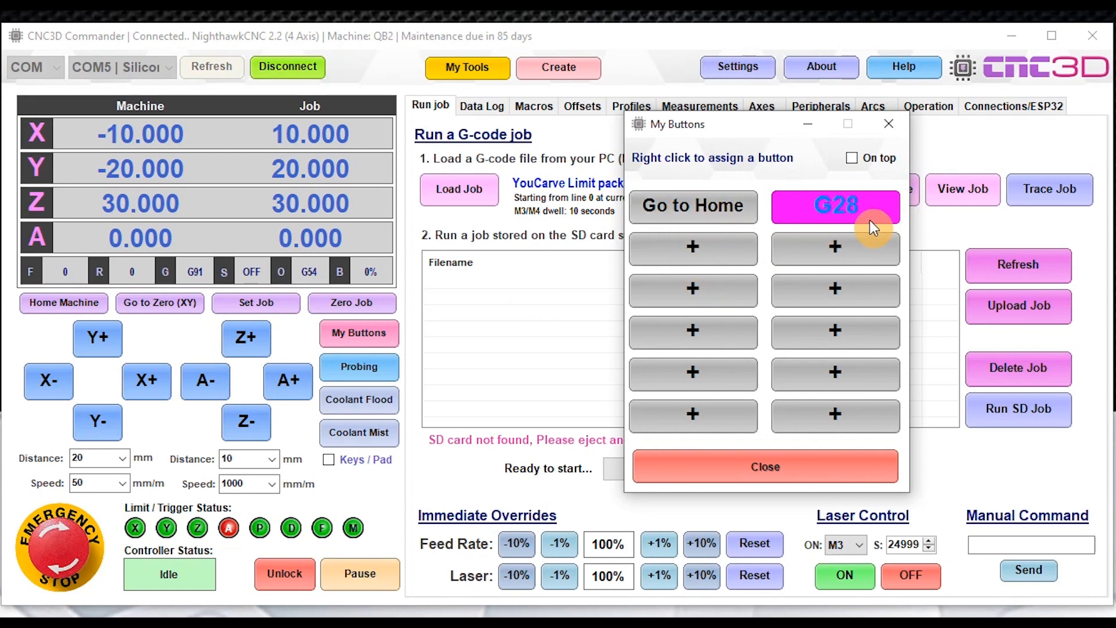
right_click(690, 251)
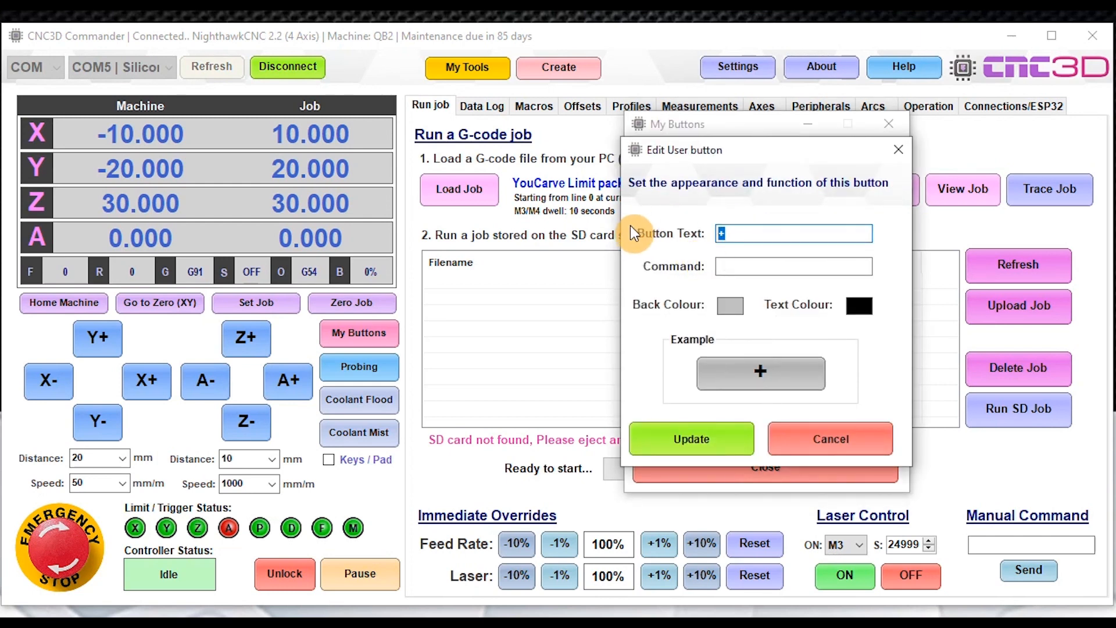
text(G30)
key(BackSpace)
key(BackSpace)
key(BackSpace)
text(Go to G30)
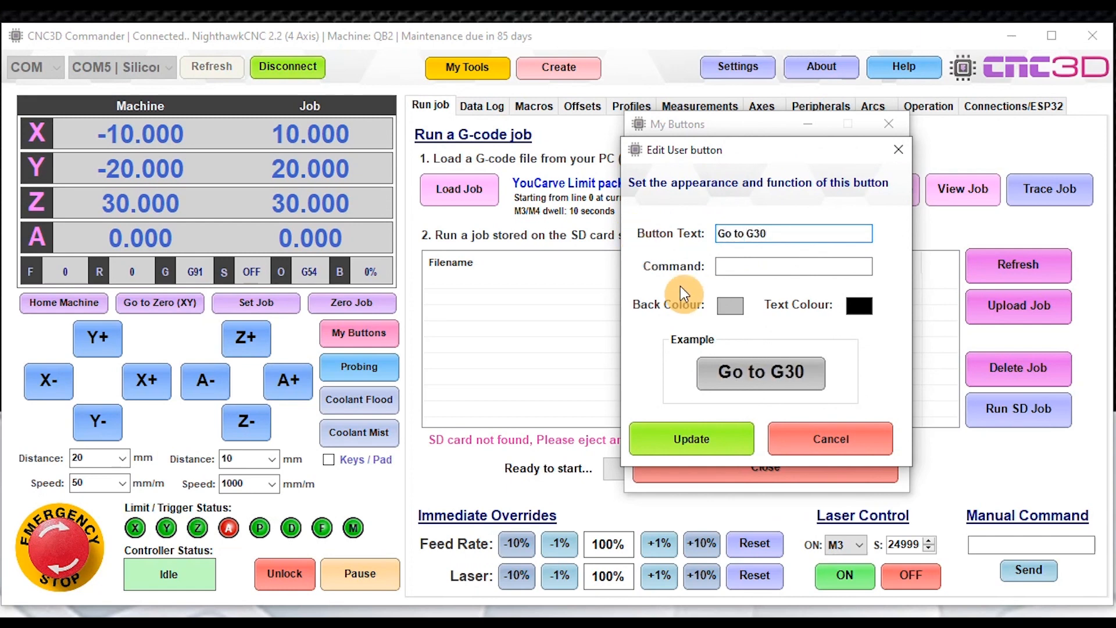
click(752, 268)
text(G)
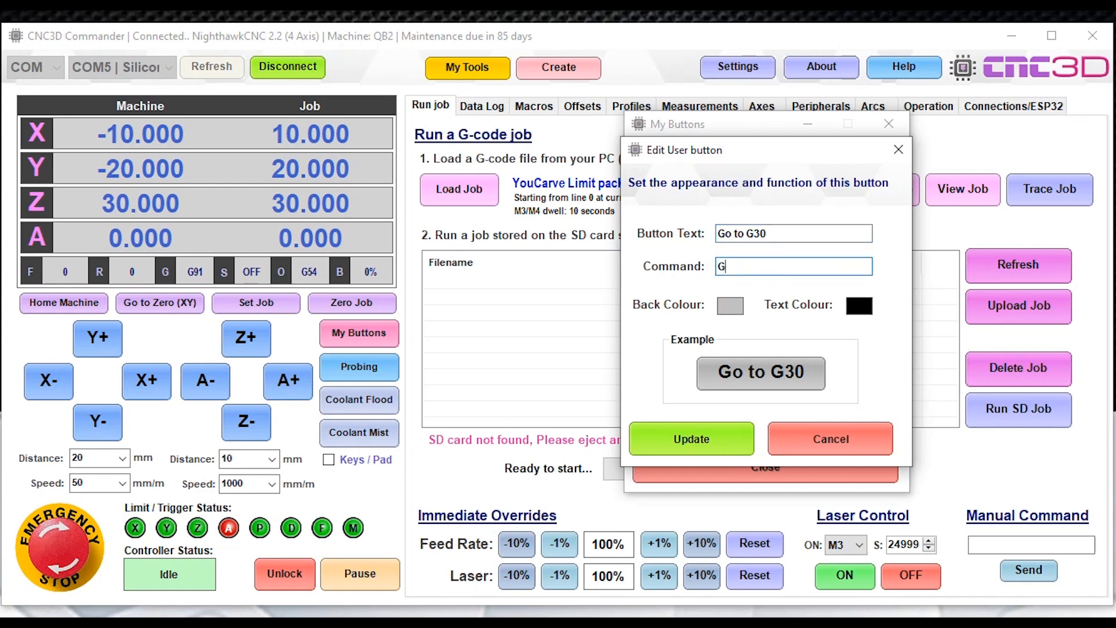
text(30)
Give the "Go to G30" button a bright pink background colour, save it and close the custom buttons window.
click(734, 309)
click(634, 162)
click(494, 336)
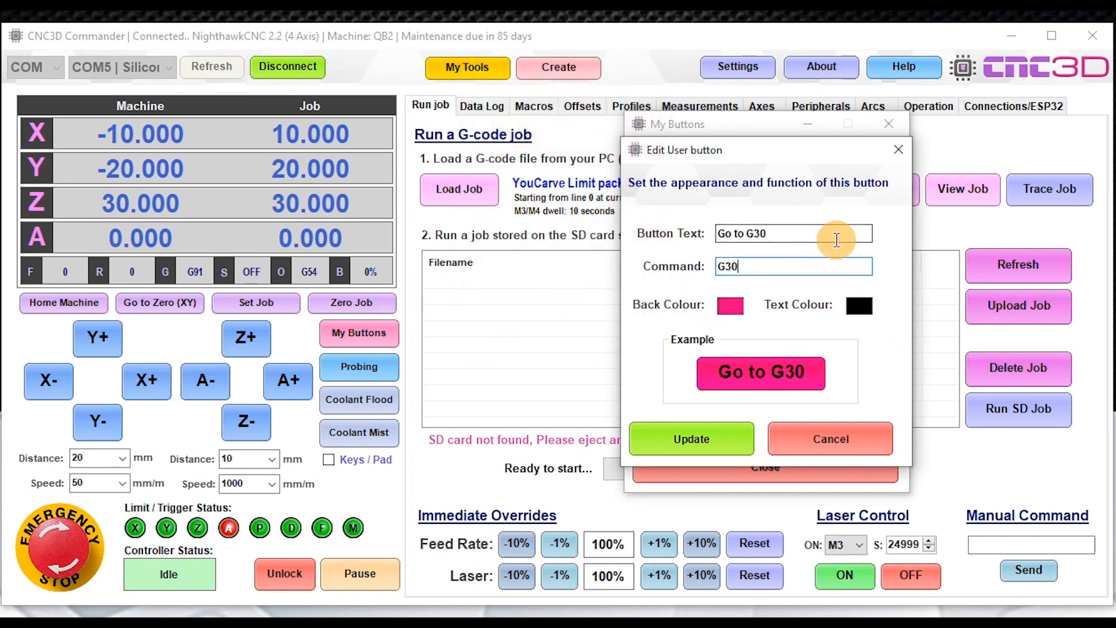
click(696, 441)
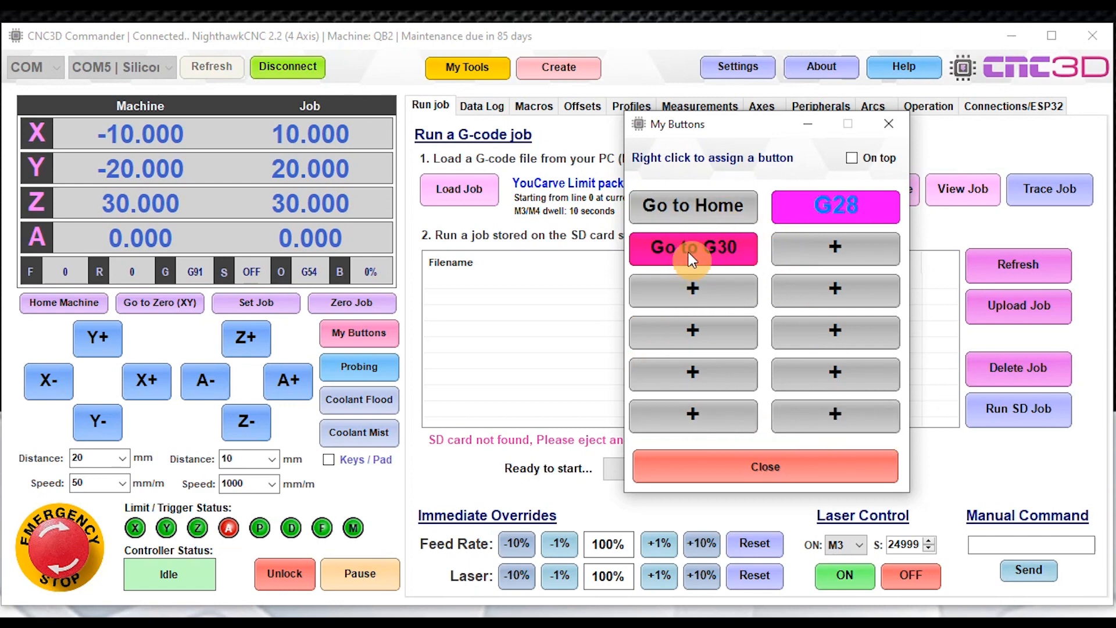
click(736, 472)
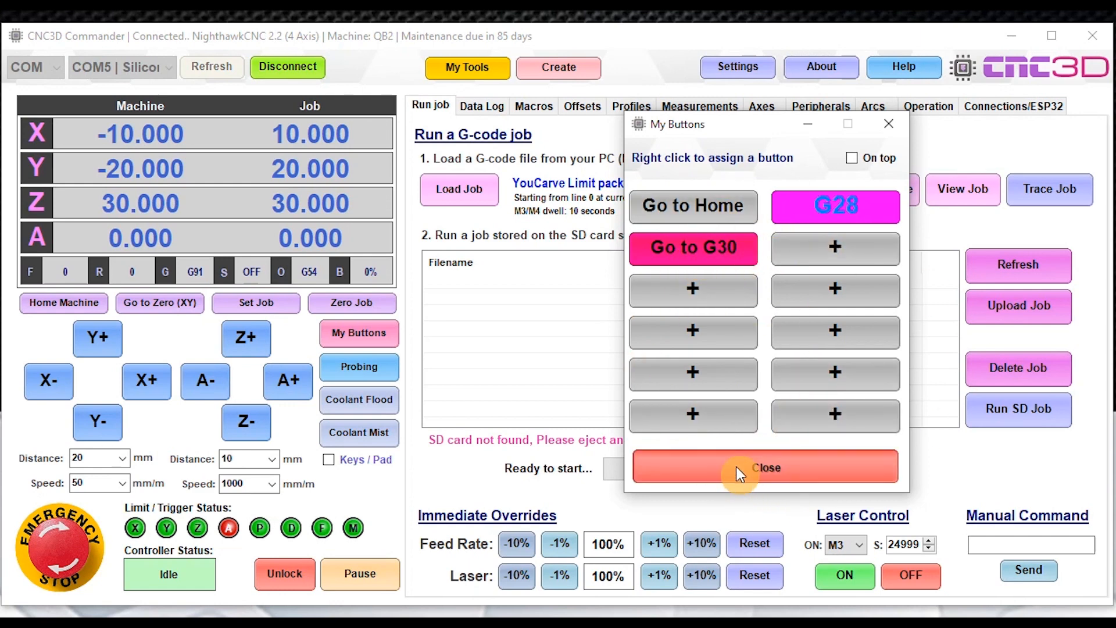
Review the Probing Wizard's Z axis, Corner, Circle and Angle cycles and its probing settings, and close the wizard.
click(347, 367)
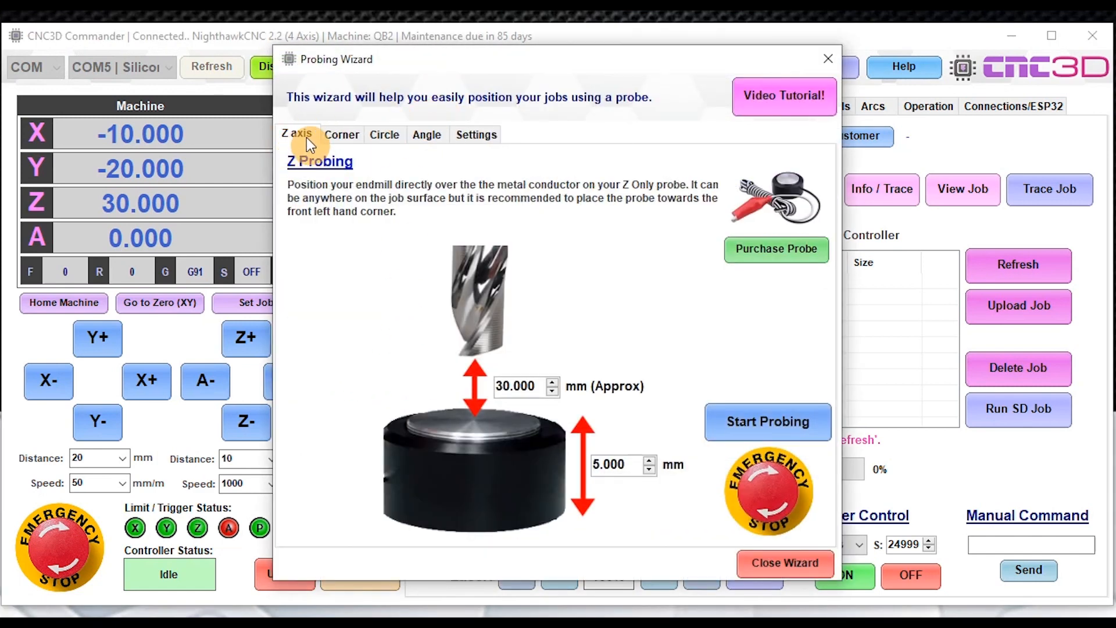
click(342, 138)
click(387, 139)
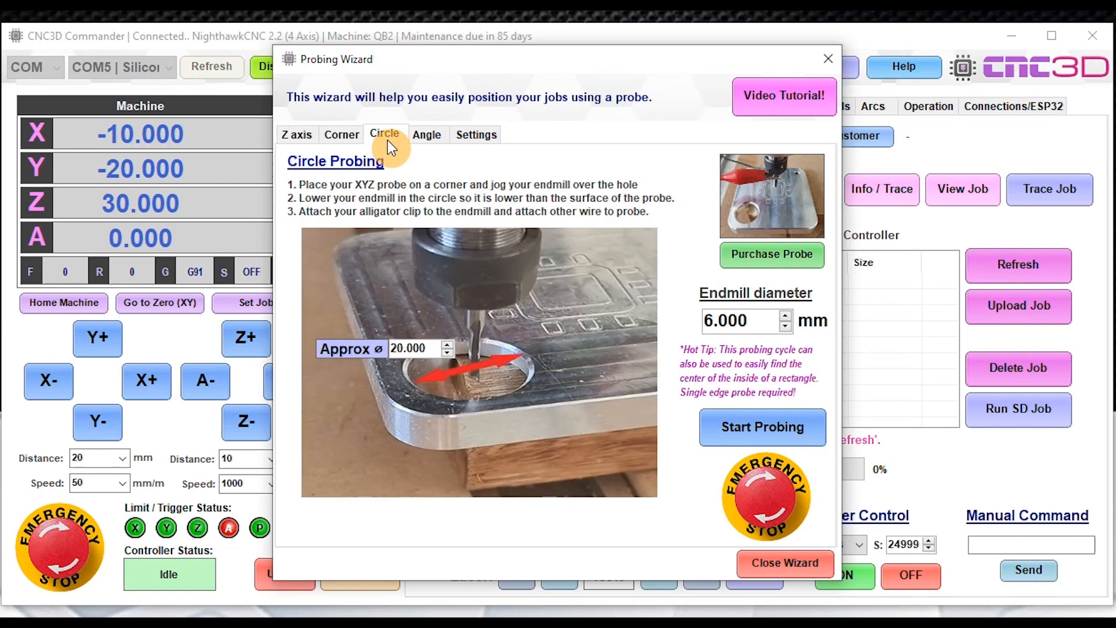
click(439, 138)
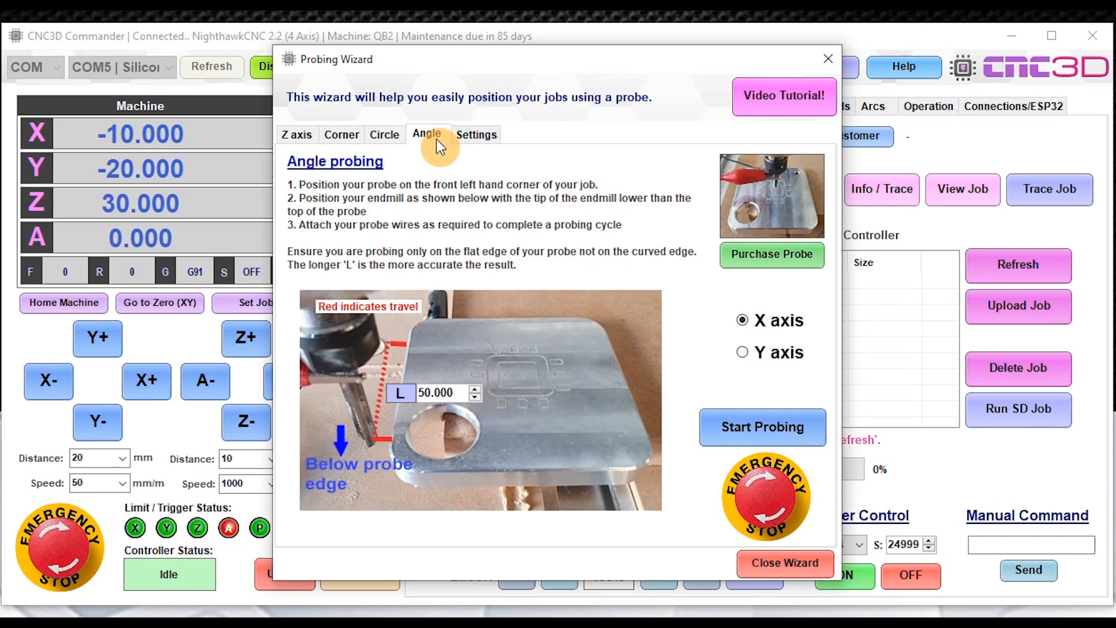
click(478, 136)
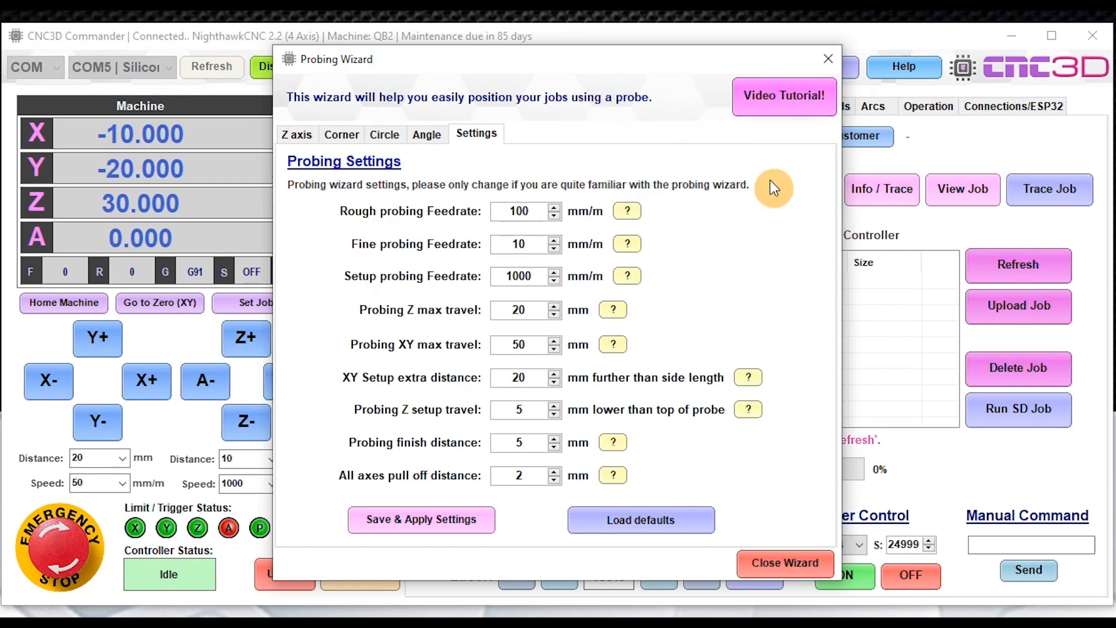
click(788, 561)
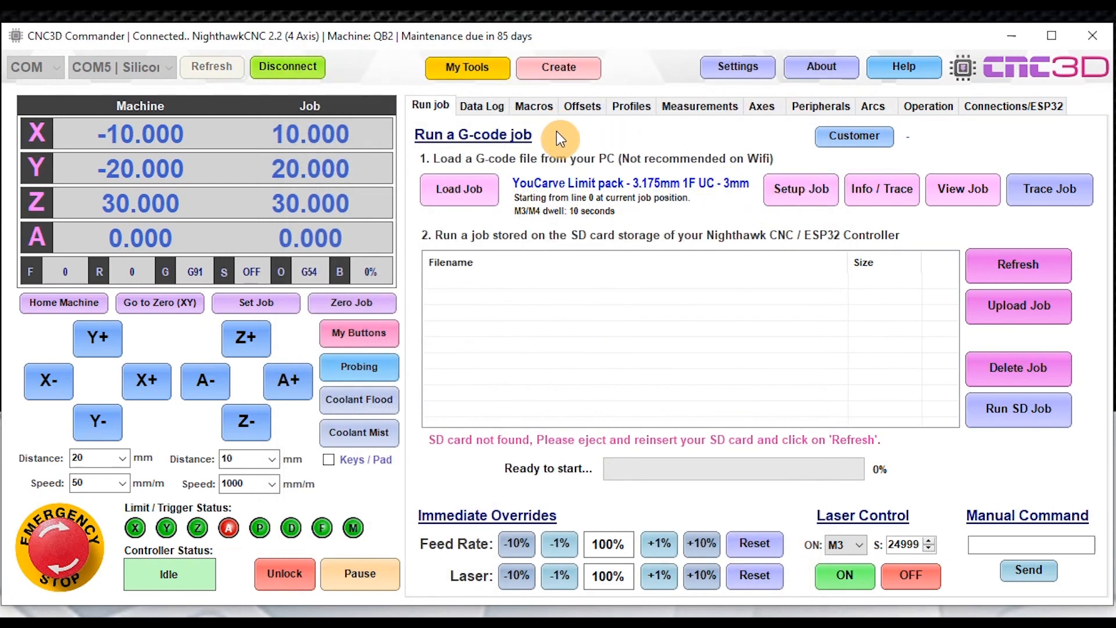
Examine the Data Log, including the logged G91 G10 command line and its status.
click(474, 105)
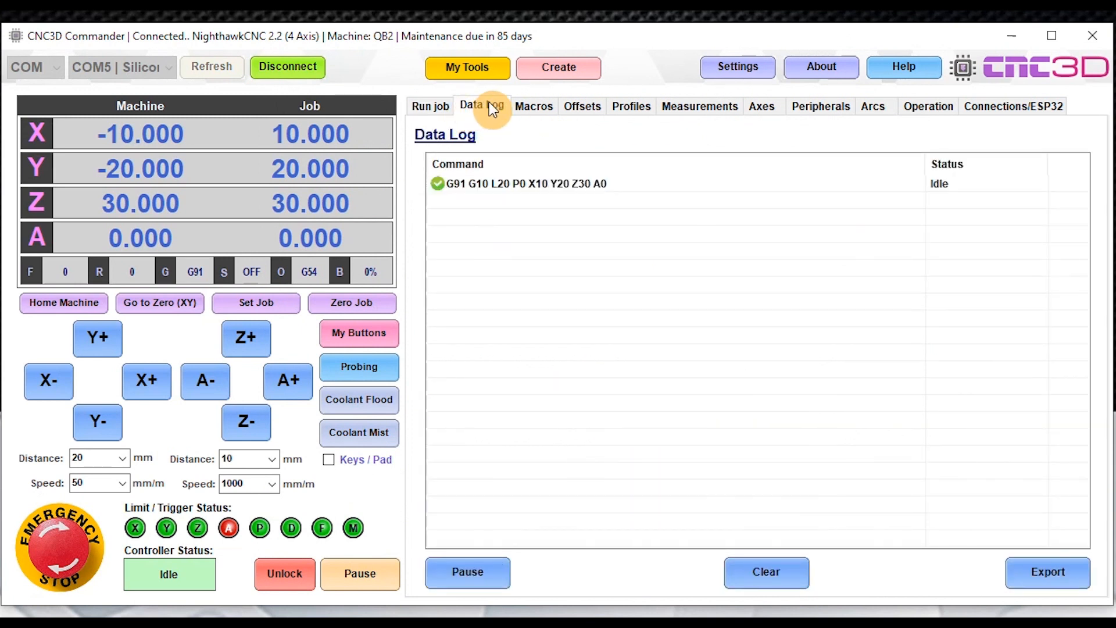
click(541, 185)
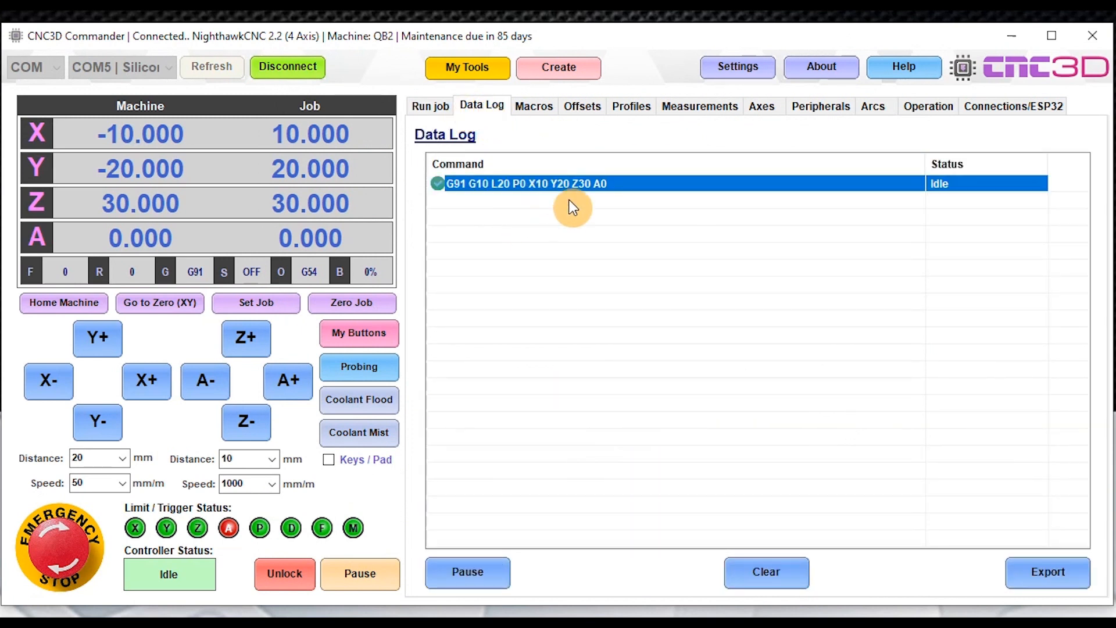
click(567, 239)
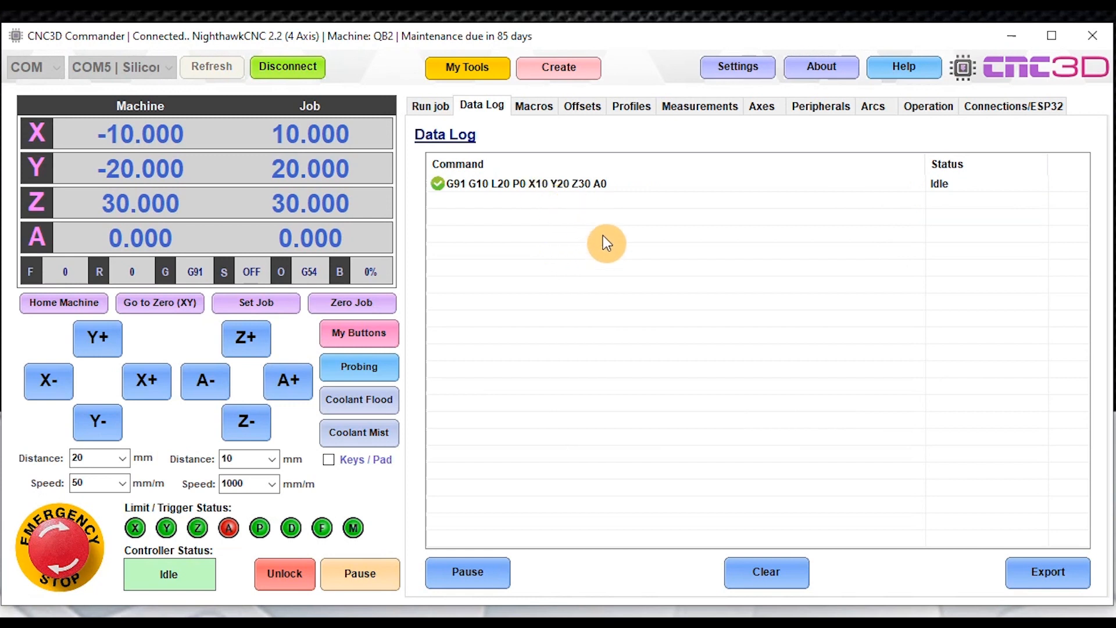
mouse_move(437, 184)
mouse_move(493, 191)
Inspect the commands stored in the "test" macro, and read the DaveScript scripting help before closing it.
click(535, 110)
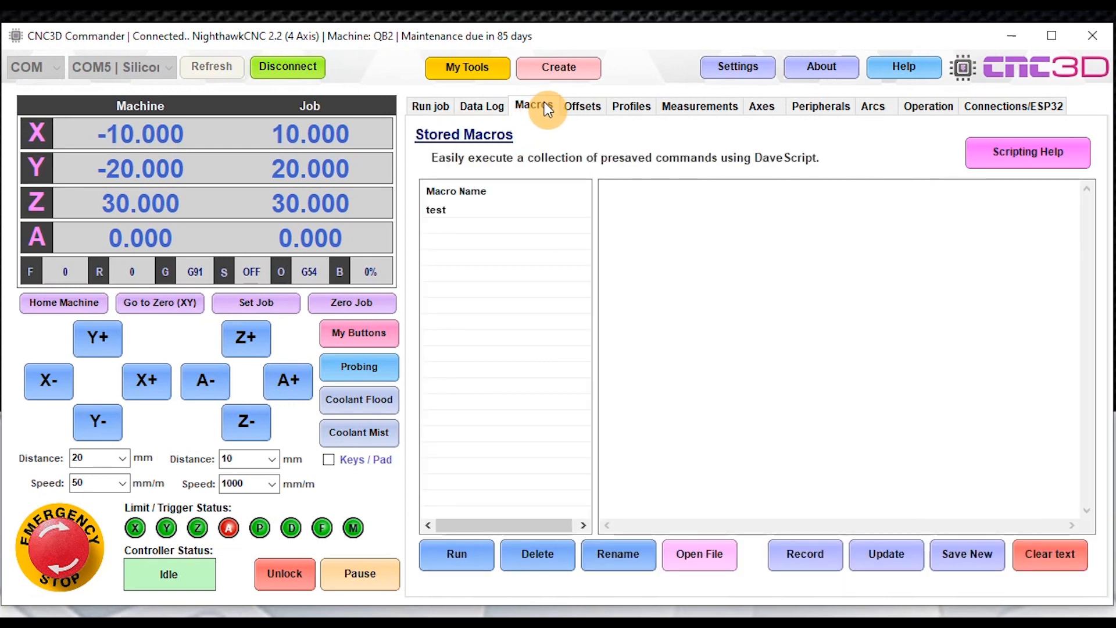
click(453, 211)
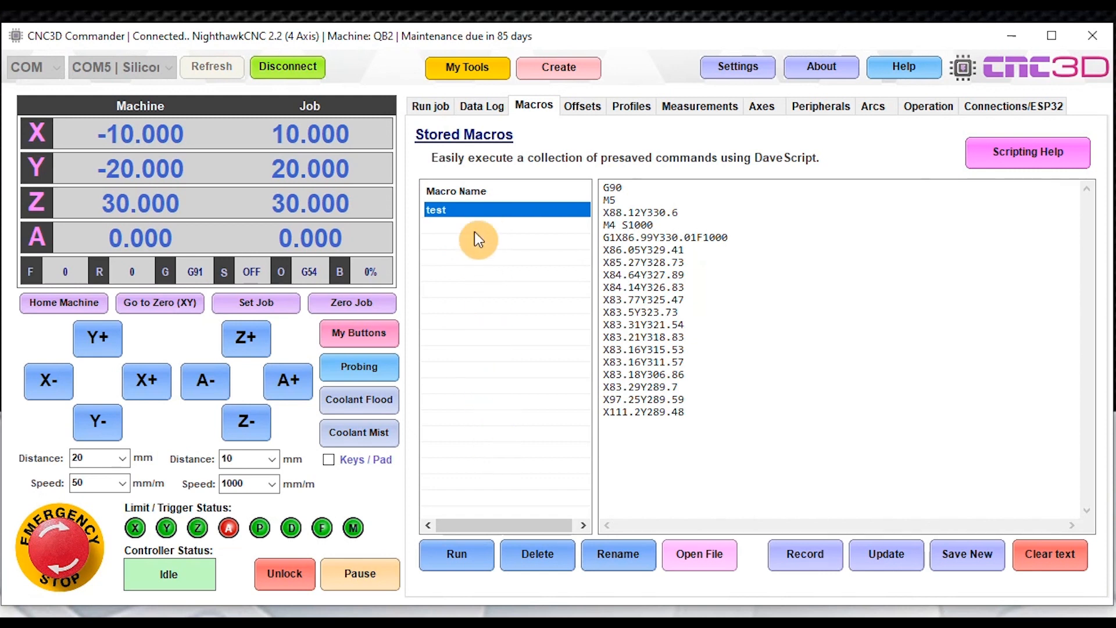
drag(722, 429, 592, 189)
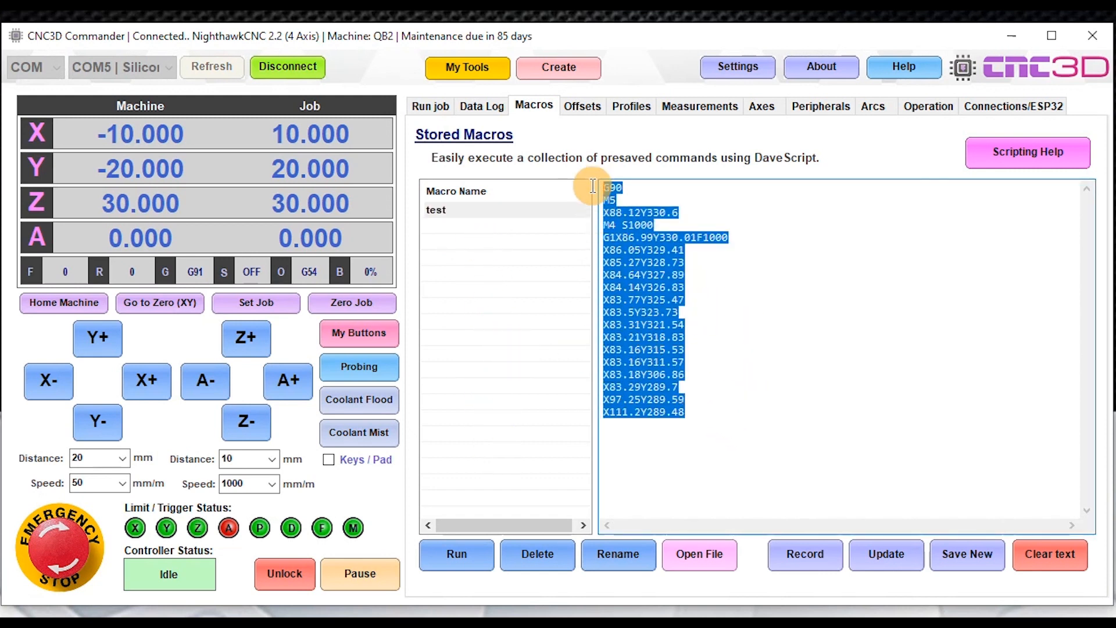
click(808, 298)
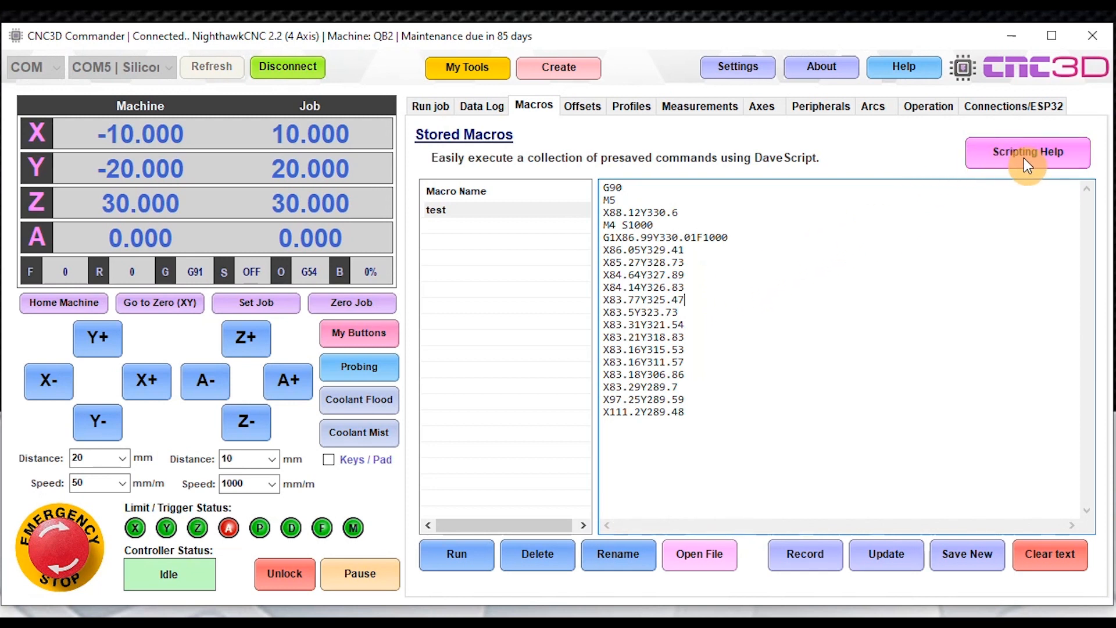
click(1007, 158)
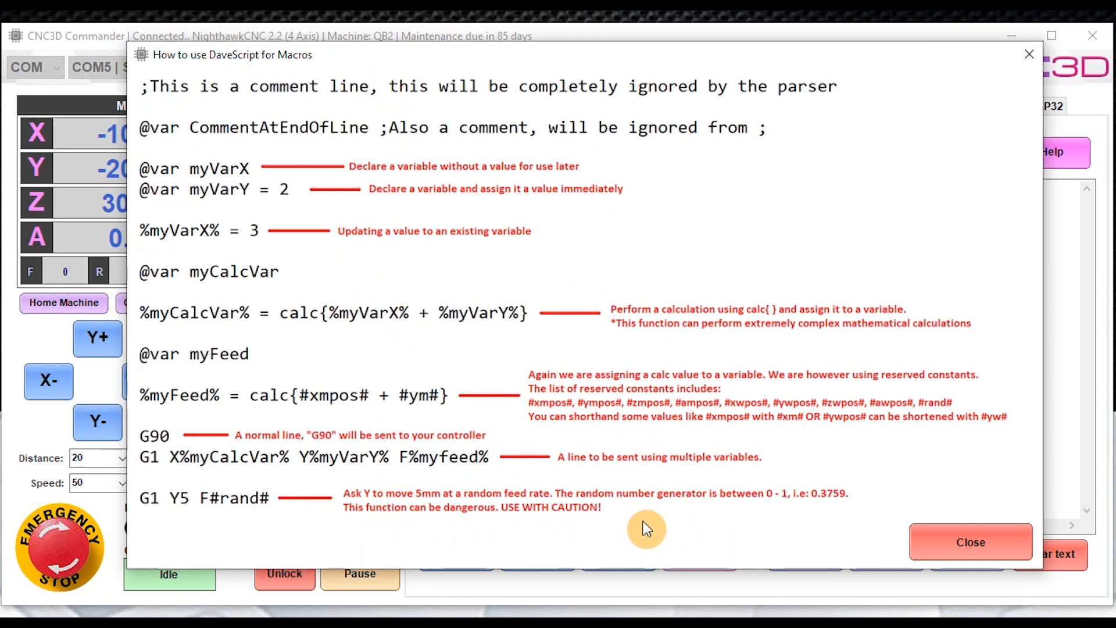
click(950, 545)
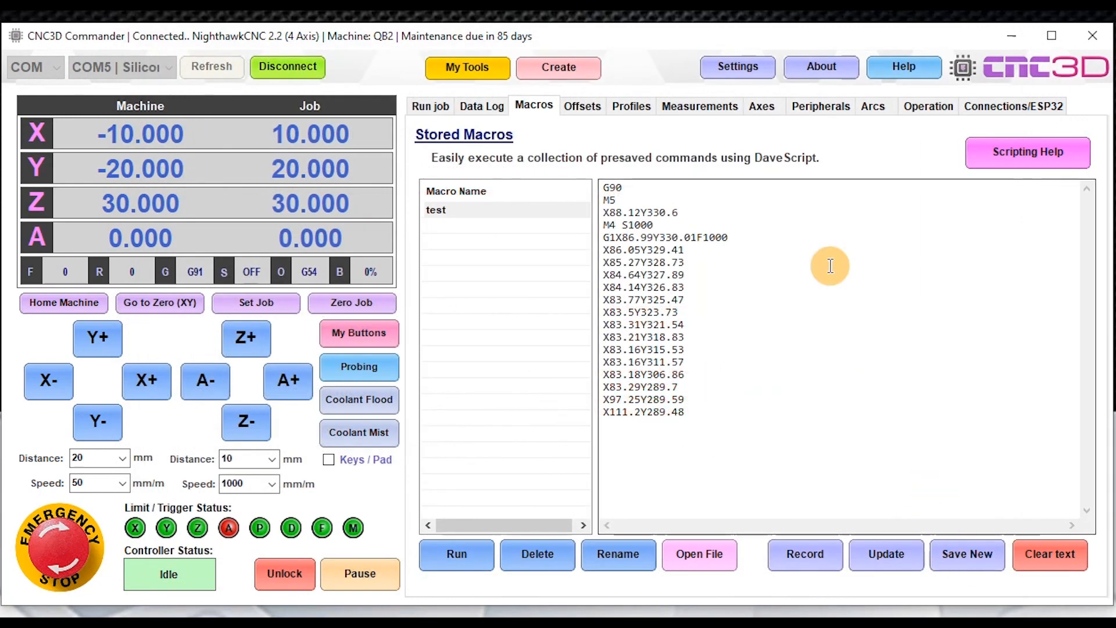
Display the general and special work offsets and refresh their values.
click(581, 107)
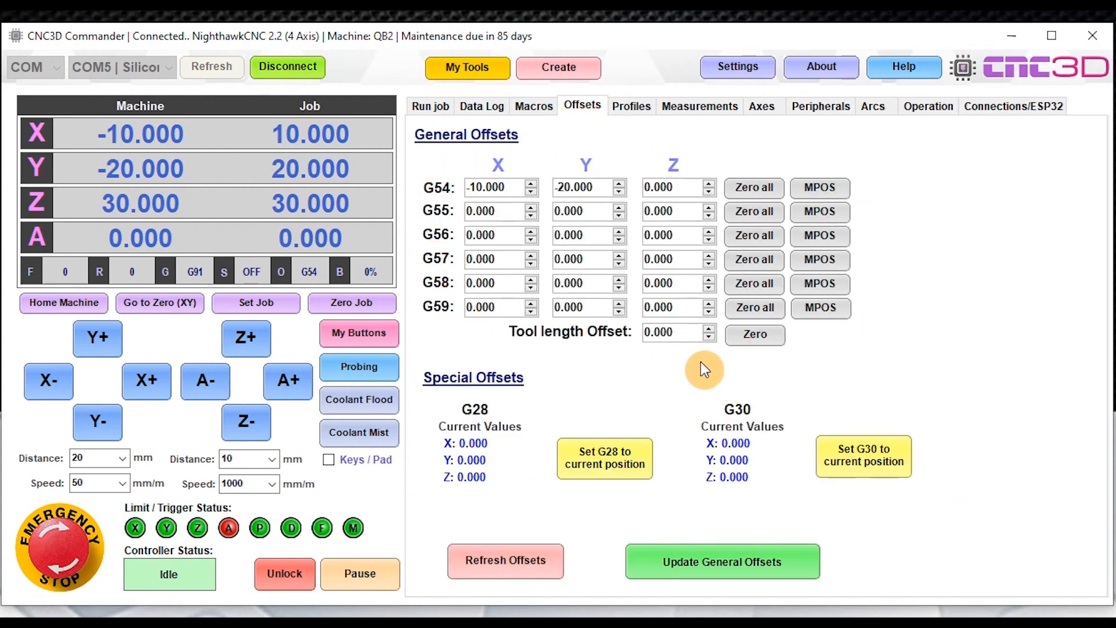
click(518, 564)
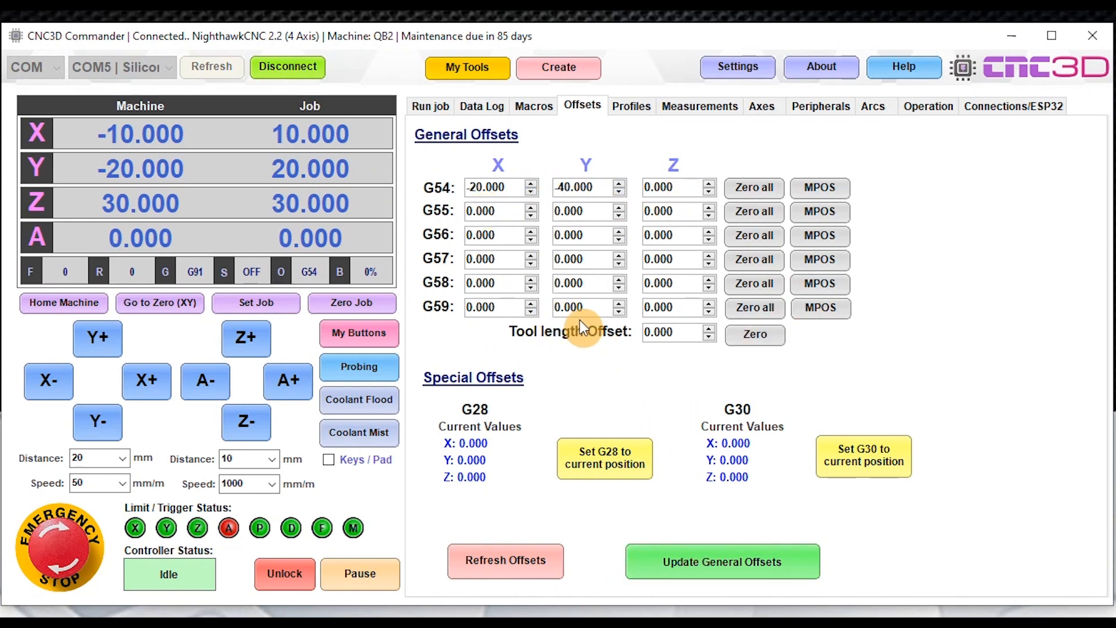
Look through the machine profiles, covering the factory settings entries and the saved "My machine" profile, without applying one.
click(631, 109)
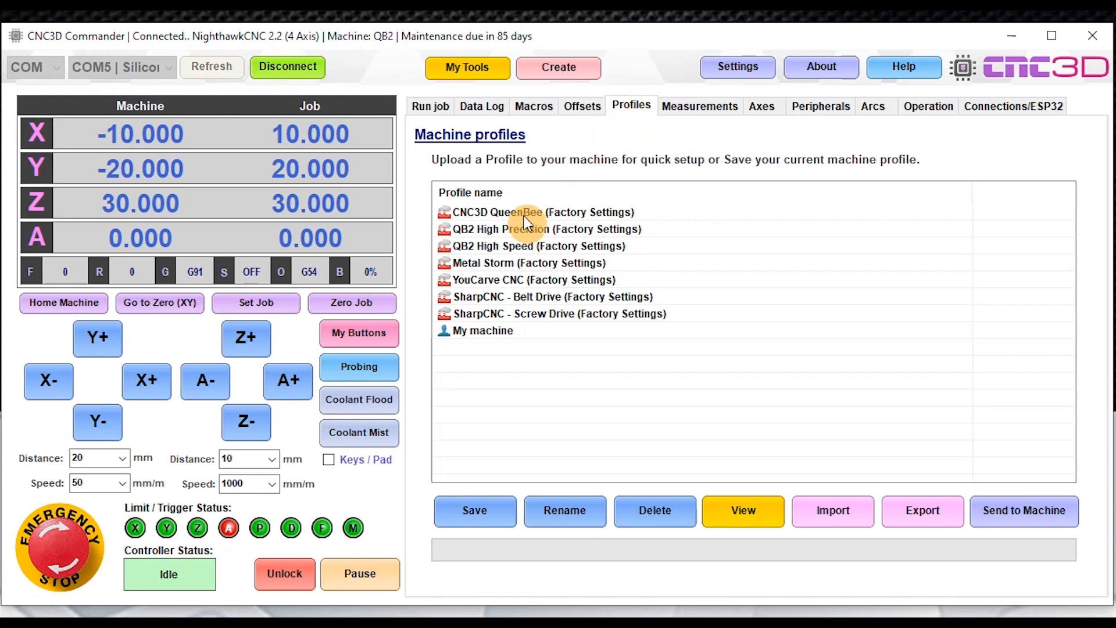
click(526, 314)
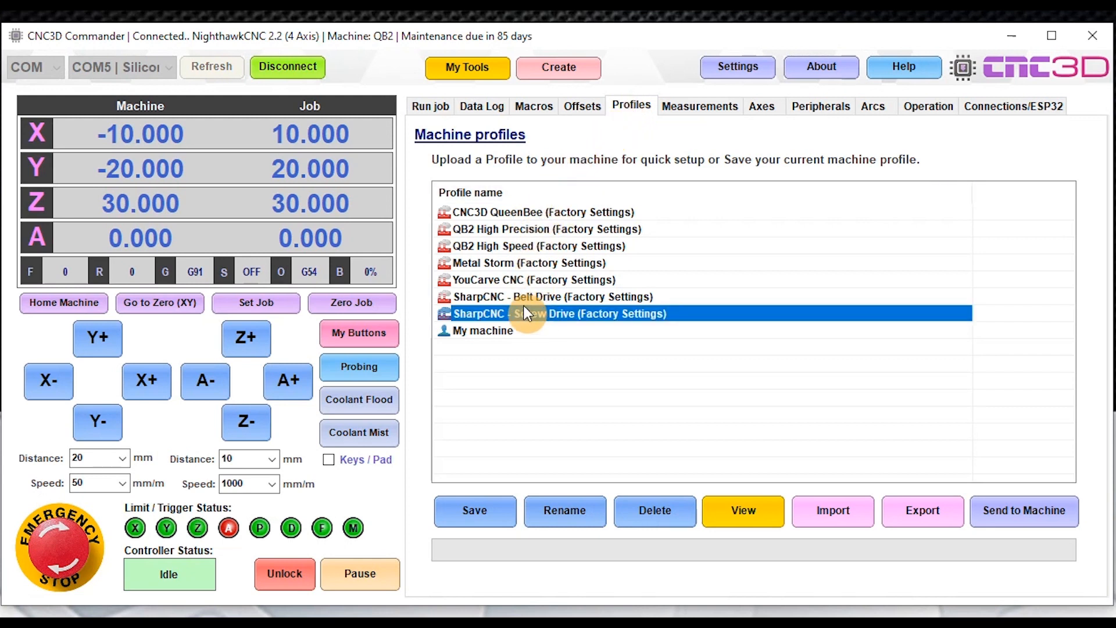
click(525, 296)
click(517, 261)
click(516, 230)
click(515, 210)
click(532, 314)
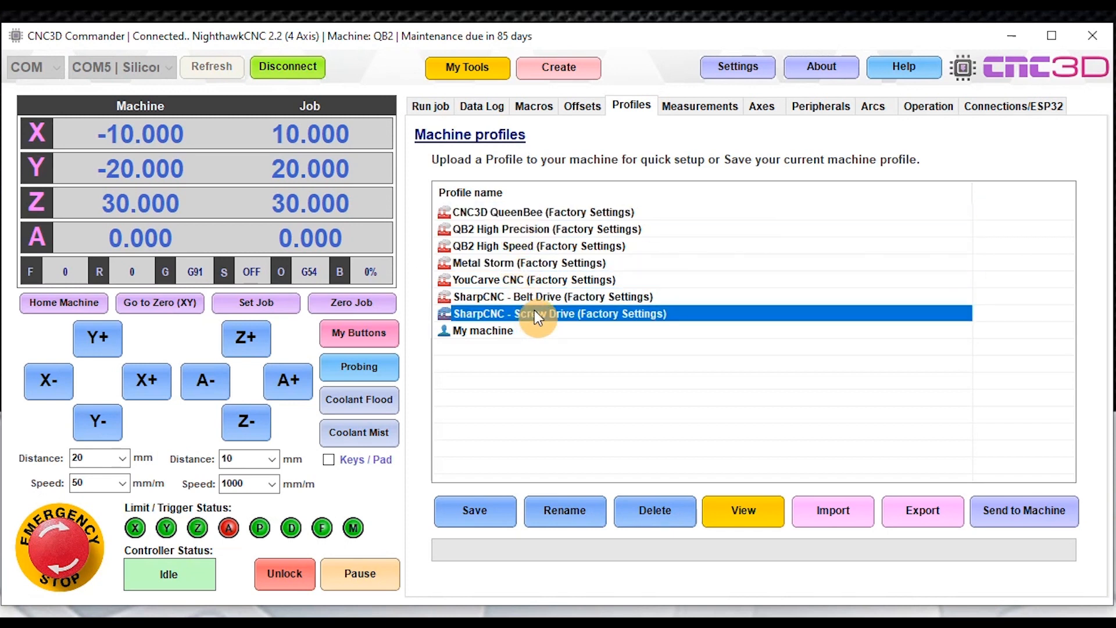
click(477, 332)
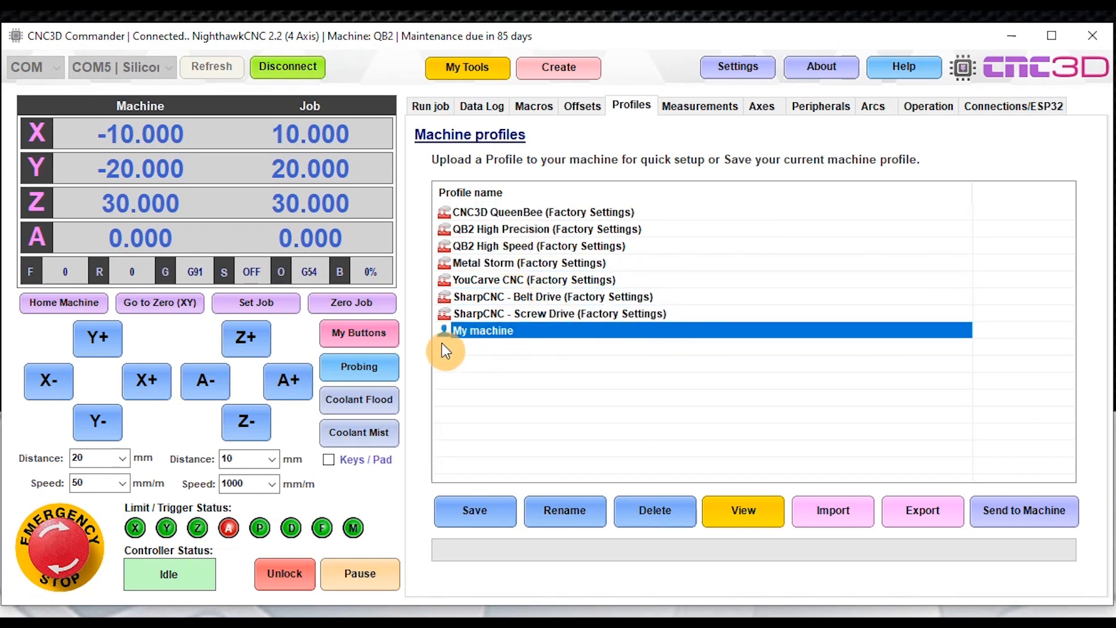
click(541, 404)
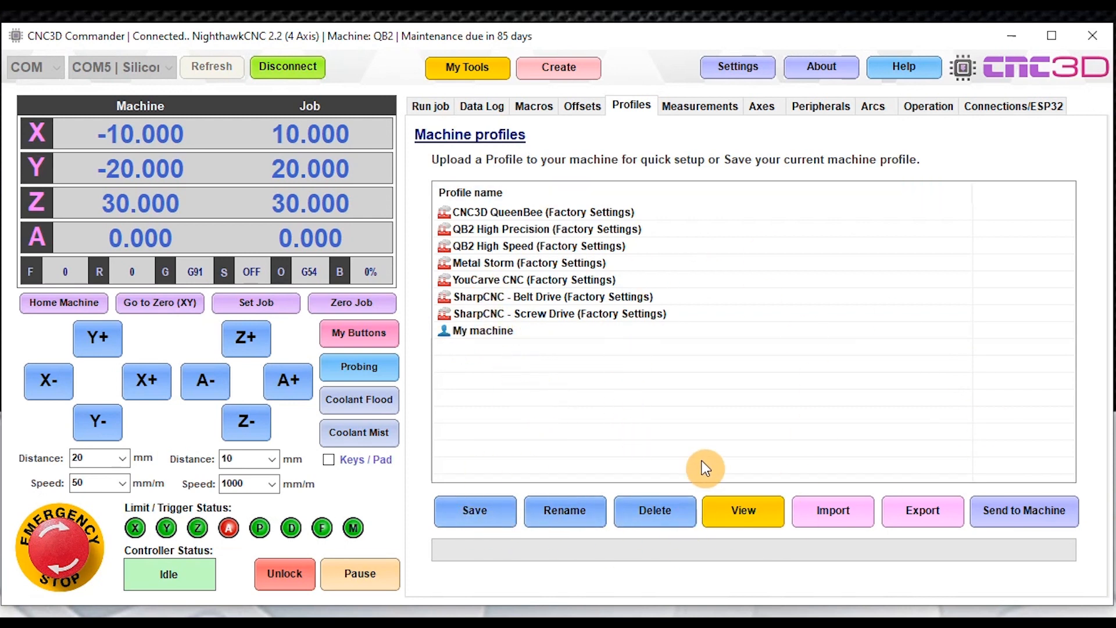
View the steps-per-mm measurement settings, preview the XY and Z motor tuning tools, and close both without running a test.
click(701, 111)
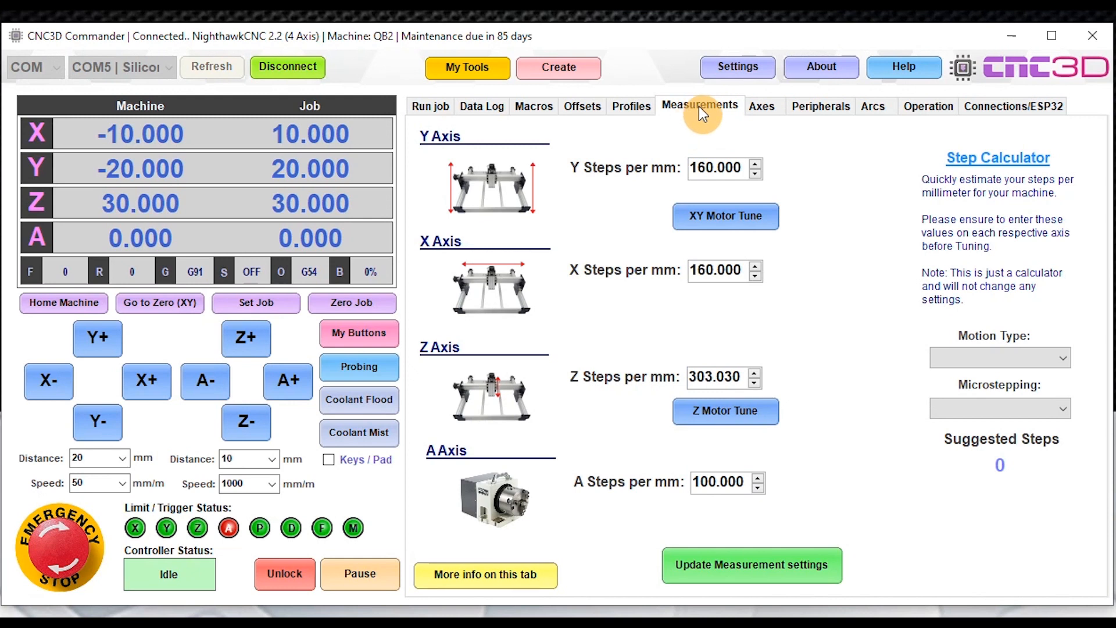
click(726, 214)
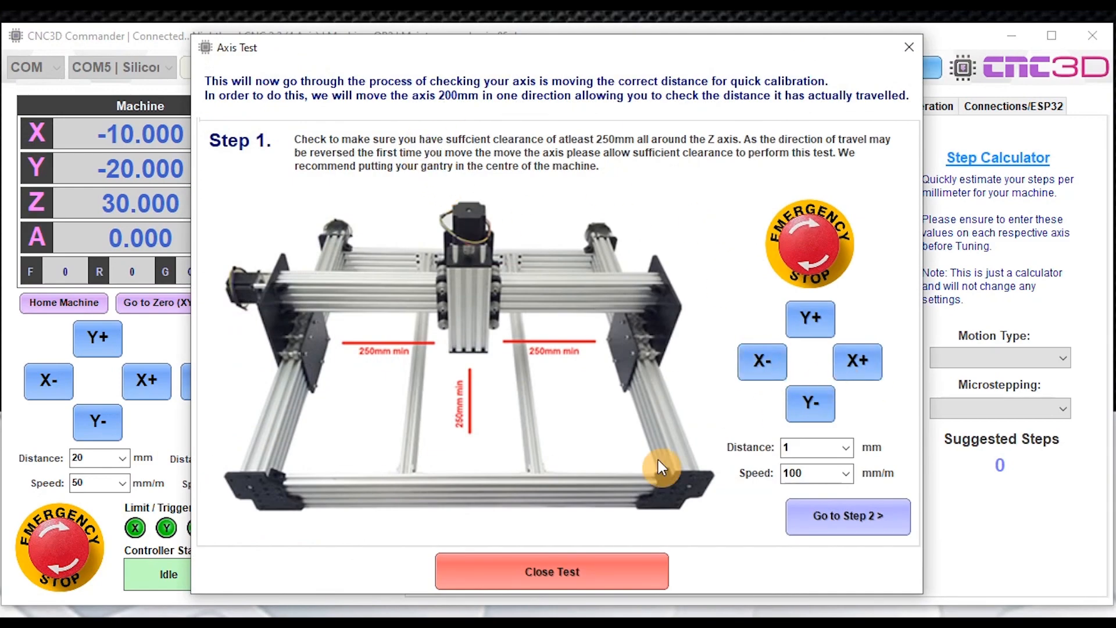
click(814, 514)
click(908, 48)
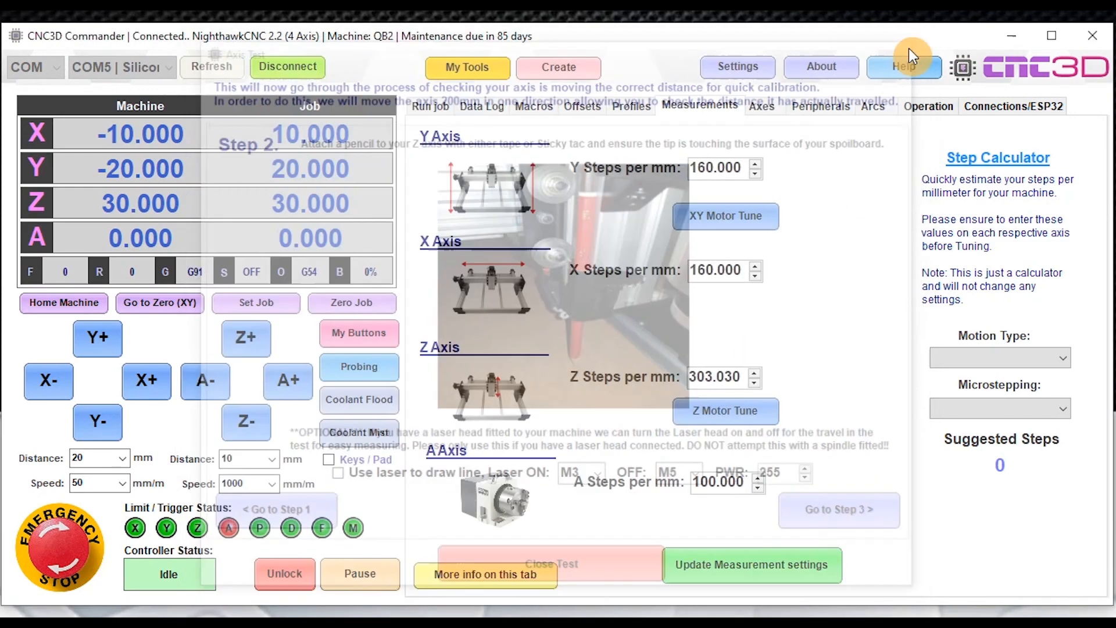
click(692, 414)
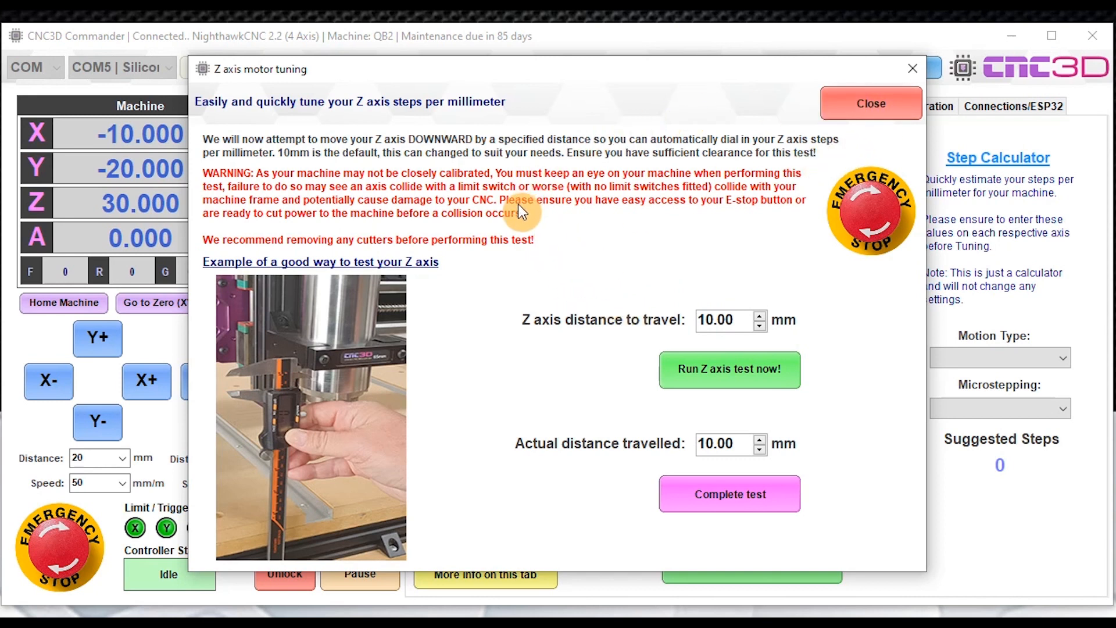
click(867, 104)
Review the axis direction and acceleration settings and the limits and homing settings, including the dual axis homing choices and their explanation.
click(763, 106)
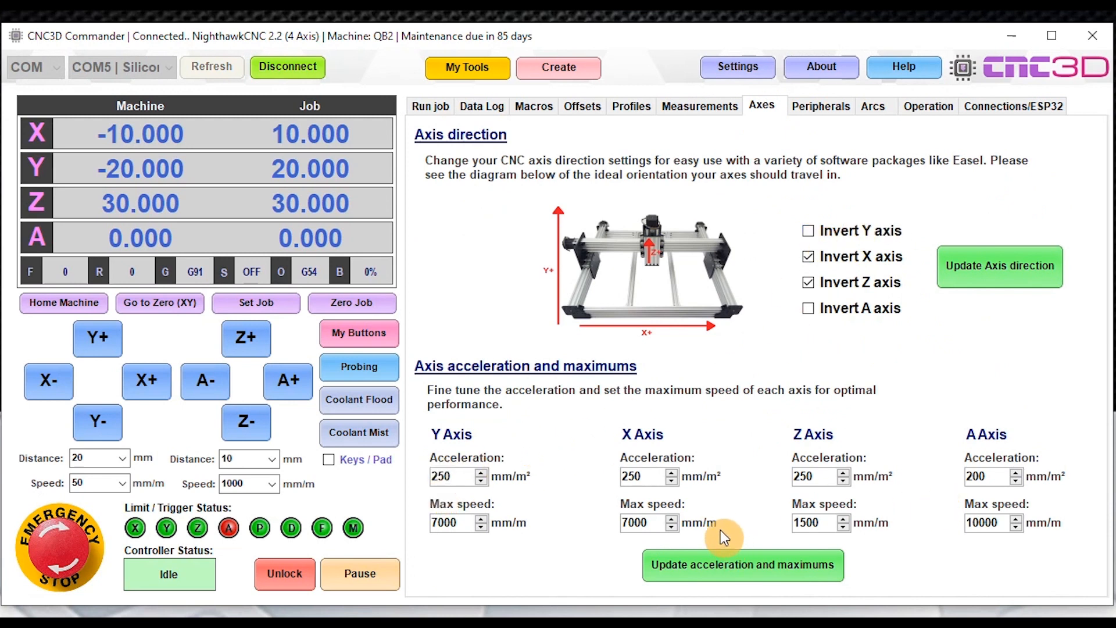
click(819, 108)
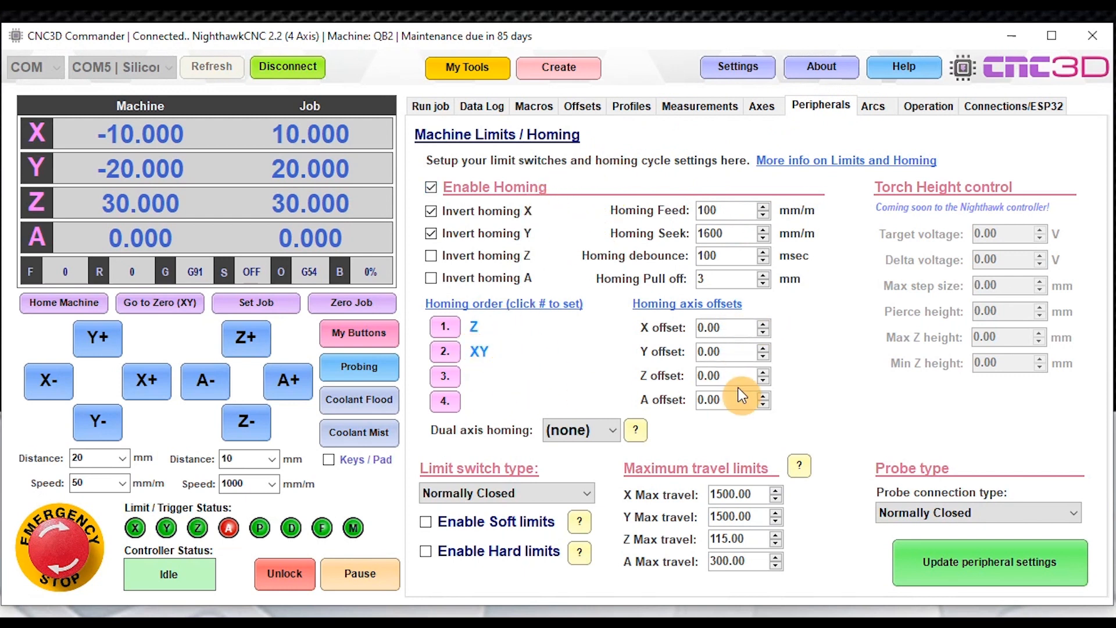
click(581, 433)
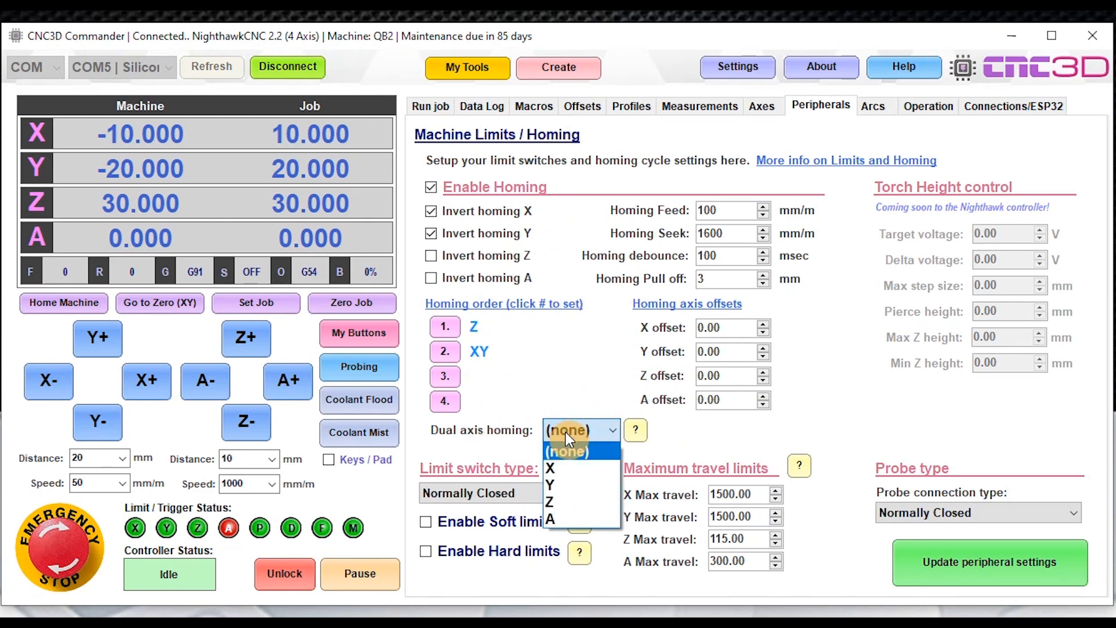
click(698, 439)
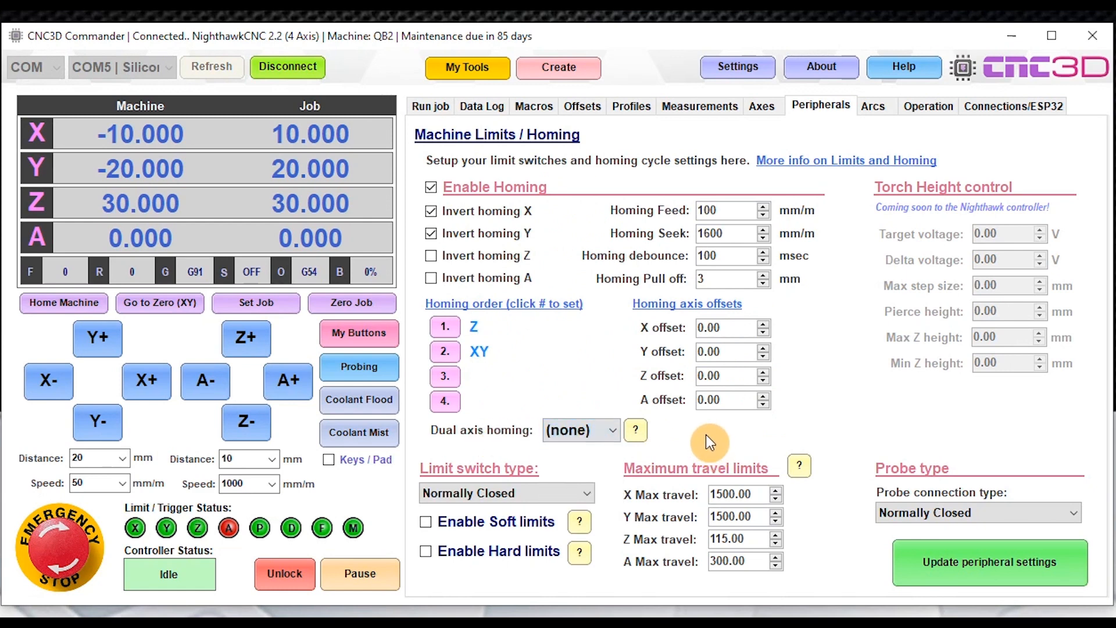
click(637, 432)
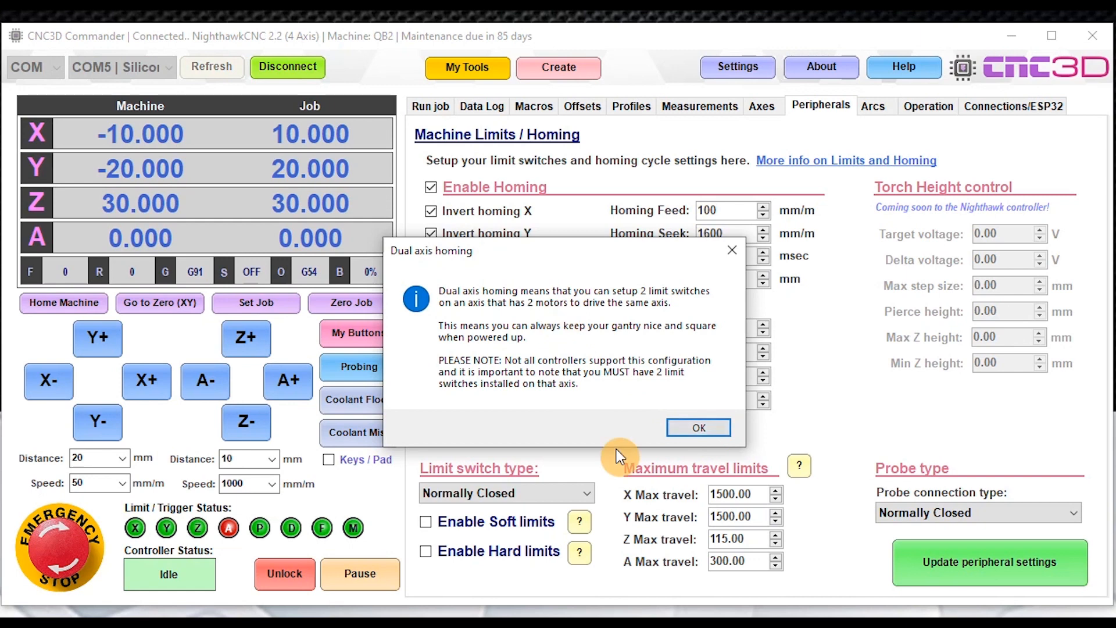
click(698, 426)
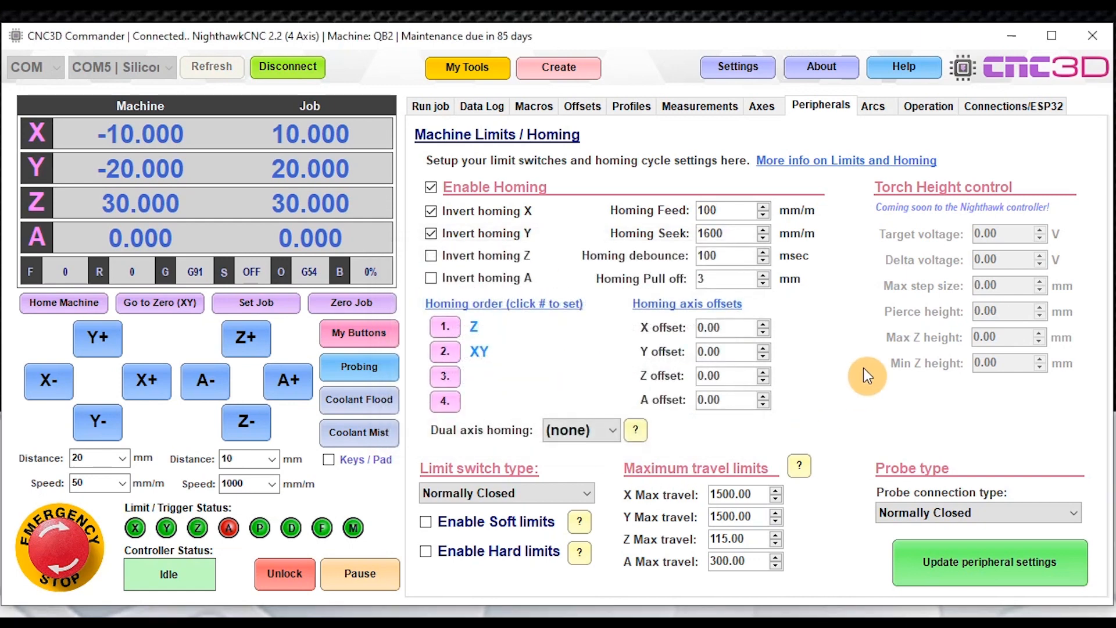
View the junction deviation and arc tolerance settings, and check the Spindle and Laser operation choices without changing the selection.
click(876, 108)
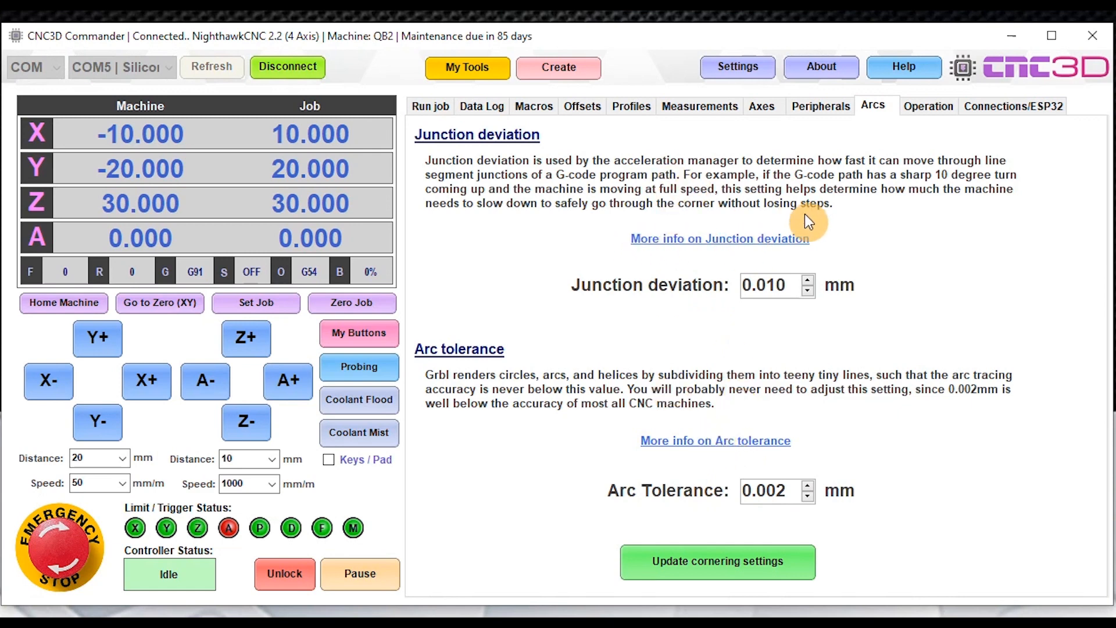
click(923, 105)
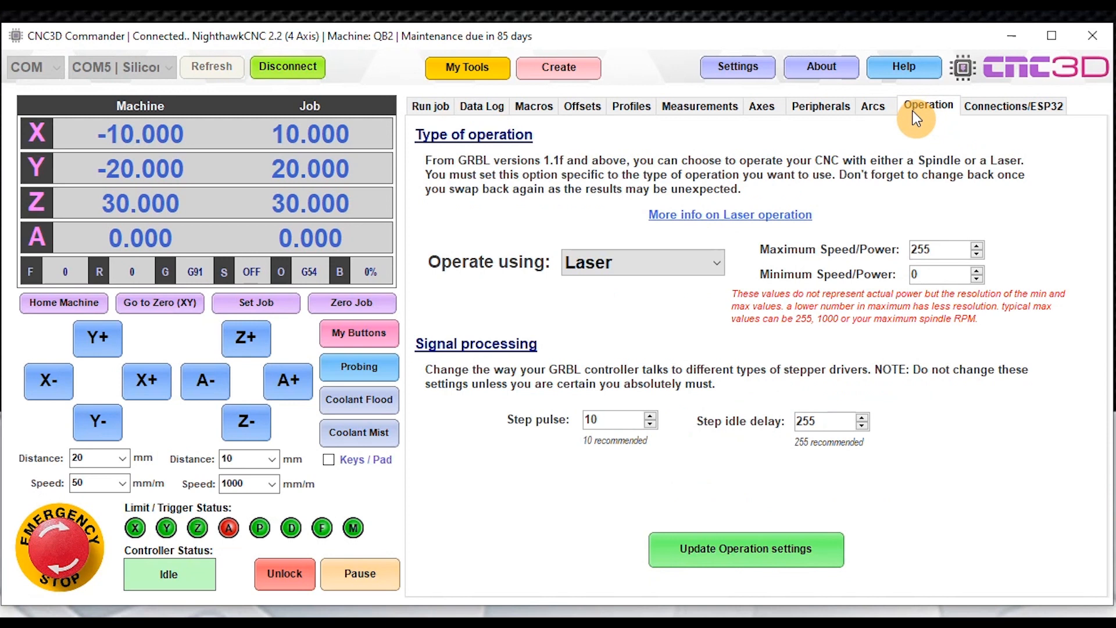
click(604, 263)
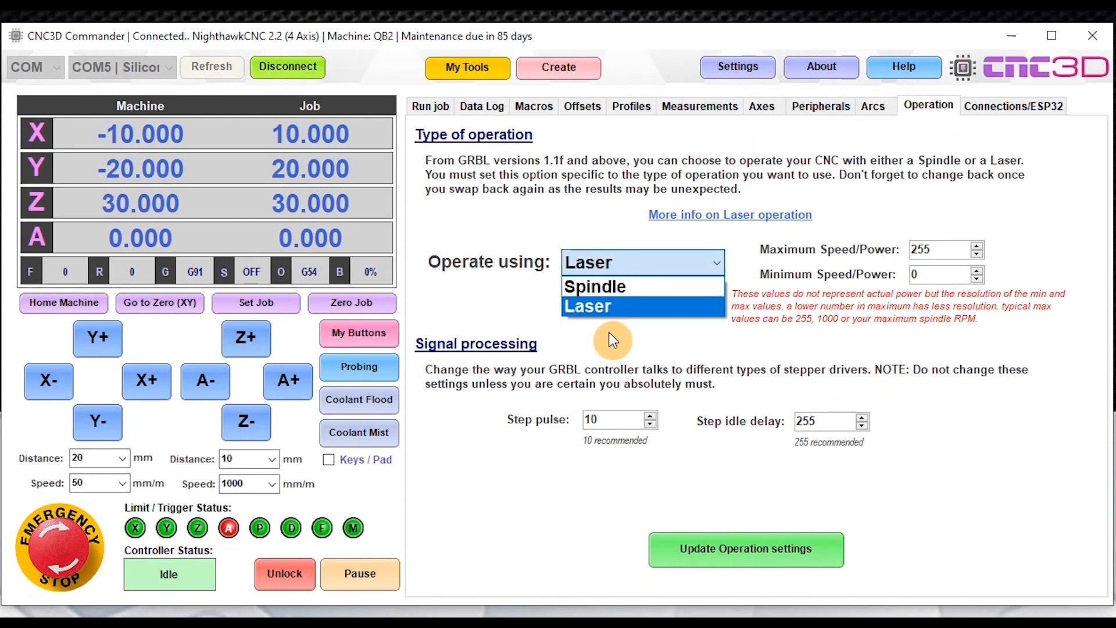
click(539, 234)
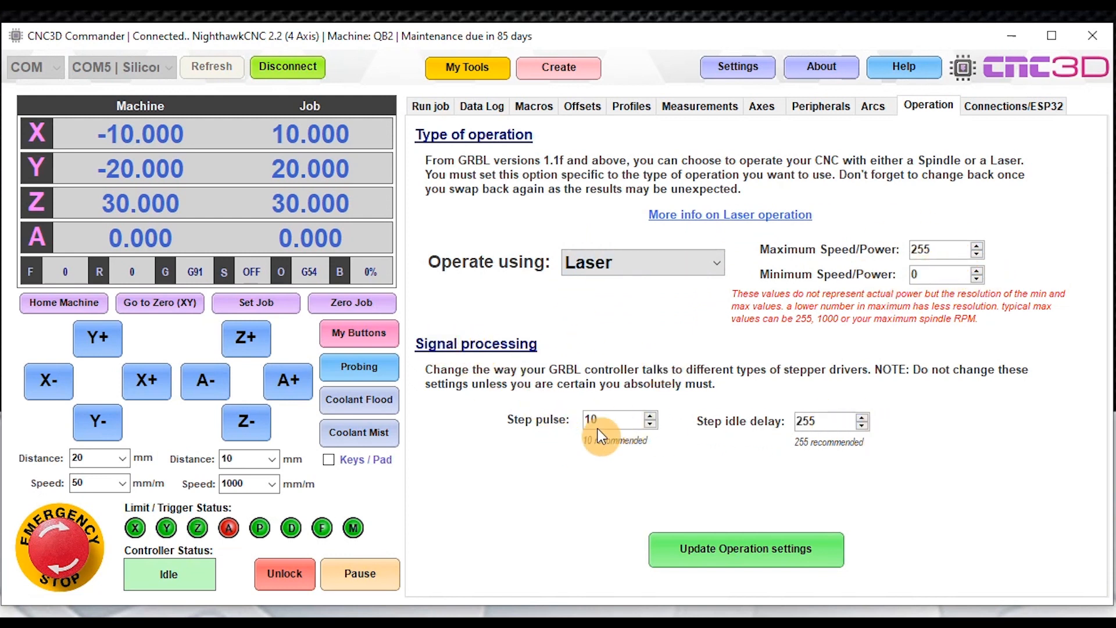
Review the step pulse and step idle delay under signal processing without changing their values.
drag(630, 419, 560, 415)
drag(840, 421, 778, 421)
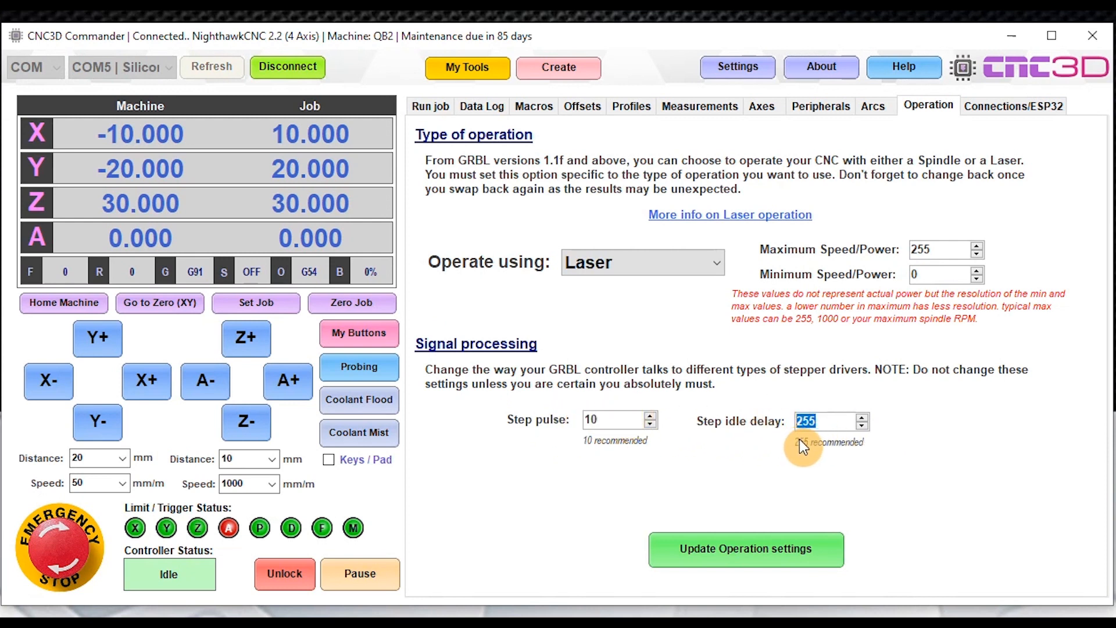
click(614, 419)
Review the ESP32 connection settings, covering wireless connectivity choices, protocol access and Bluetooth, and view the current and microstepping settings.
click(993, 110)
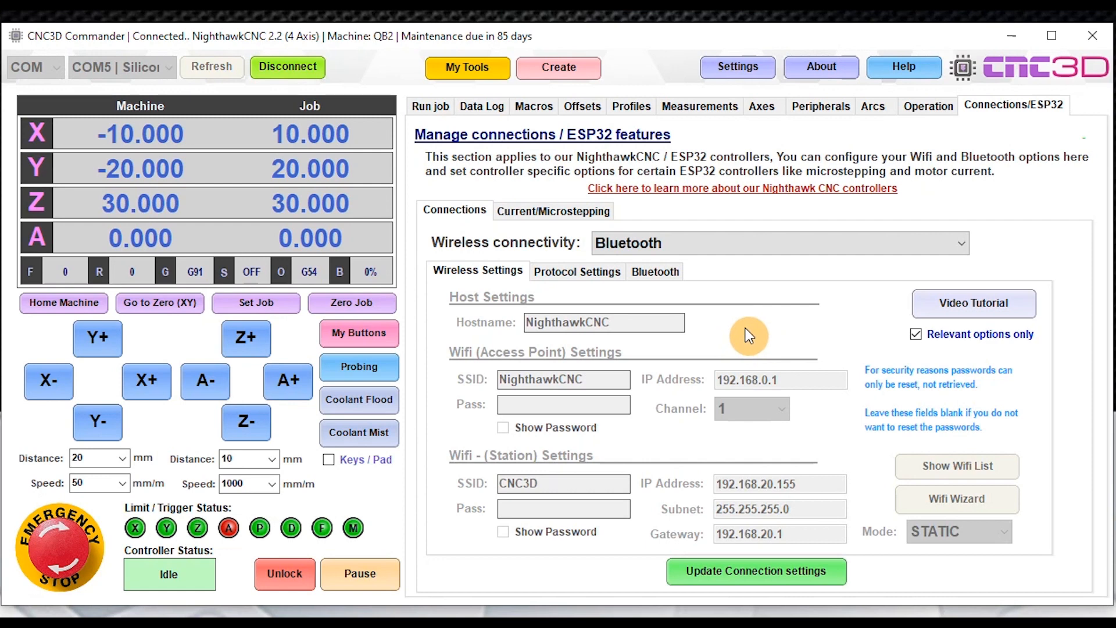
click(679, 242)
click(680, 241)
click(576, 272)
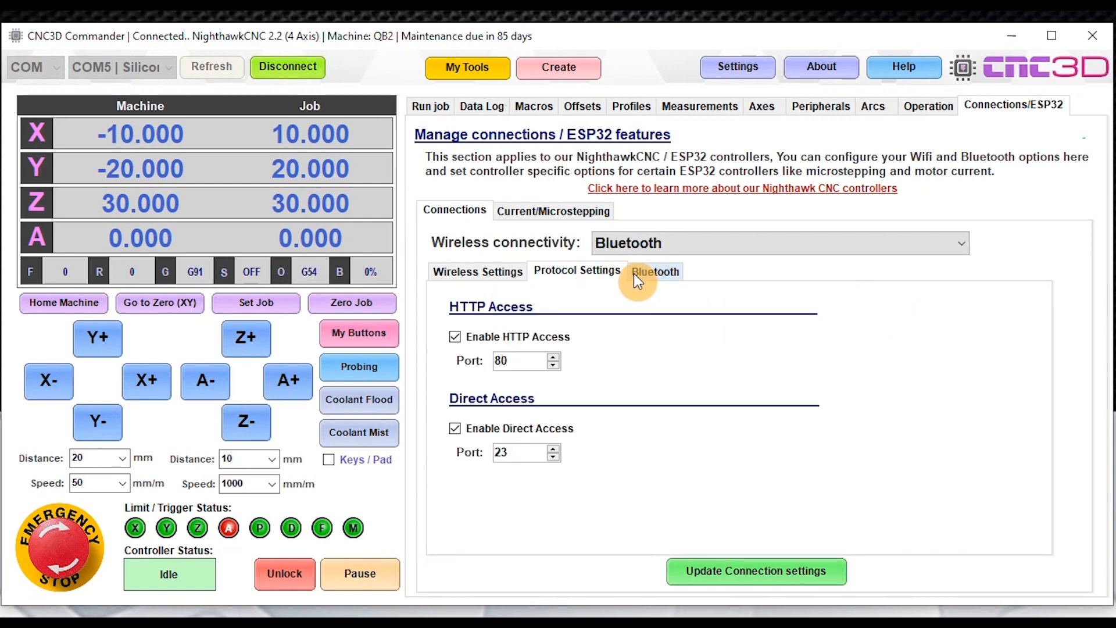
click(651, 272)
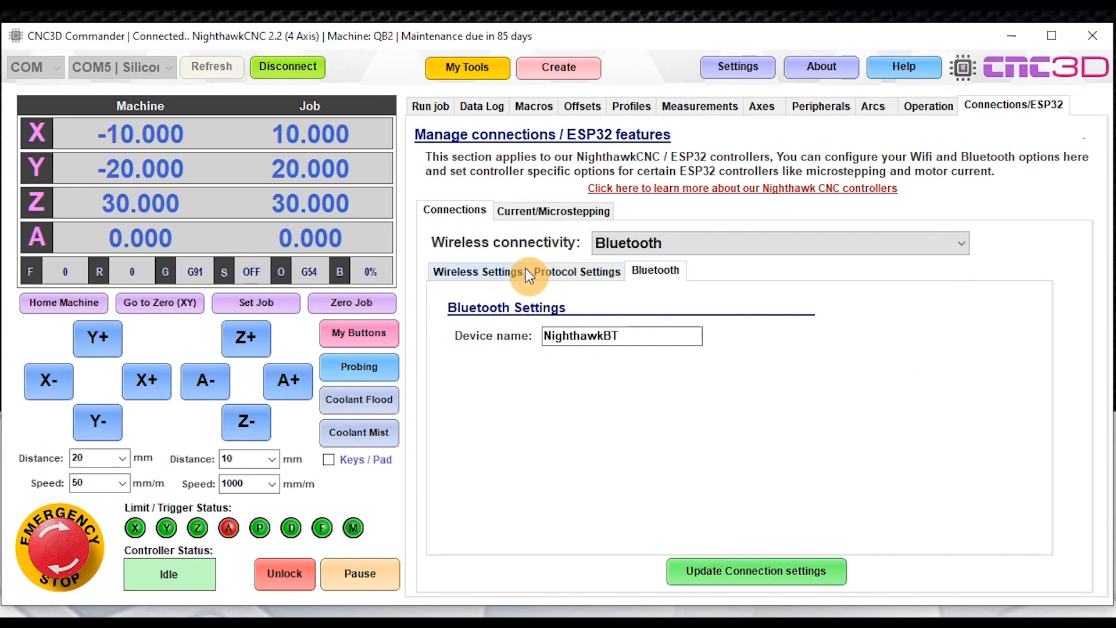
click(477, 278)
click(531, 211)
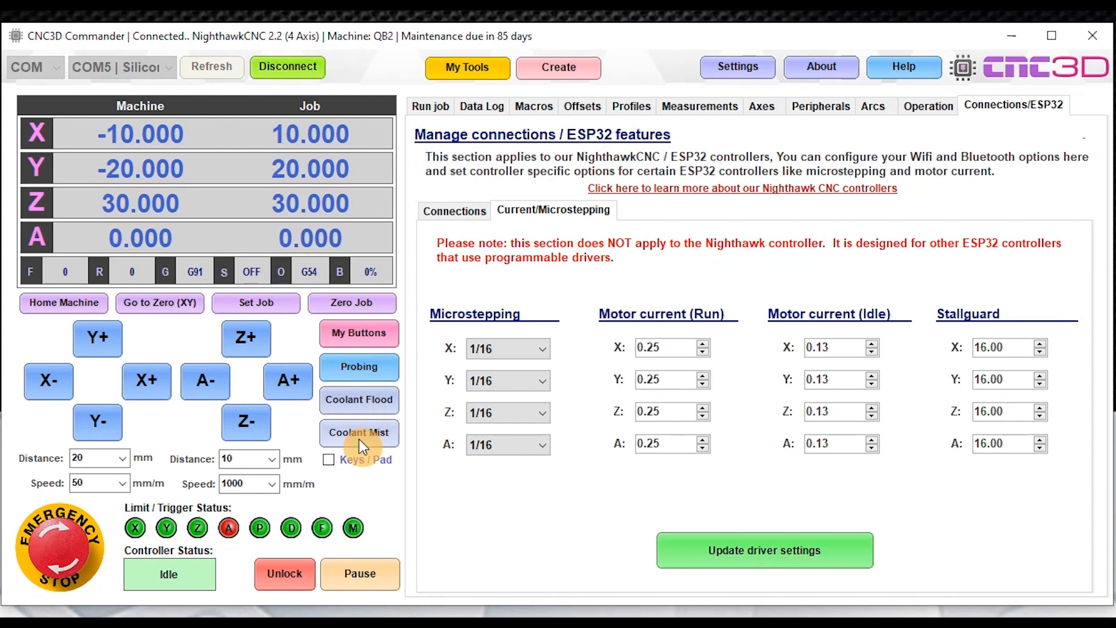
Enable keyboard/gamepad control to jog the Y axis 1 mm in the positive direction, and disable that control again.
click(352, 462)
click(358, 463)
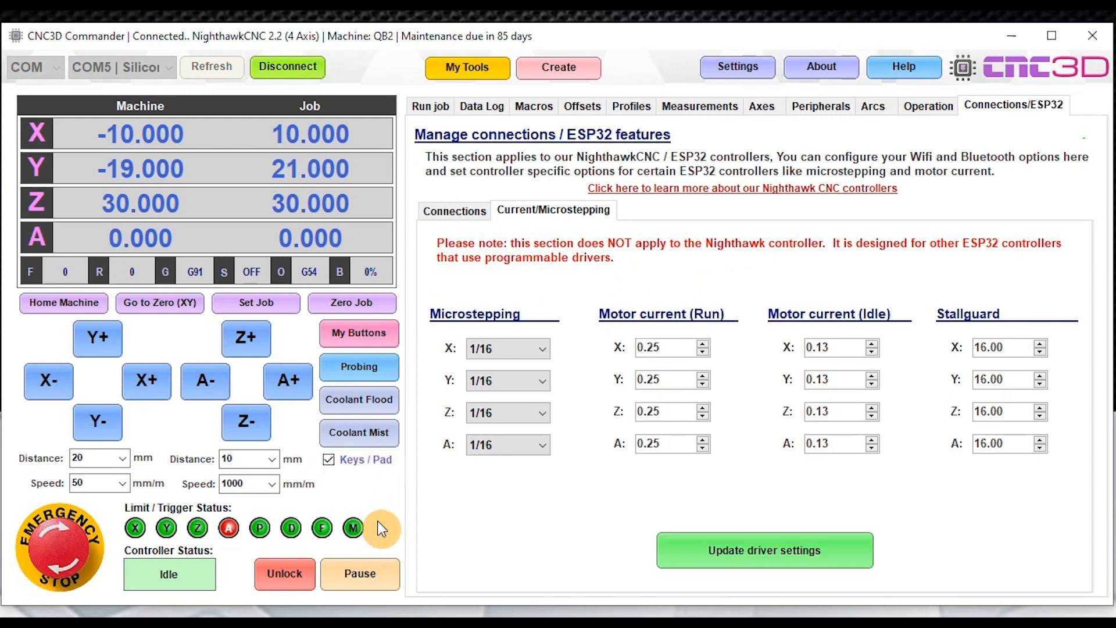
click(352, 459)
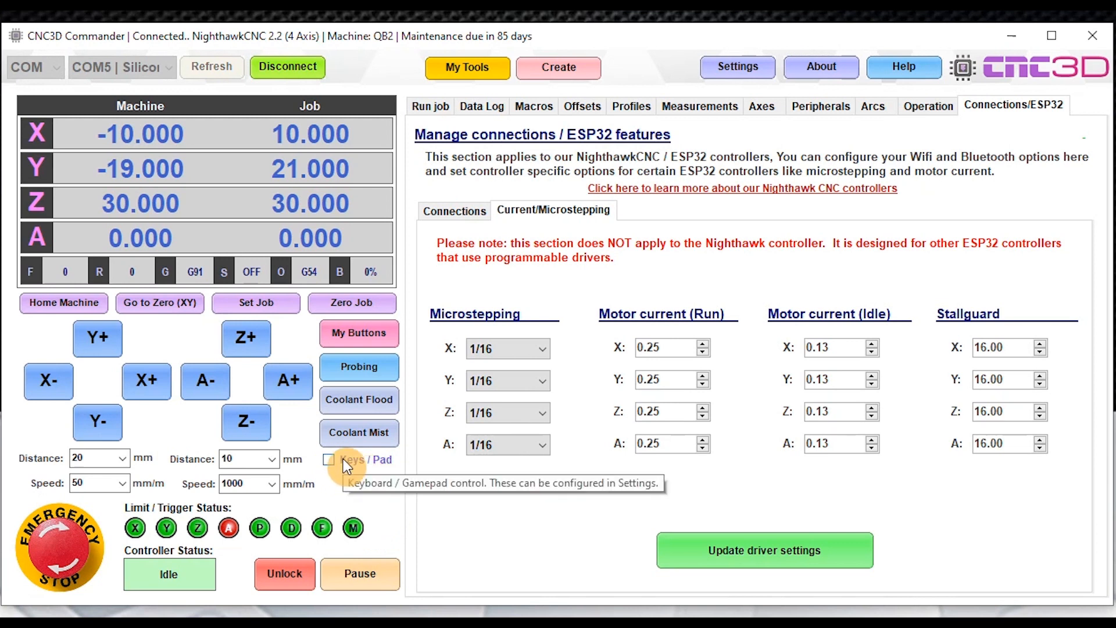